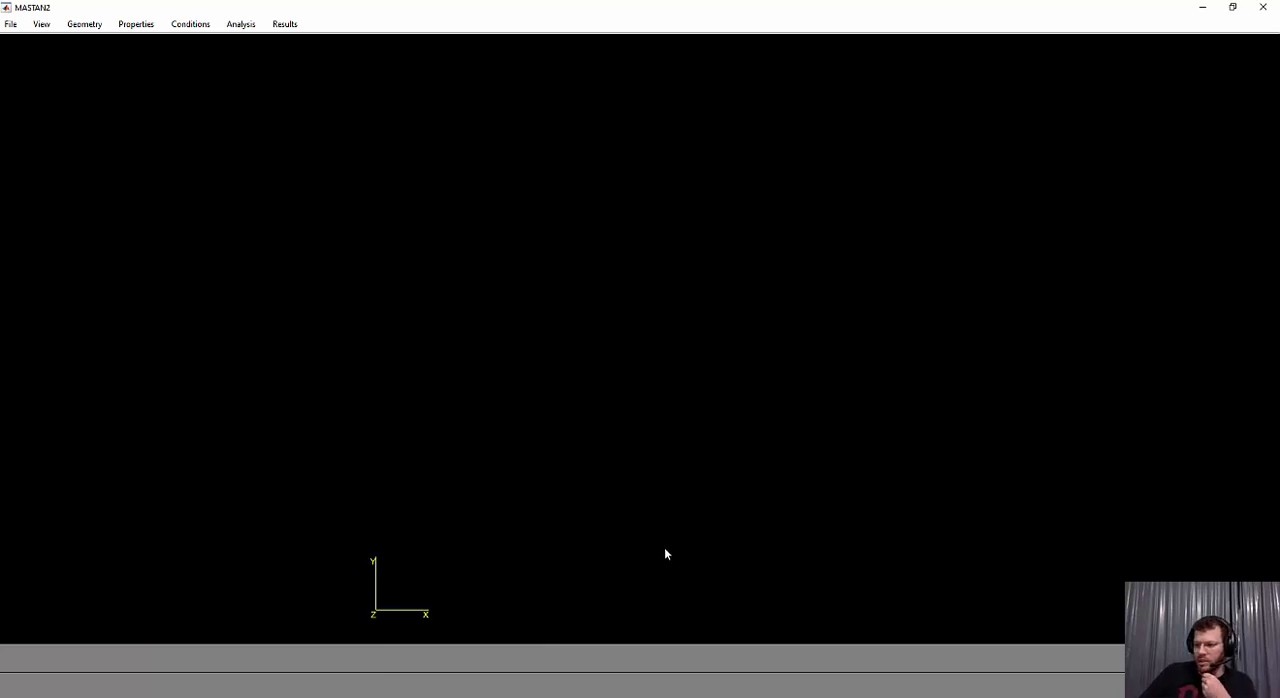
Switch to the exercise PDF in Acrobat Reader and examine the grid's axes, node labels and top-view dimensions
{"action": "key", "text": "alt+Tab"}
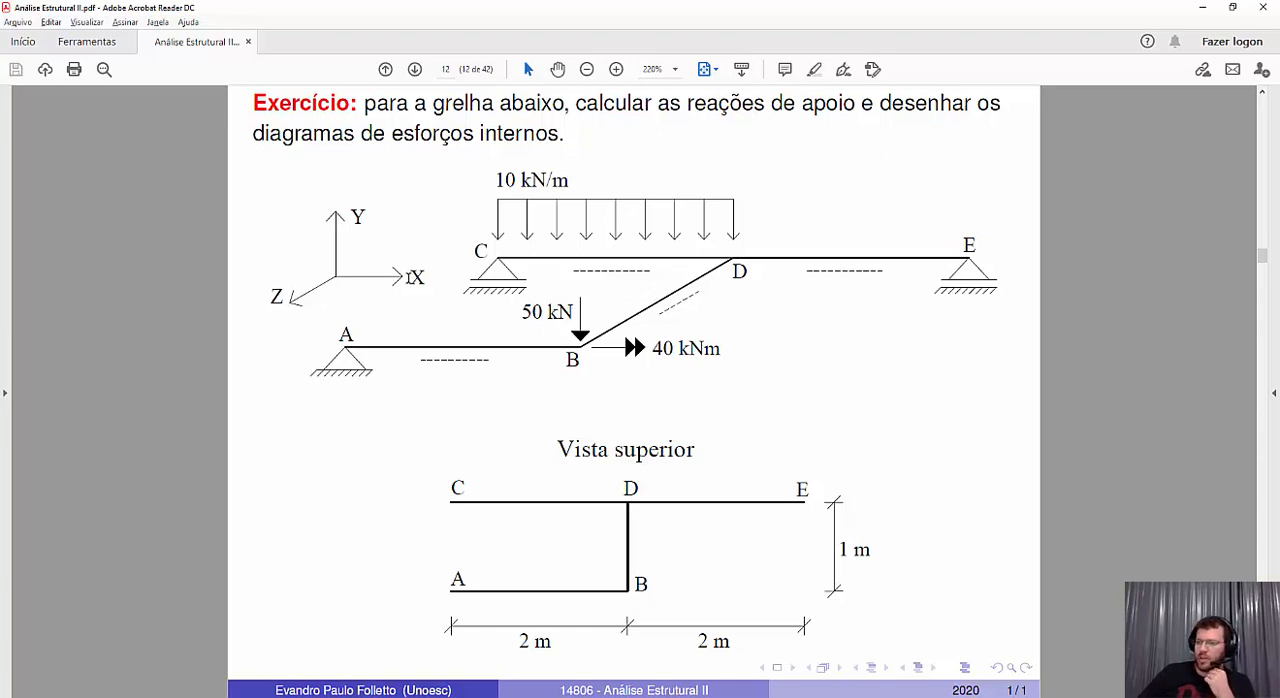
{"action": "double_click", "coordinate": [411, 277]}
{"action": "double_click", "coordinate": [278, 295]}
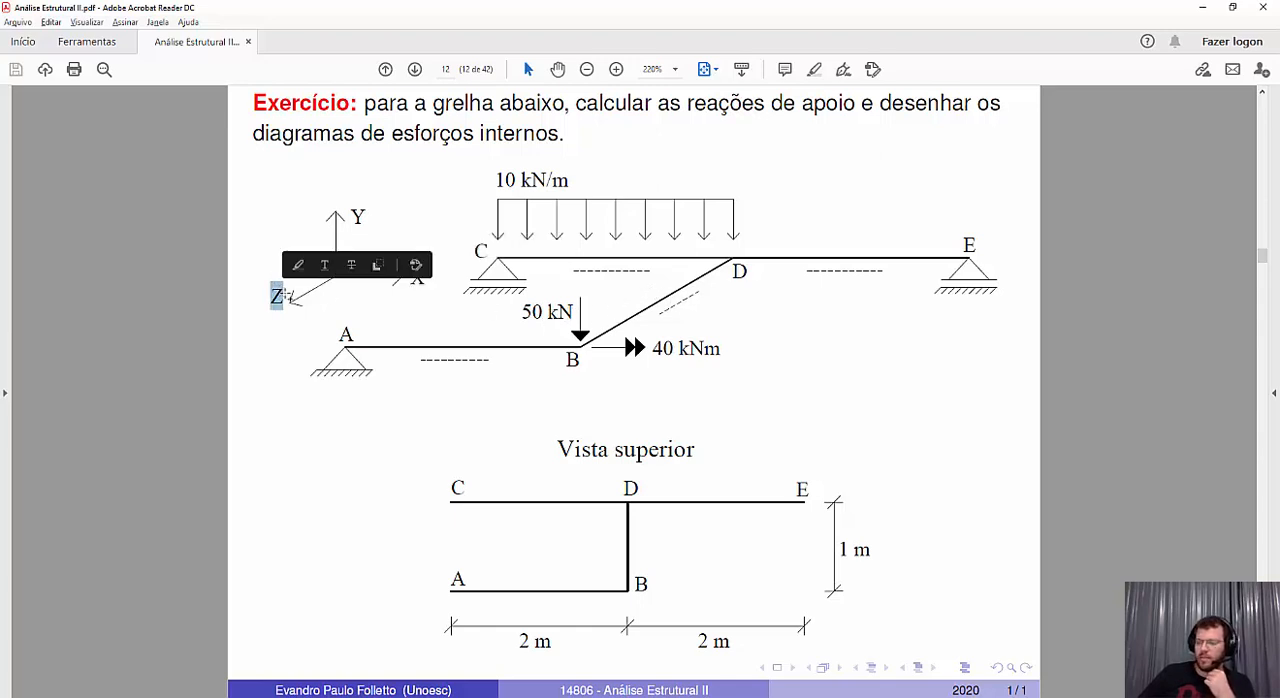
{"action": "left_click", "coordinate": [400, 324]}
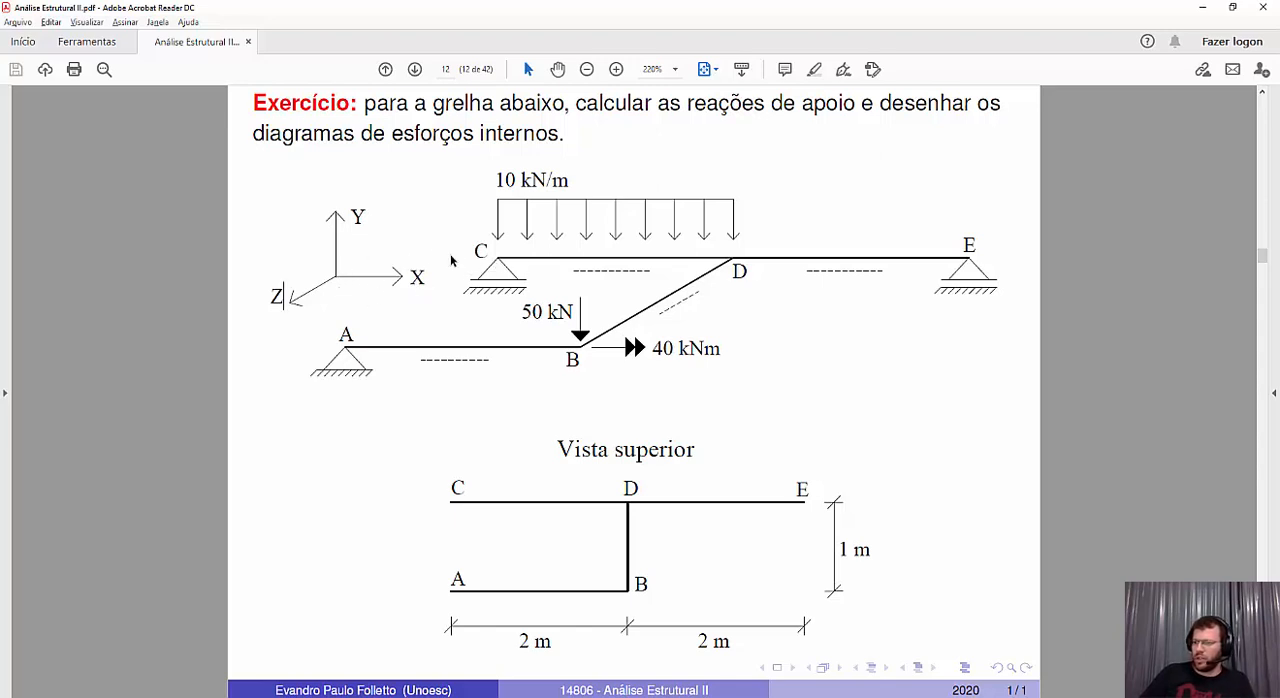
{"action": "double_click", "coordinate": [481, 255]}
{"action": "left_click", "coordinate": [460, 318]}
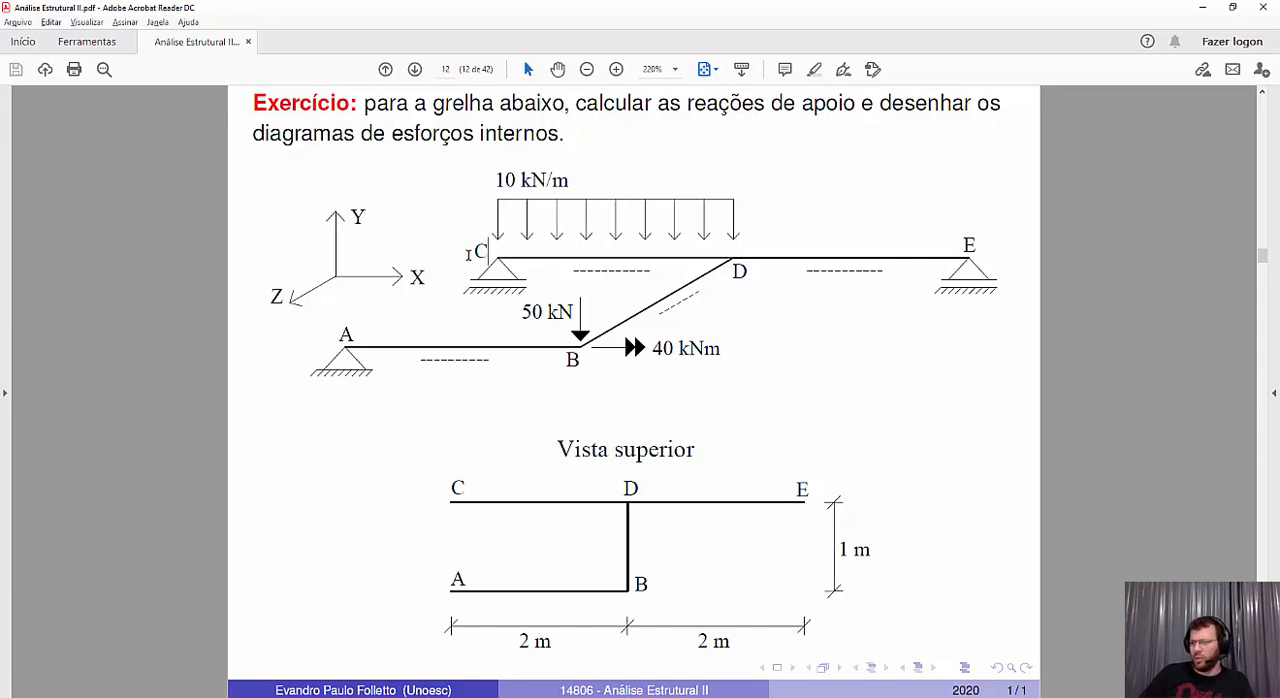
{"action": "left_click_drag", "start_coordinate": [468, 255], "coordinate": [490, 250]}
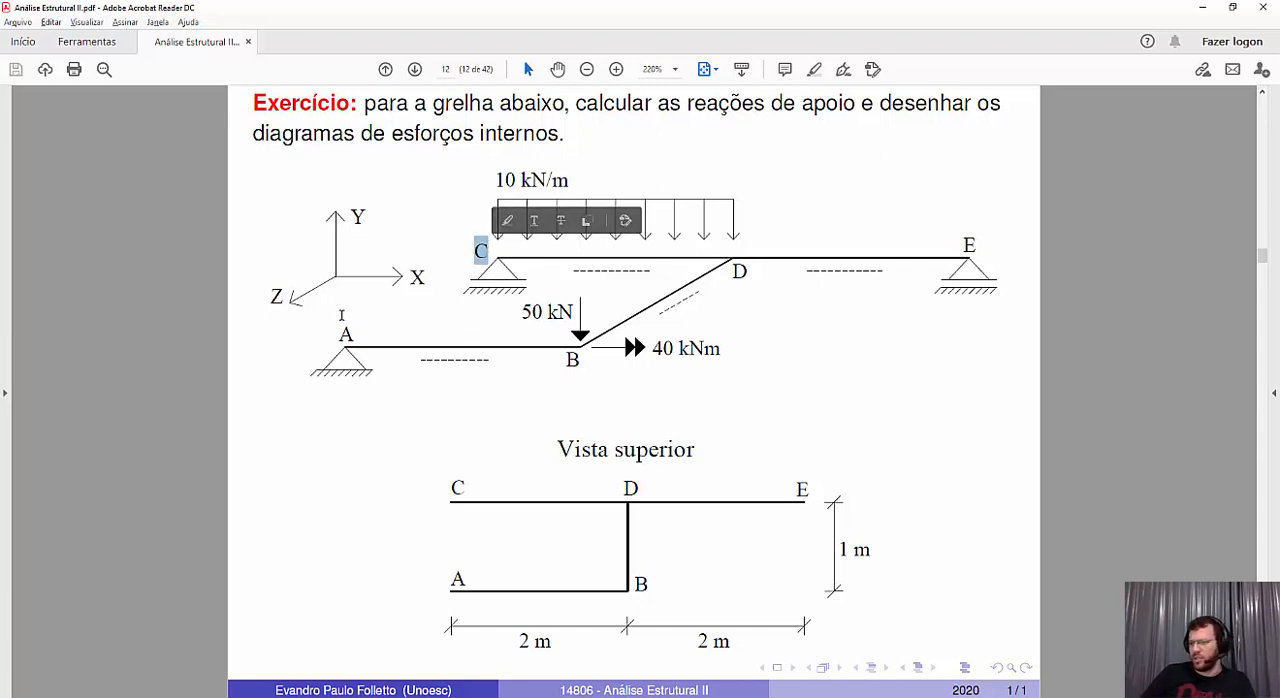
{"action": "left_click_drag", "start_coordinate": [728, 271], "coordinate": [747, 272]}
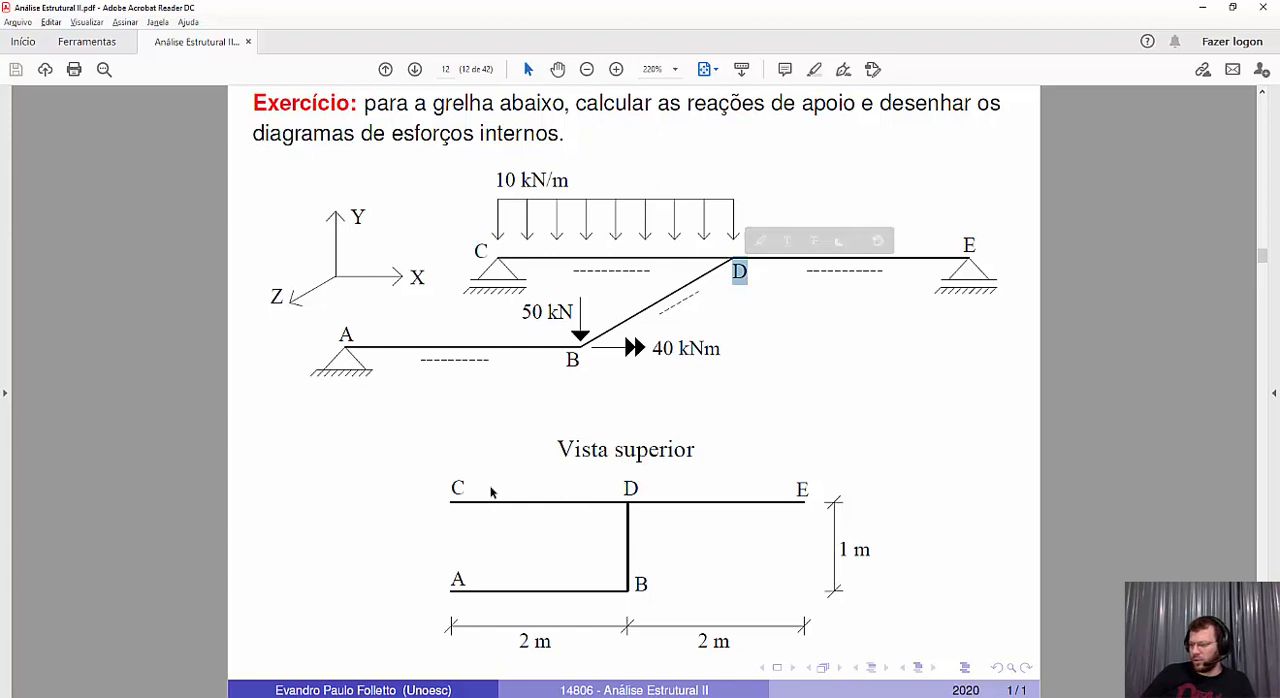
{"action": "double_click", "coordinate": [629, 487]}
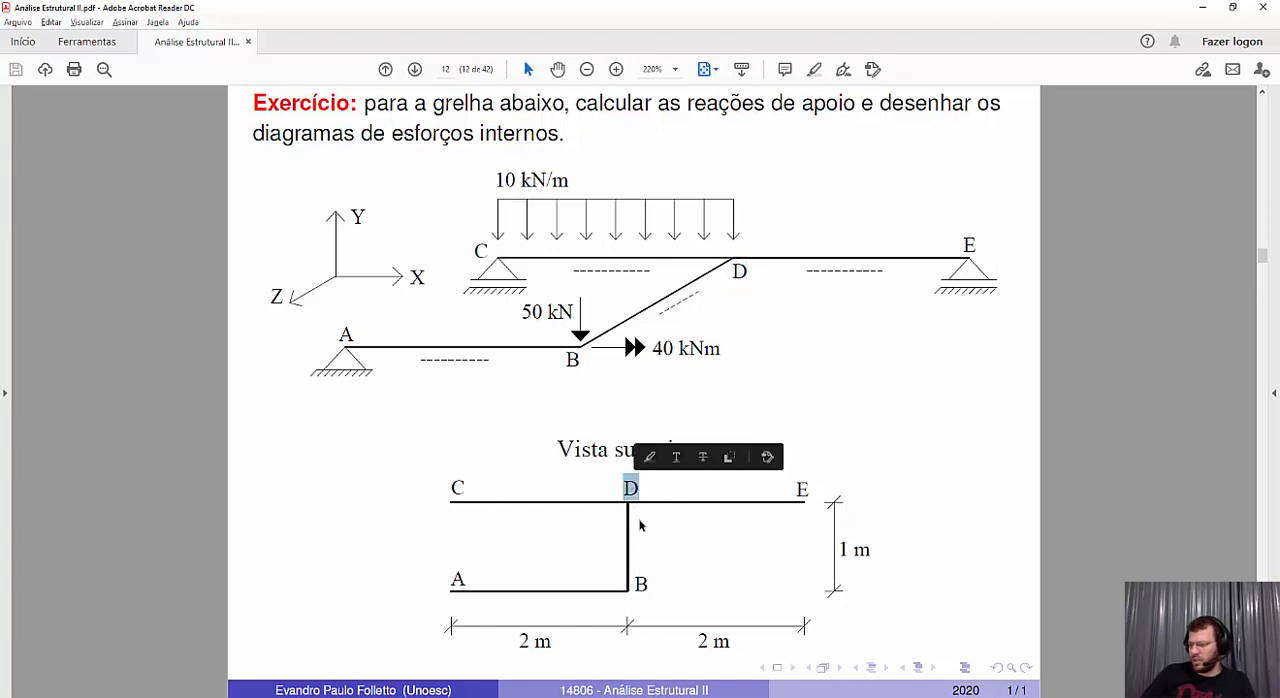
{"action": "double_click", "coordinate": [459, 574]}
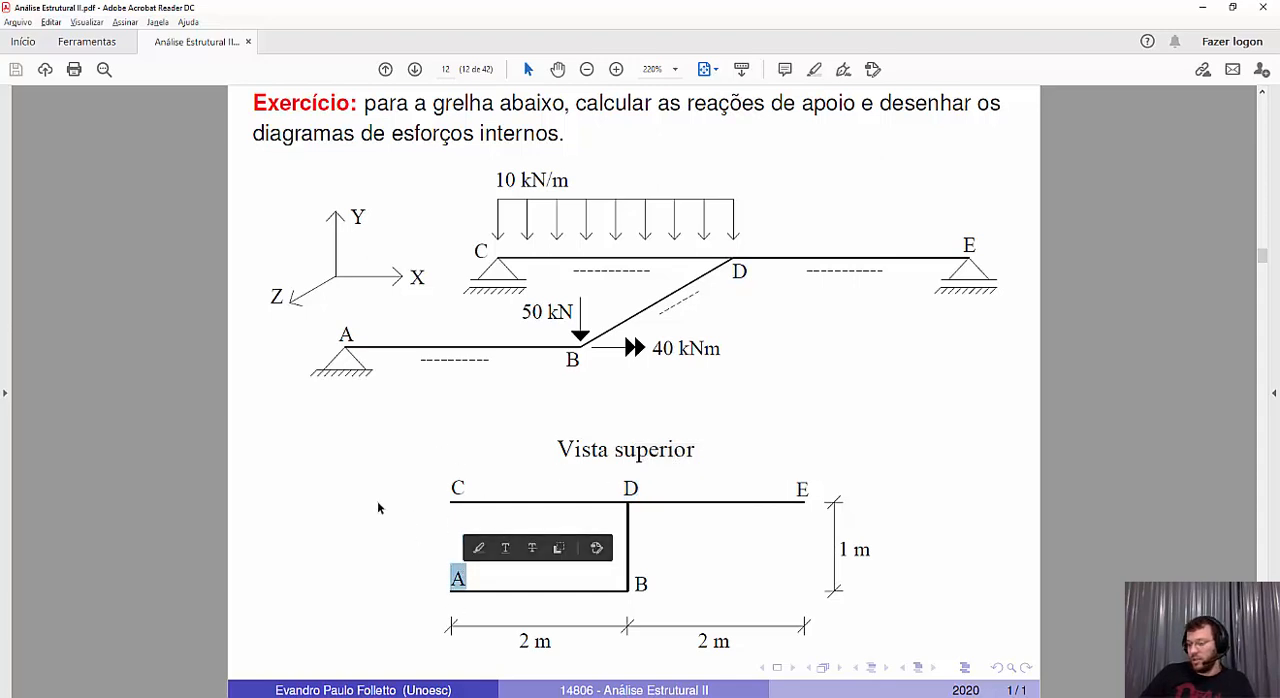
{"action": "left_click", "coordinate": [351, 478]}
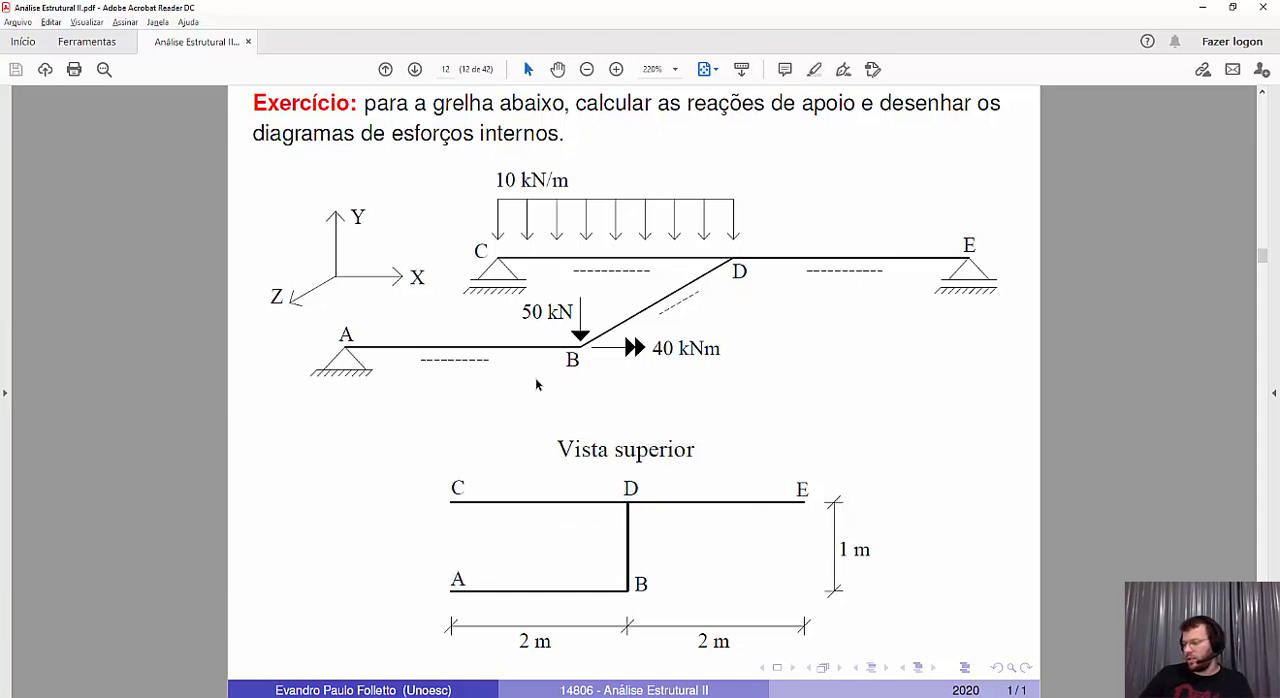
Switch to MASTAN2 and define a node for point C at coordinates x = 0, y = 0, z = 0
{"action": "left_click", "coordinate": [350, 697]}
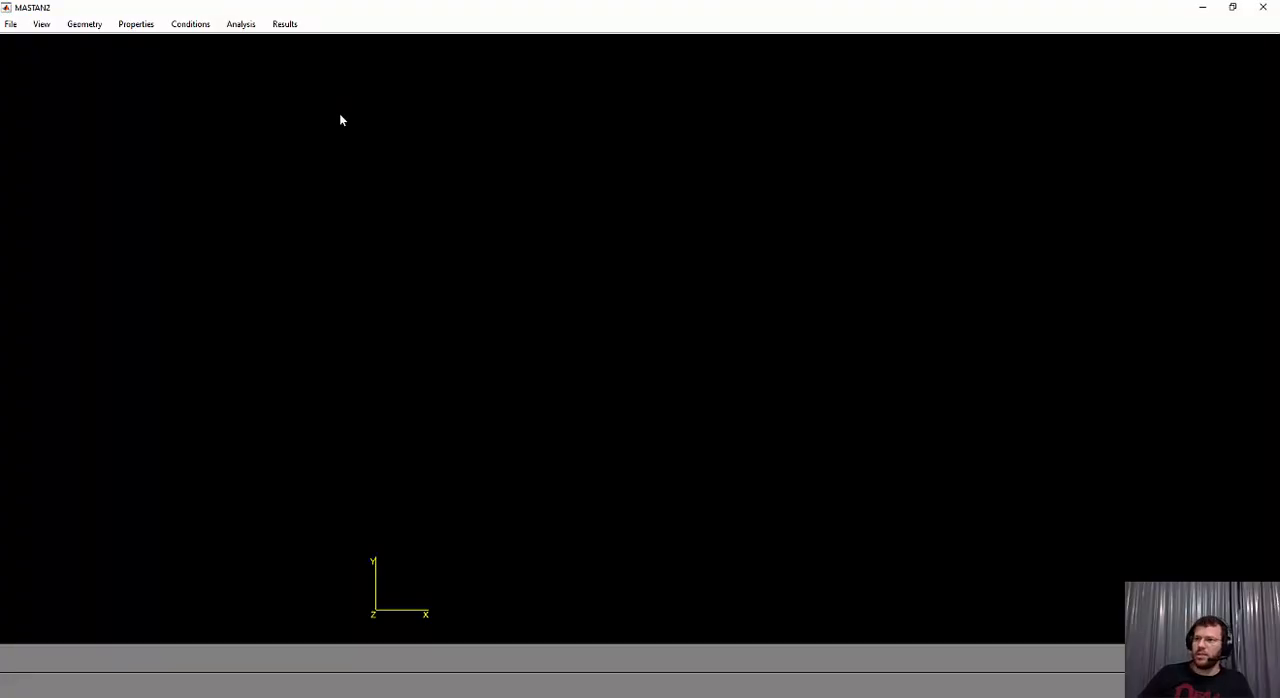
{"action": "left_click", "coordinate": [82, 25]}
{"action": "left_click", "coordinate": [104, 41]}
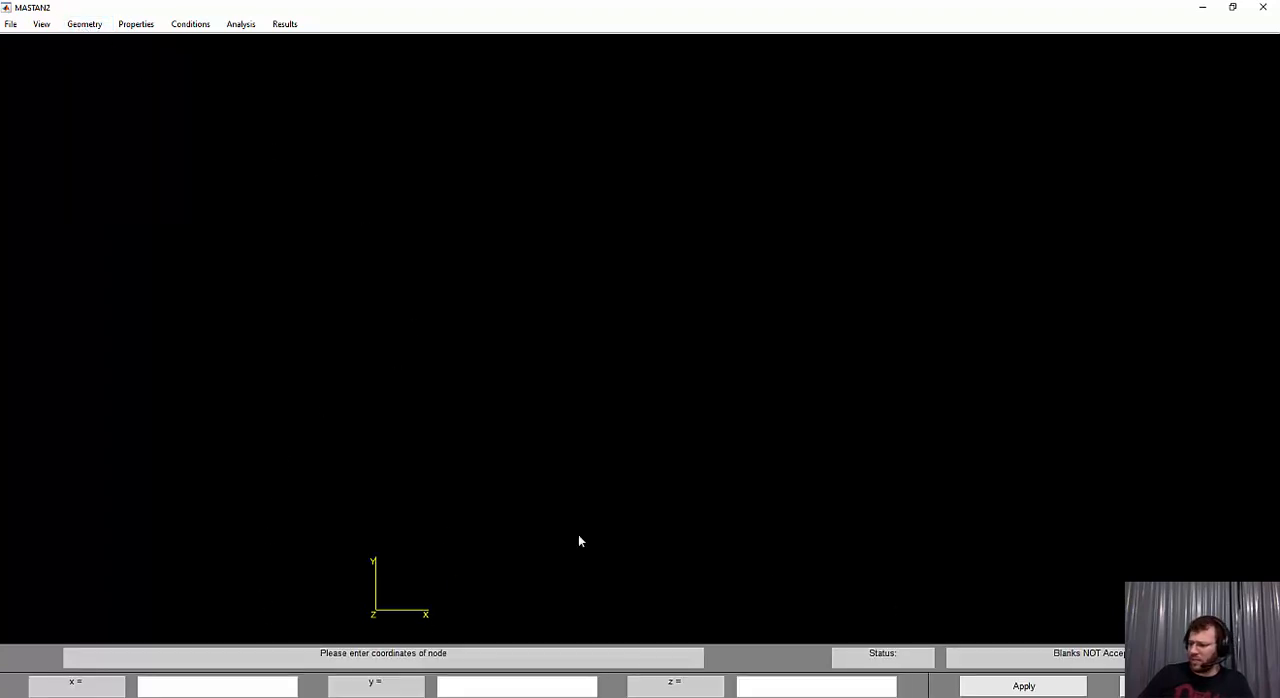
{"action": "left_click", "coordinate": [217, 686]}
{"action": "type", "text": "0"}
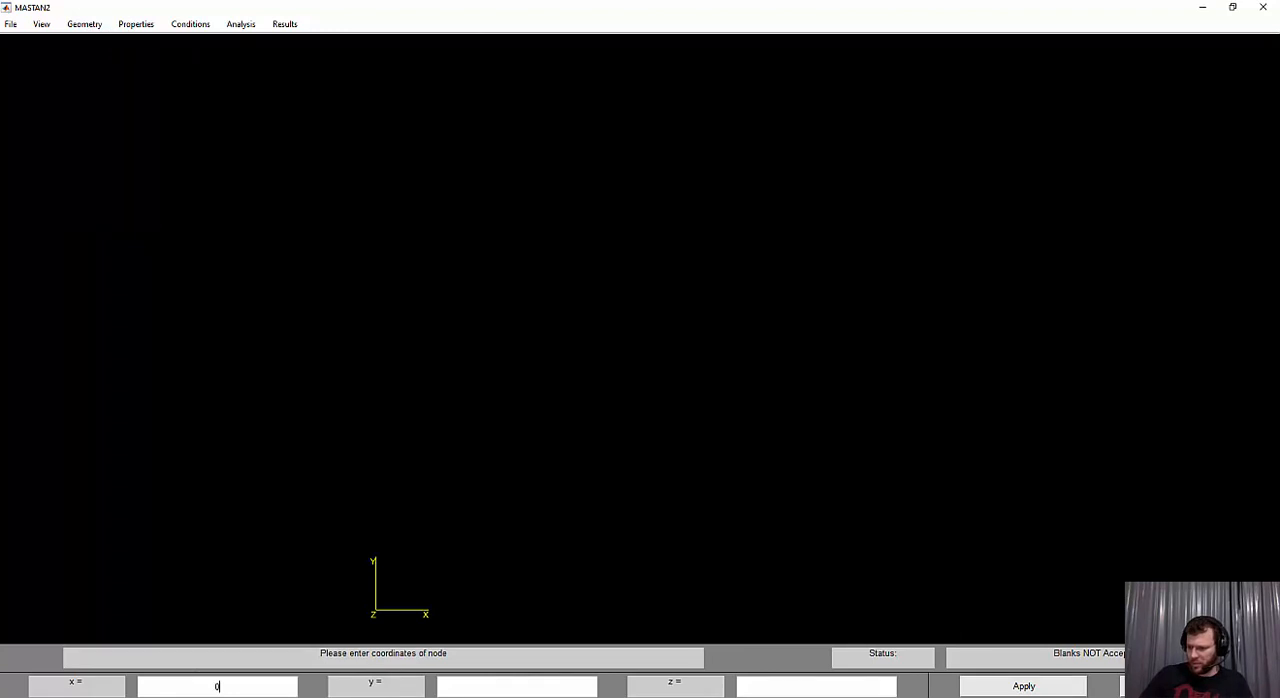
{"action": "left_click", "coordinate": [498, 689]}
{"action": "type", "text": "0"}
{"action": "left_click", "coordinate": [818, 686]}
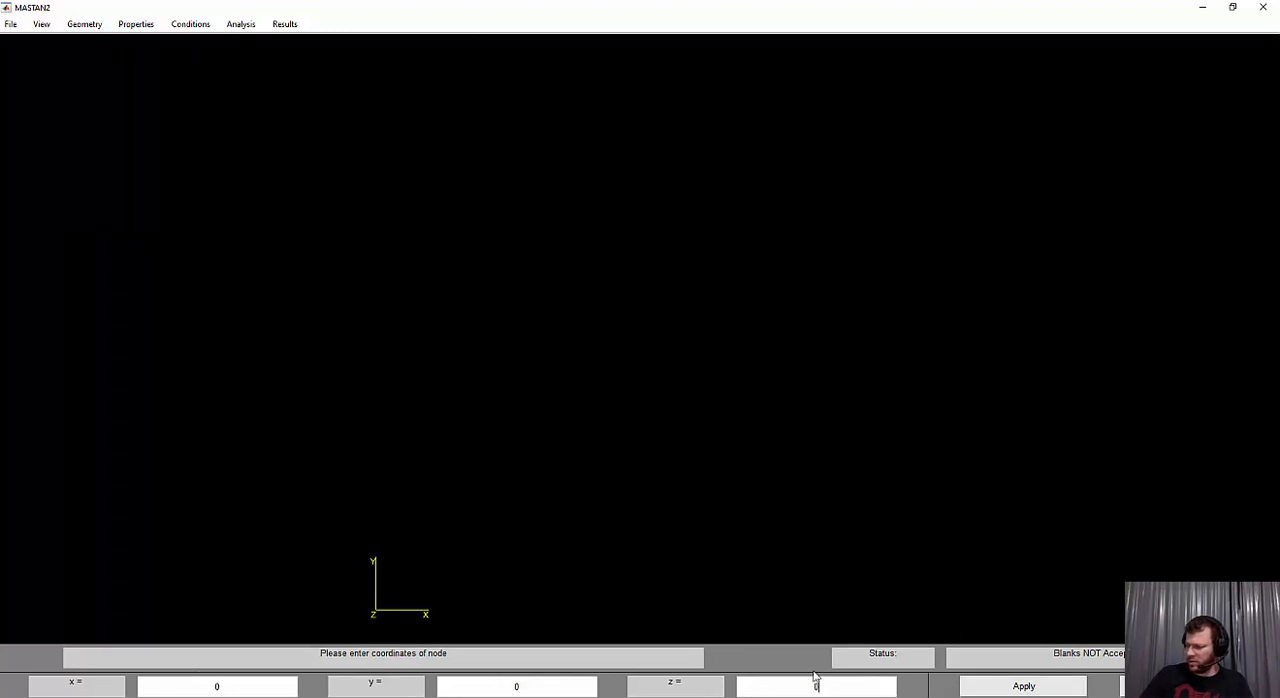
{"action": "type", "text": "0"}
{"action": "left_click", "coordinate": [1030, 690]}
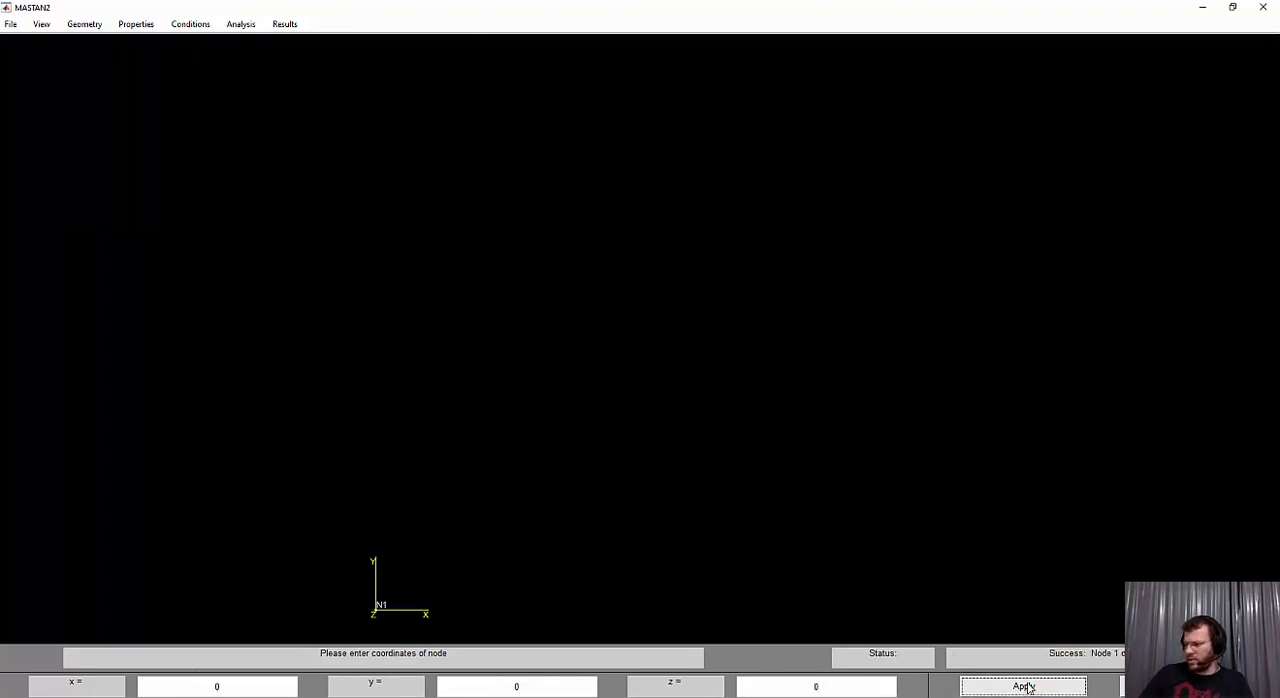
Check the position of point D in the exercise PDF and define its node at x = 2, y = 0, z = 0 in MASTAN2
{"action": "left_click", "coordinate": [160, 696]}
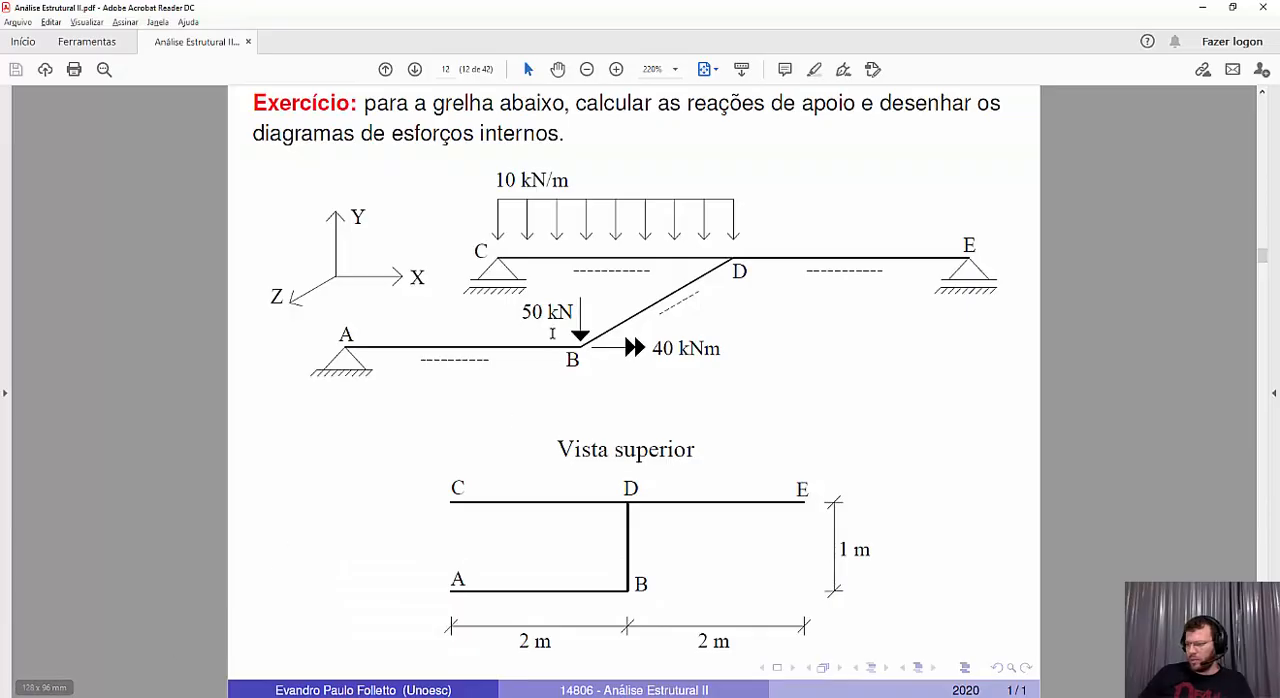
{"action": "double_click", "coordinate": [481, 251]}
{"action": "double_click", "coordinate": [739, 271]}
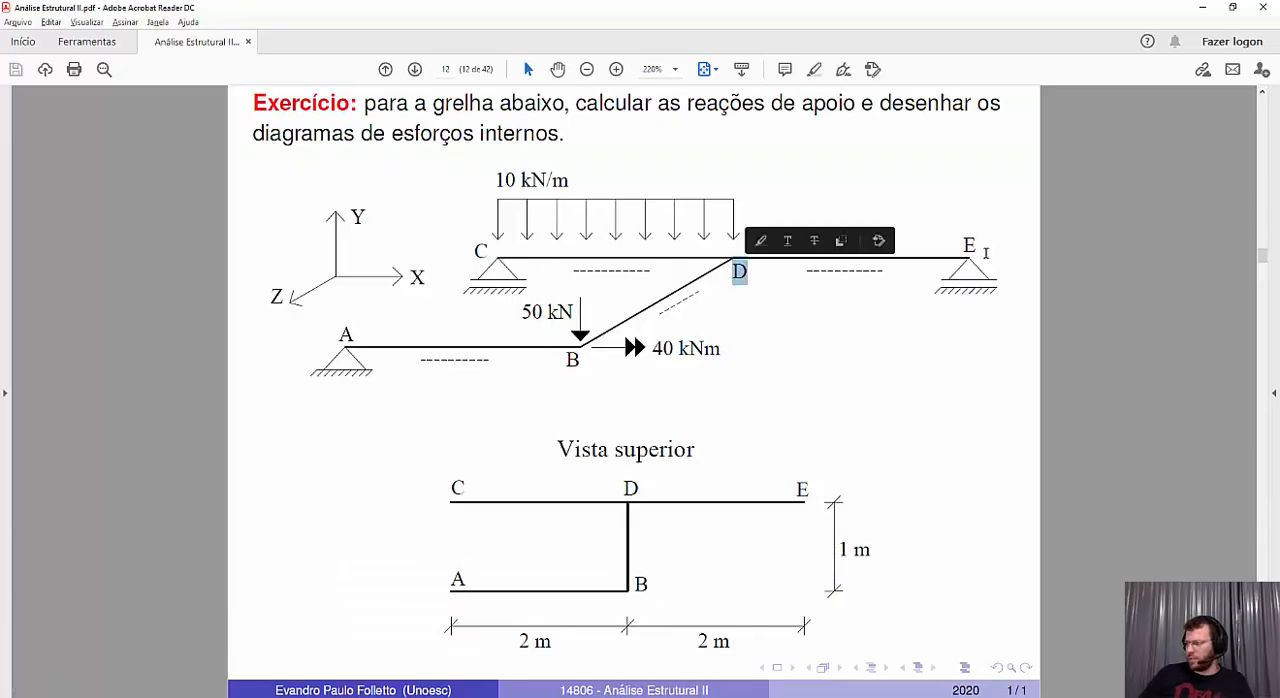
{"action": "double_click", "coordinate": [970, 245]}
{"action": "double_click", "coordinate": [739, 271]}
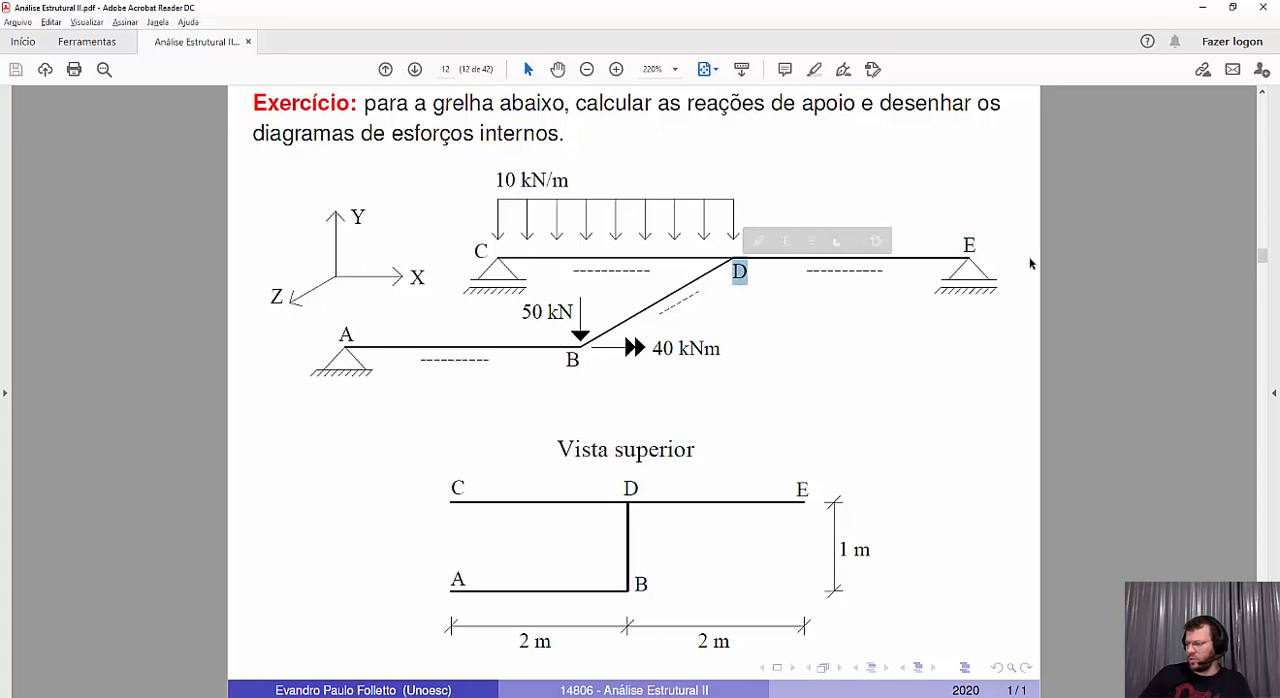
{"action": "left_click", "coordinate": [1203, 8]}
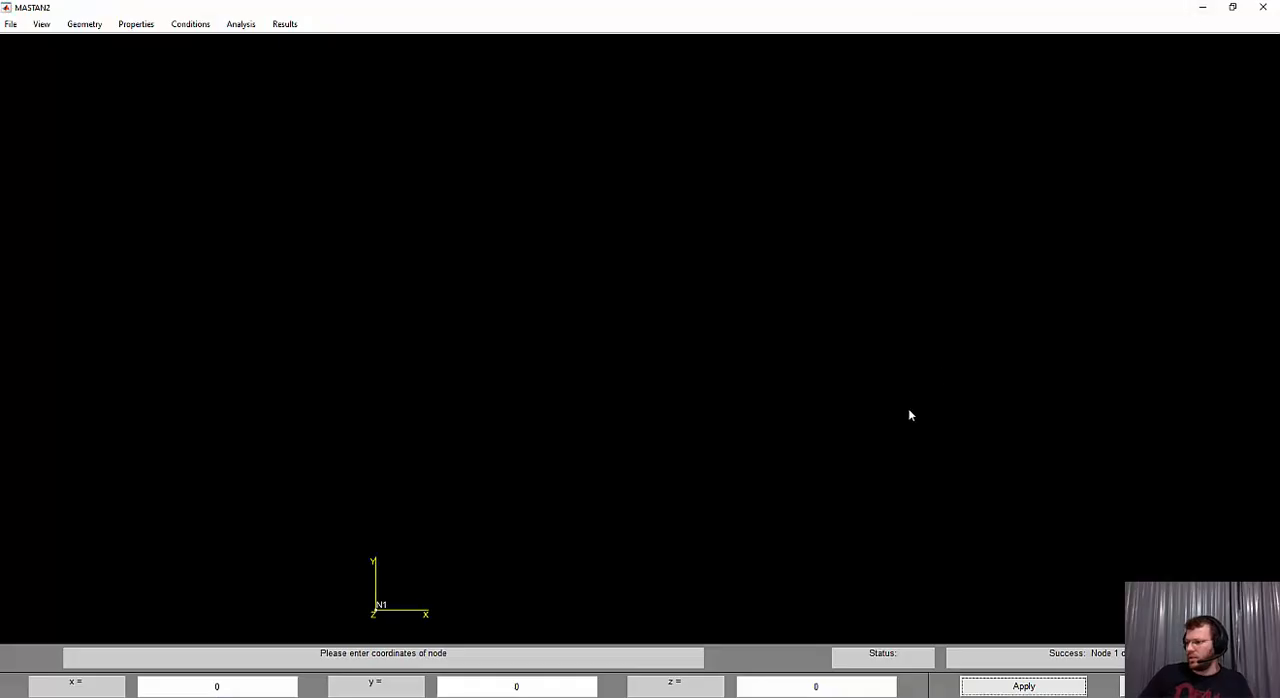
{"action": "double_click", "coordinate": [212, 686]}
{"action": "type", "text": "2"}
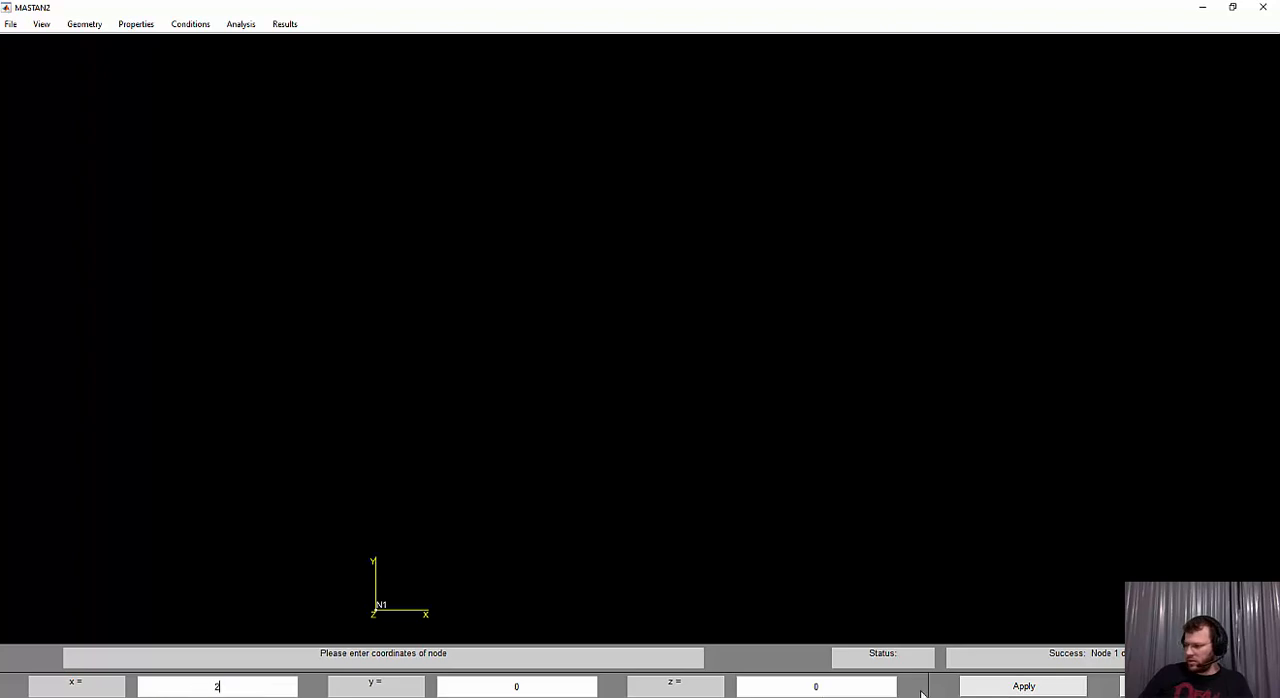
{"action": "left_click", "coordinate": [1052, 688]}
Define the node for point E at x = 4, y = 0, z = 0
{"action": "double_click", "coordinate": [183, 681]}
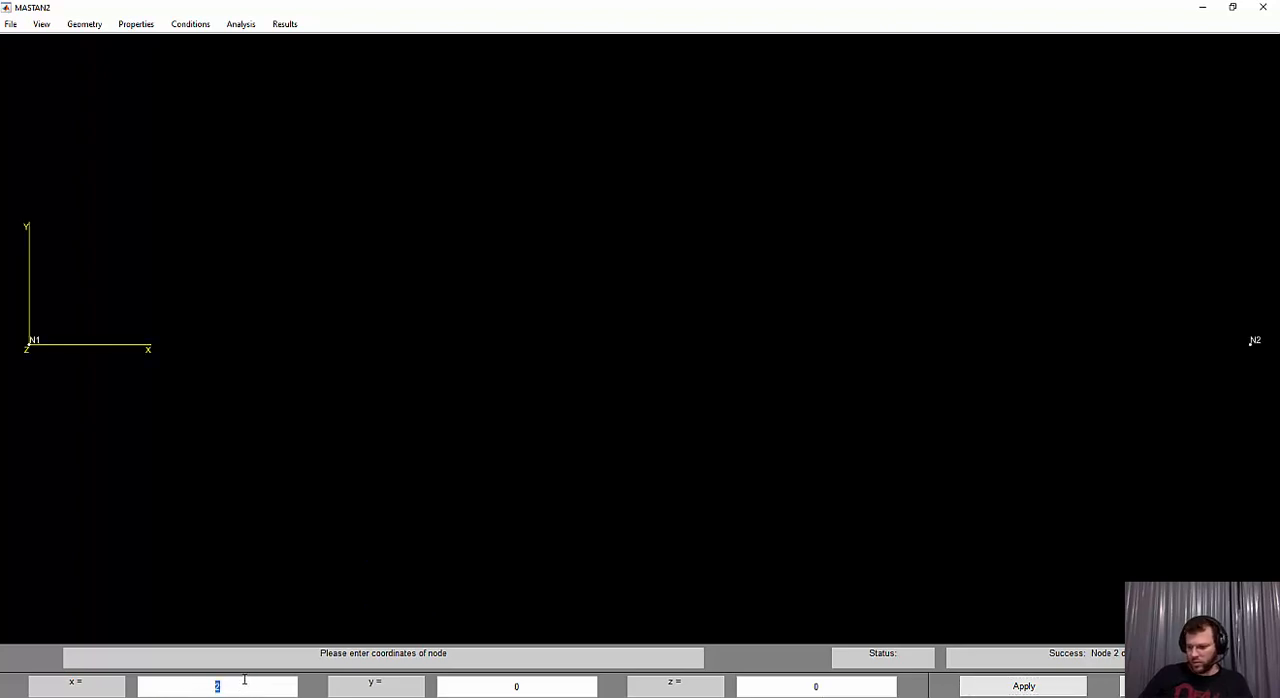
{"action": "type", "text": "4"}
{"action": "left_click", "coordinate": [1023, 686]}
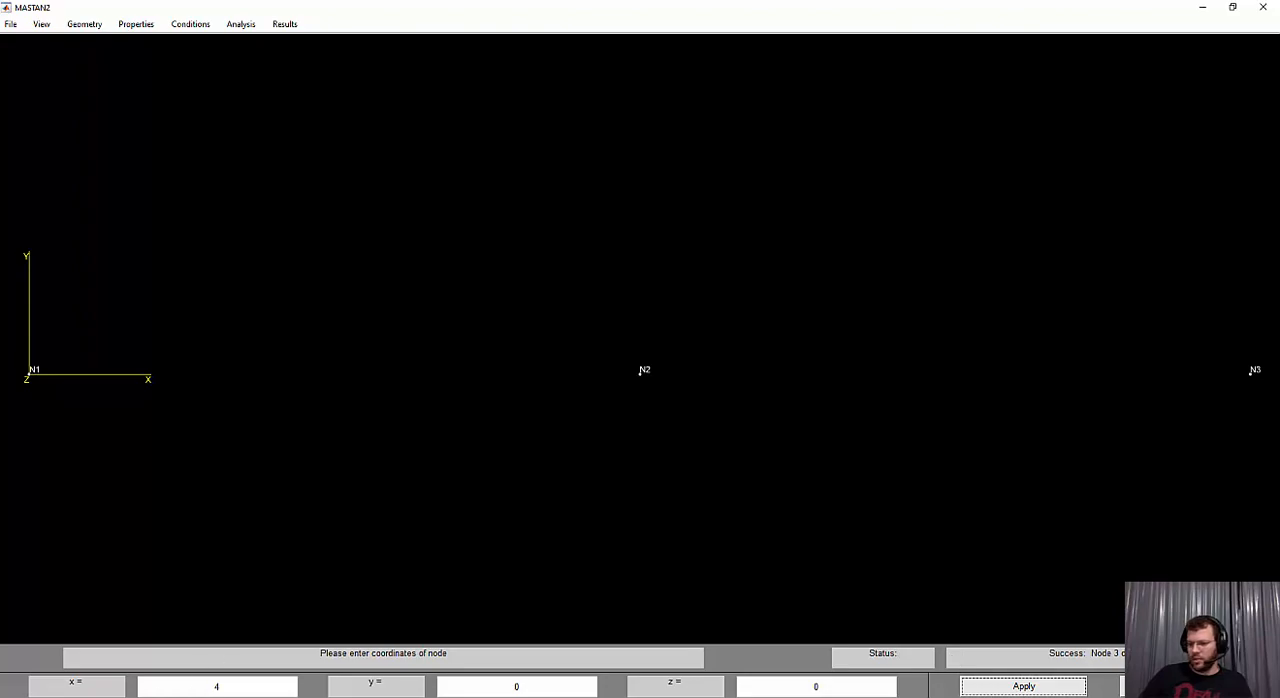
Check point A in the exercise PDF and define its node at x = 0, y = 0, z = 1 in MASTAN2
{"action": "key", "text": "alt+Tab"}
{"action": "double_click", "coordinate": [346, 334]}
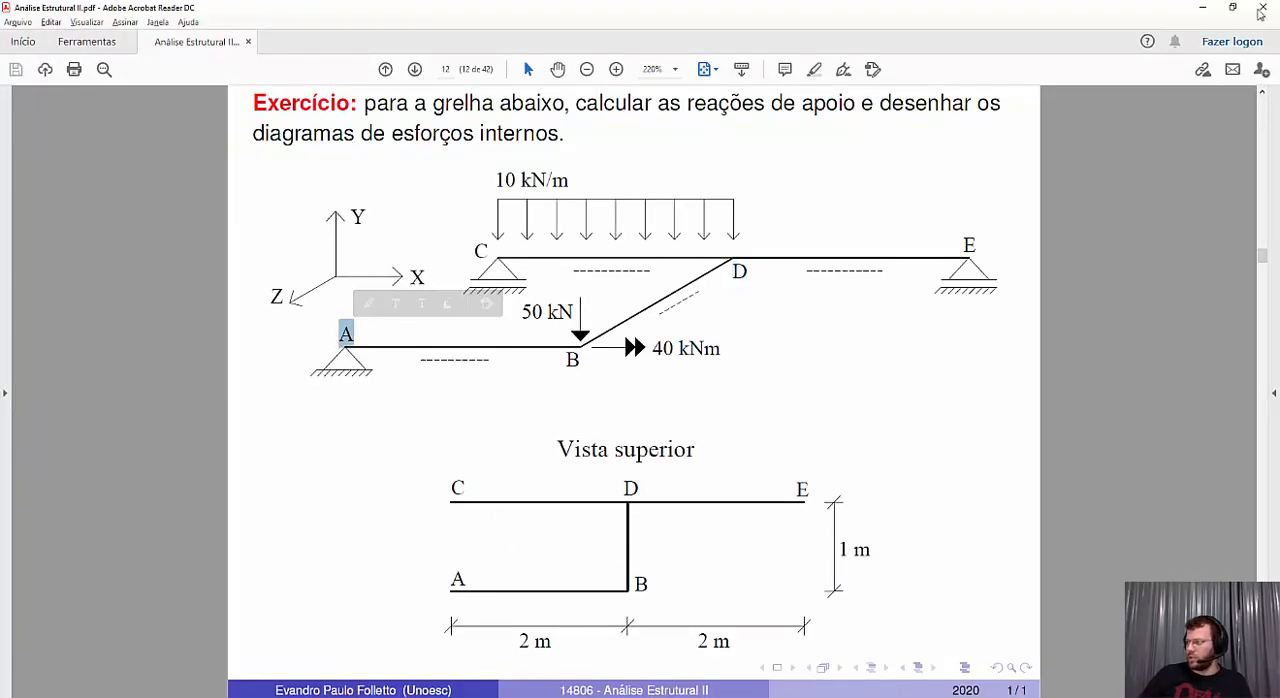
{"action": "key", "text": "alt+Tab"}
{"action": "left_click_drag", "start_coordinate": [257, 691], "coordinate": [188, 686]}
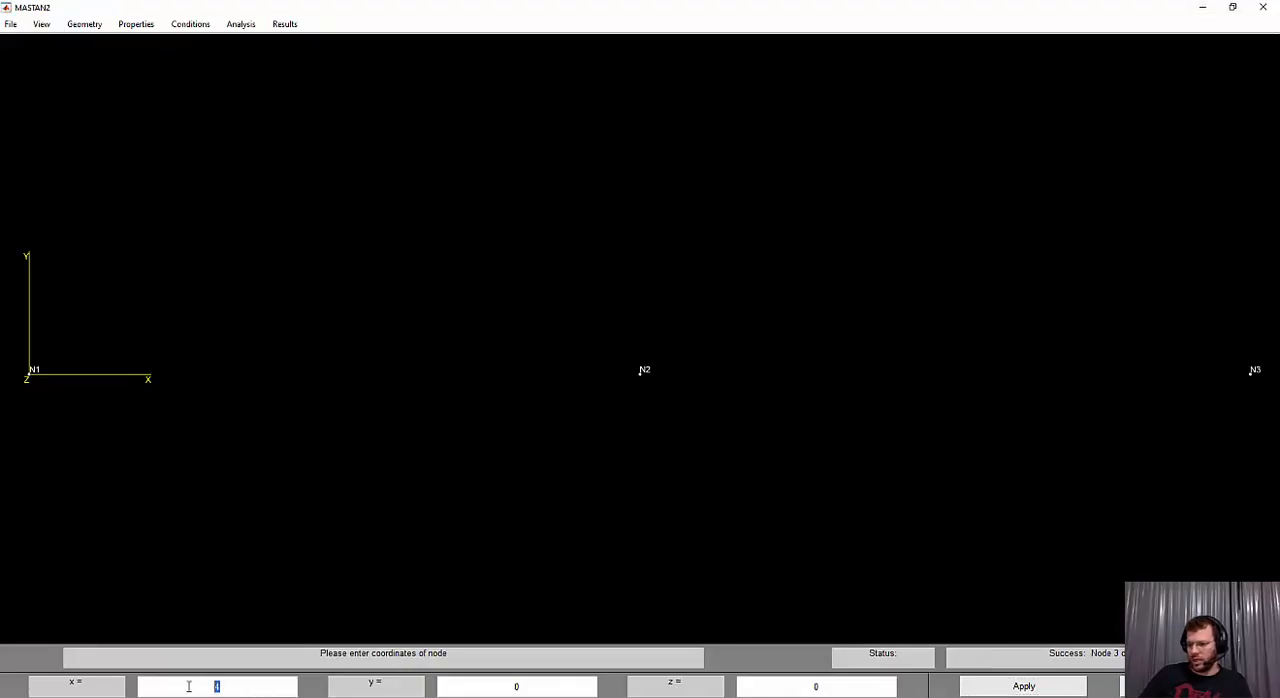
{"action": "type", "text": "0"}
{"action": "left_click_drag", "start_coordinate": [837, 686], "coordinate": [782, 687]}
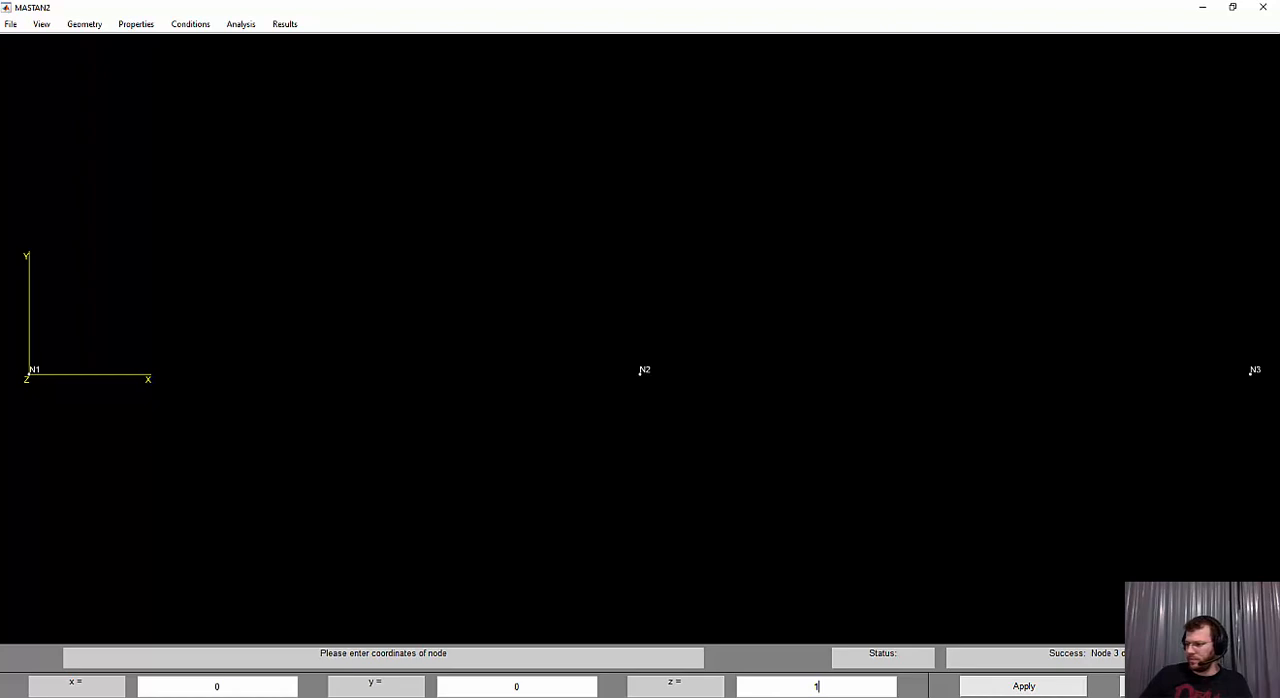
{"action": "left_click", "coordinate": [1010, 688]}
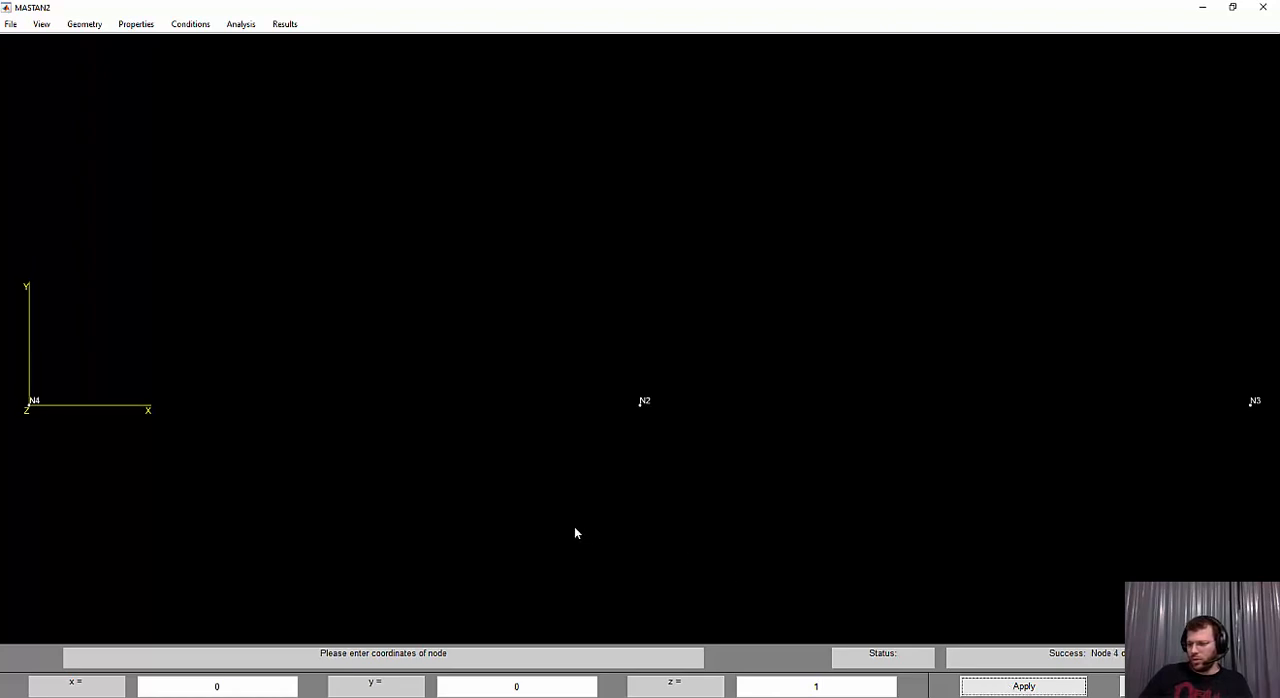
Check the 1 m spacing in the exercise PDF and define the node for point B at x = 2, y = 0, z = 1 in MASTAN2
{"action": "key", "text": "alt+Tab"}
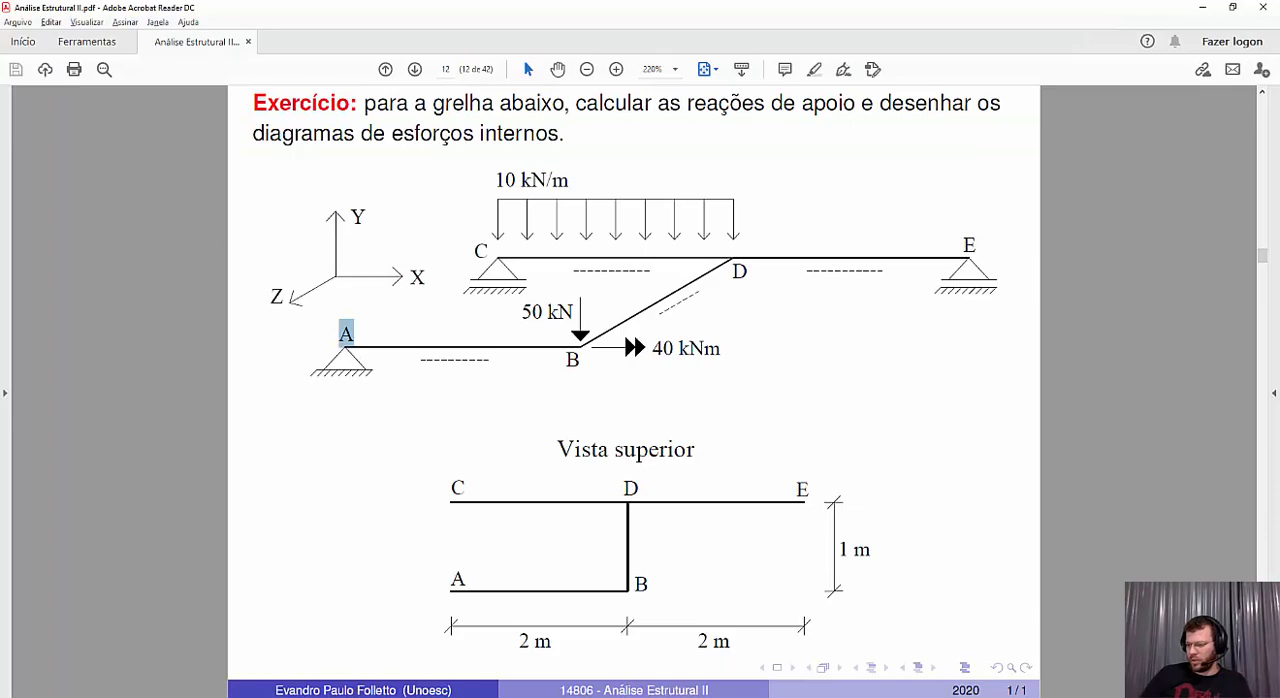
{"action": "key", "text": "alt+Tab"}
{"action": "key", "text": "alt+Tab"}
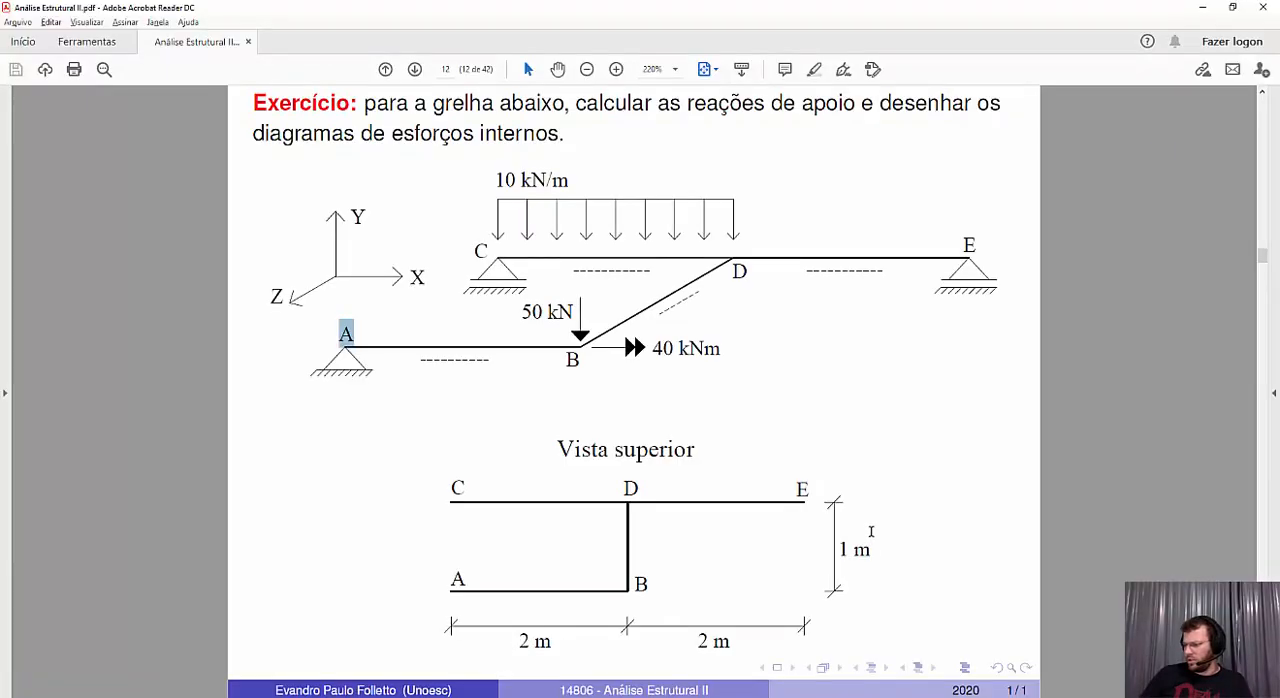
{"action": "left_click_drag", "start_coordinate": [871, 531], "coordinate": [853, 556]}
{"action": "key", "text": "alt+Tab"}
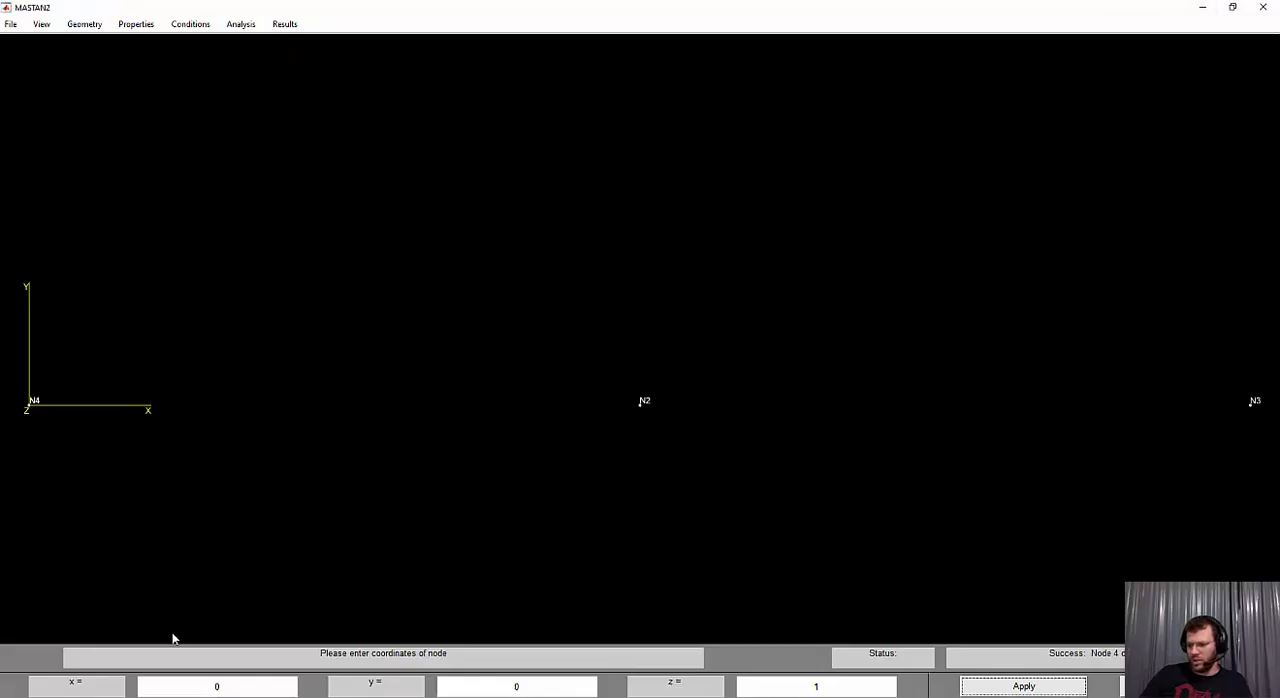
{"action": "double_click", "coordinate": [193, 681]}
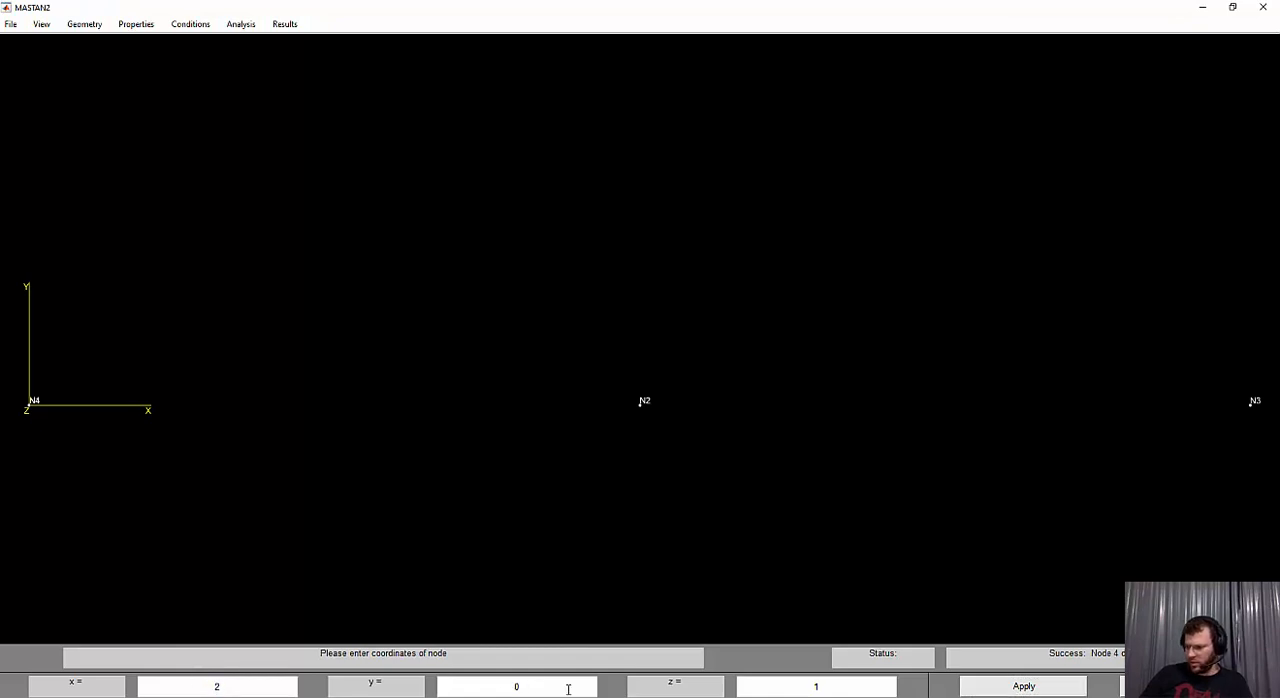
{"action": "left_click", "coordinate": [1023, 686]}
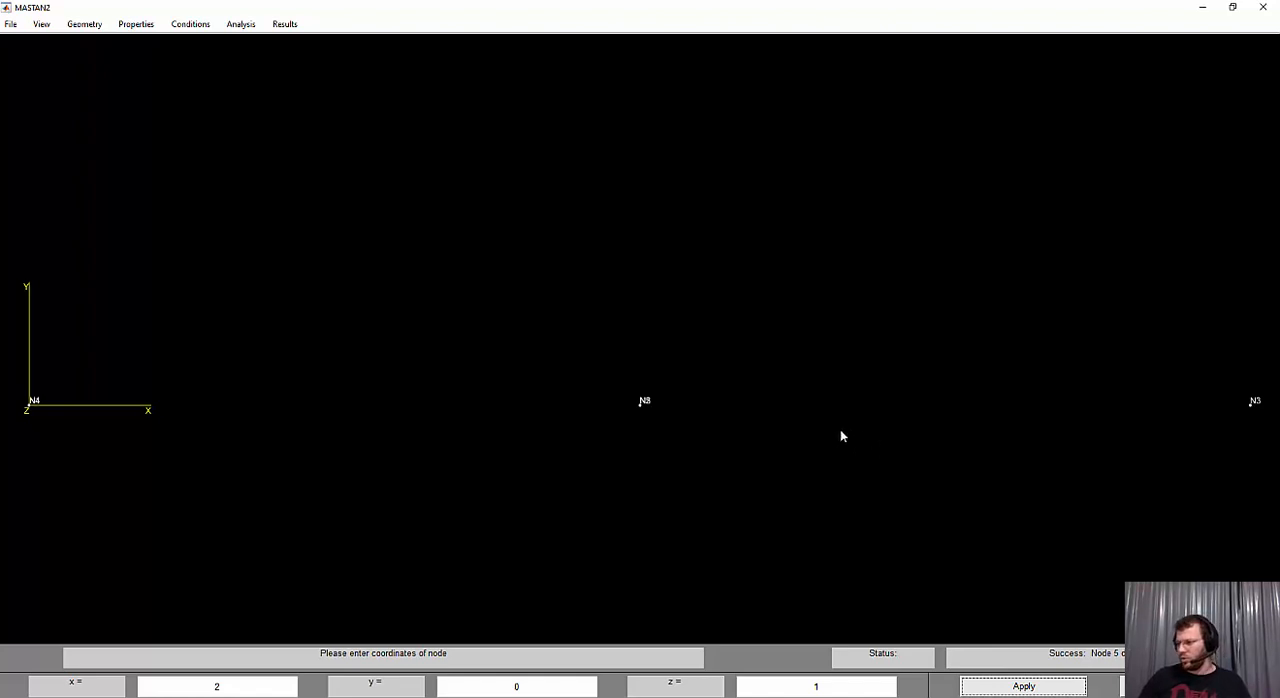
Define an element from node N1 to node N2
{"action": "key", "text": "ctrl+z"}
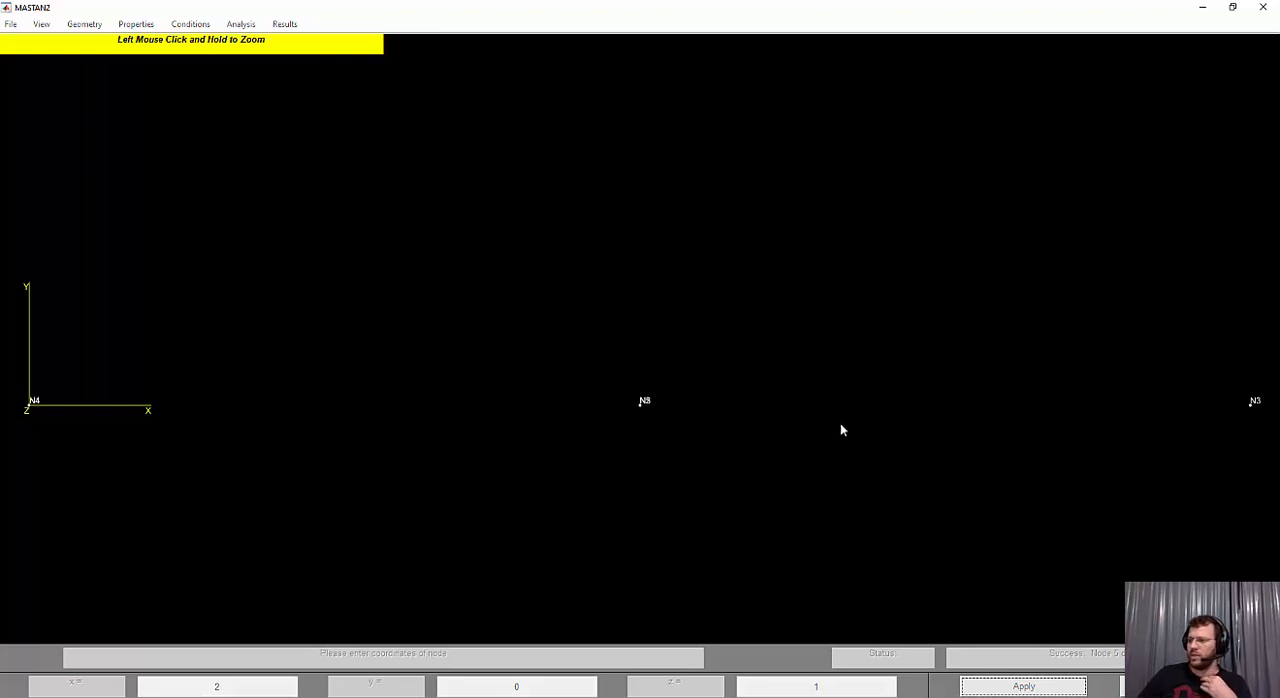
{"action": "mouse_move", "coordinate": [843, 386]}
{"action": "left_mouse_down"}
{"action": "mouse_move", "coordinate": [820, 386]}
{"action": "mouse_move", "coordinate": [838, 386]}
{"action": "left_mouse_up"}
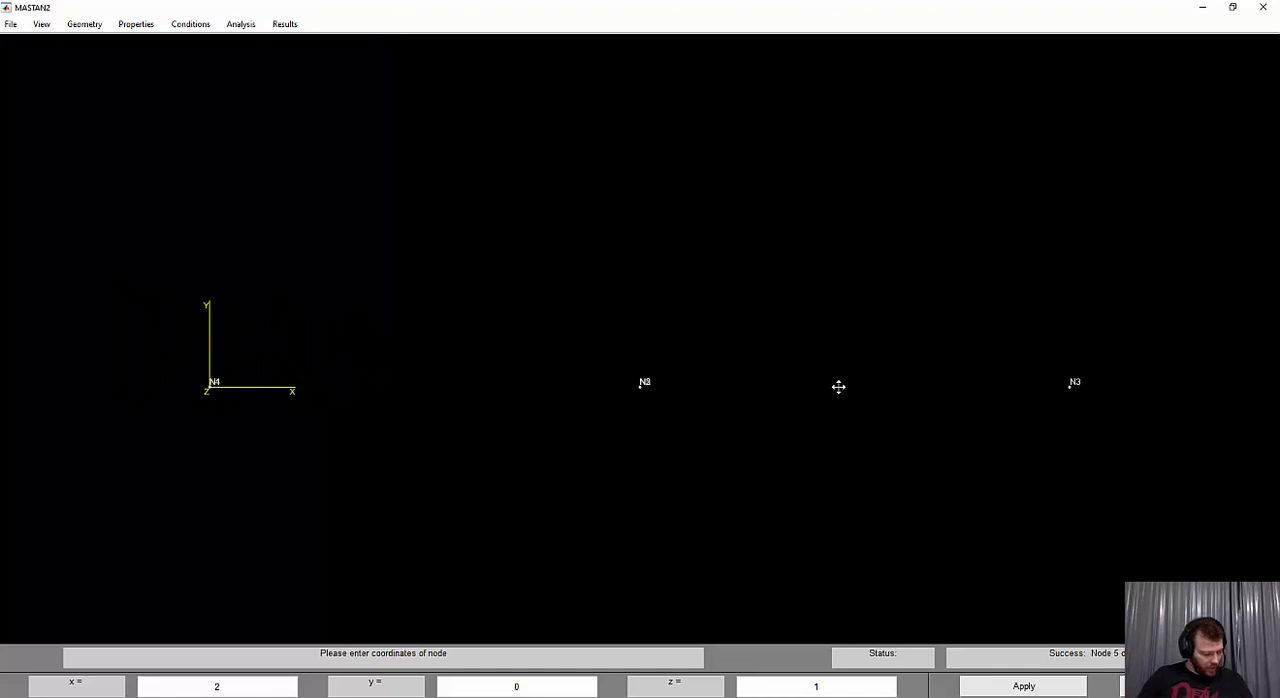
{"action": "key", "text": "r"}
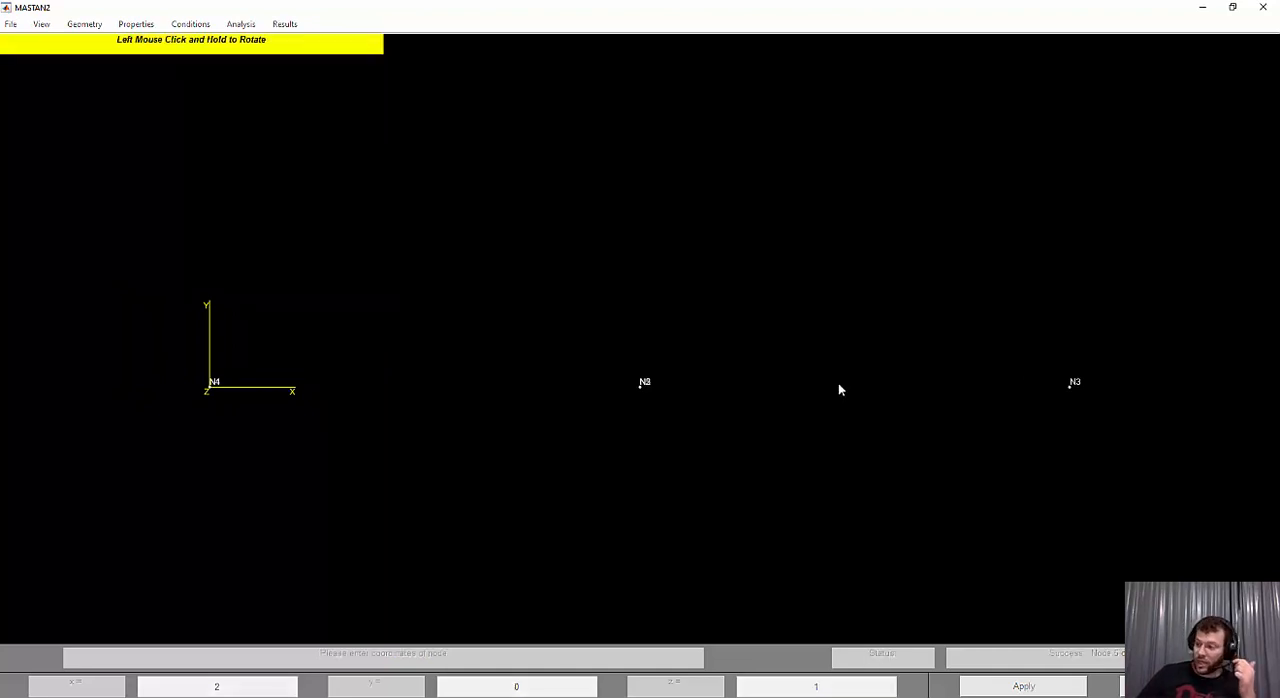
{"action": "left_click_drag", "start_coordinate": [837, 386], "coordinate": [830, 403]}
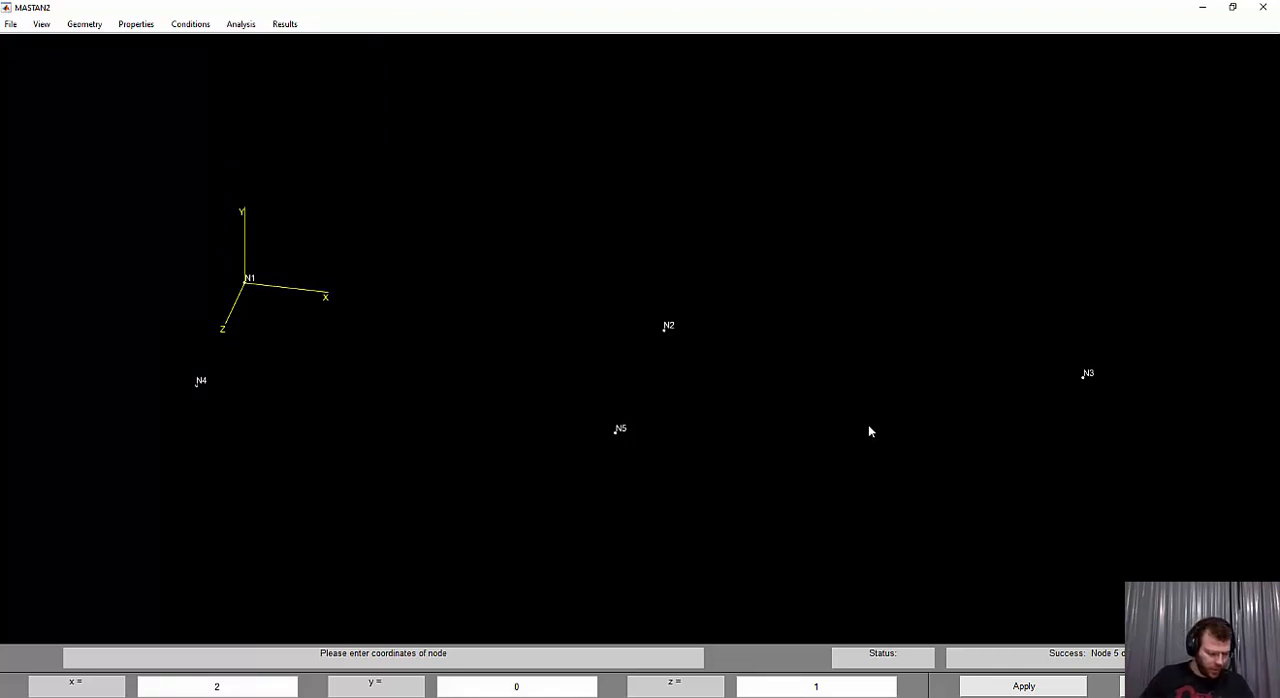
{"action": "key", "text": "ctrl+p"}
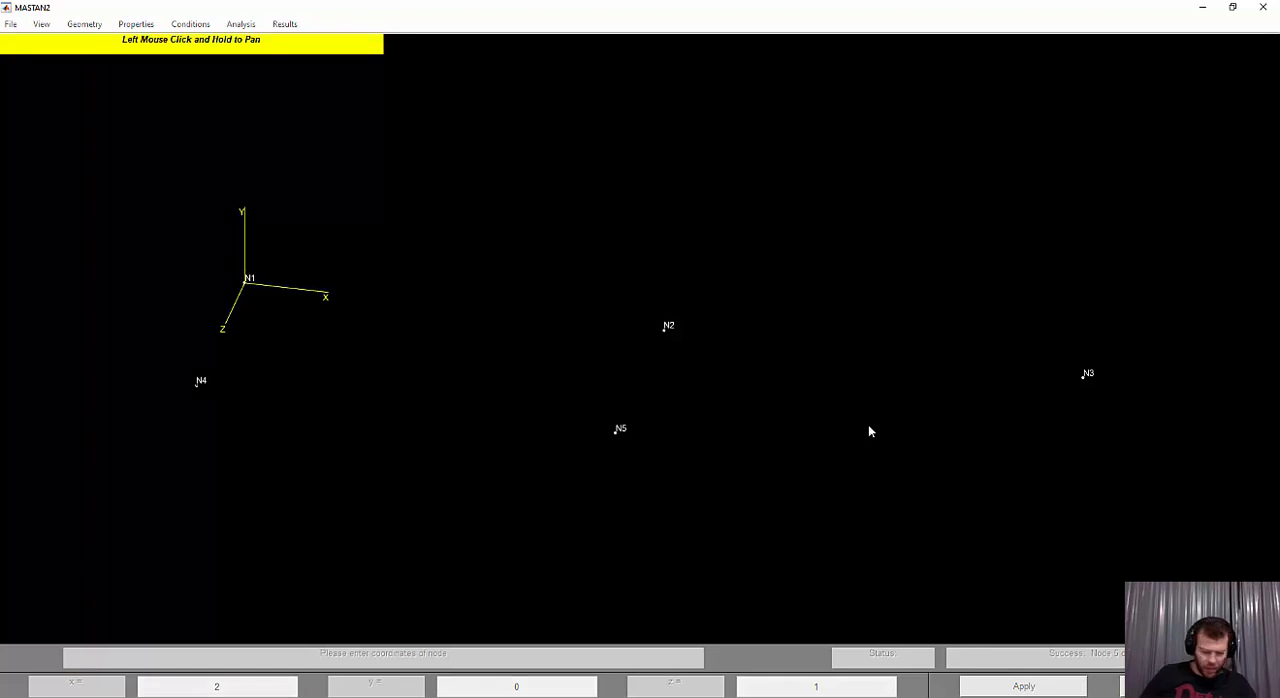
{"action": "left_click_drag", "start_coordinate": [821, 421], "coordinate": [795, 420]}
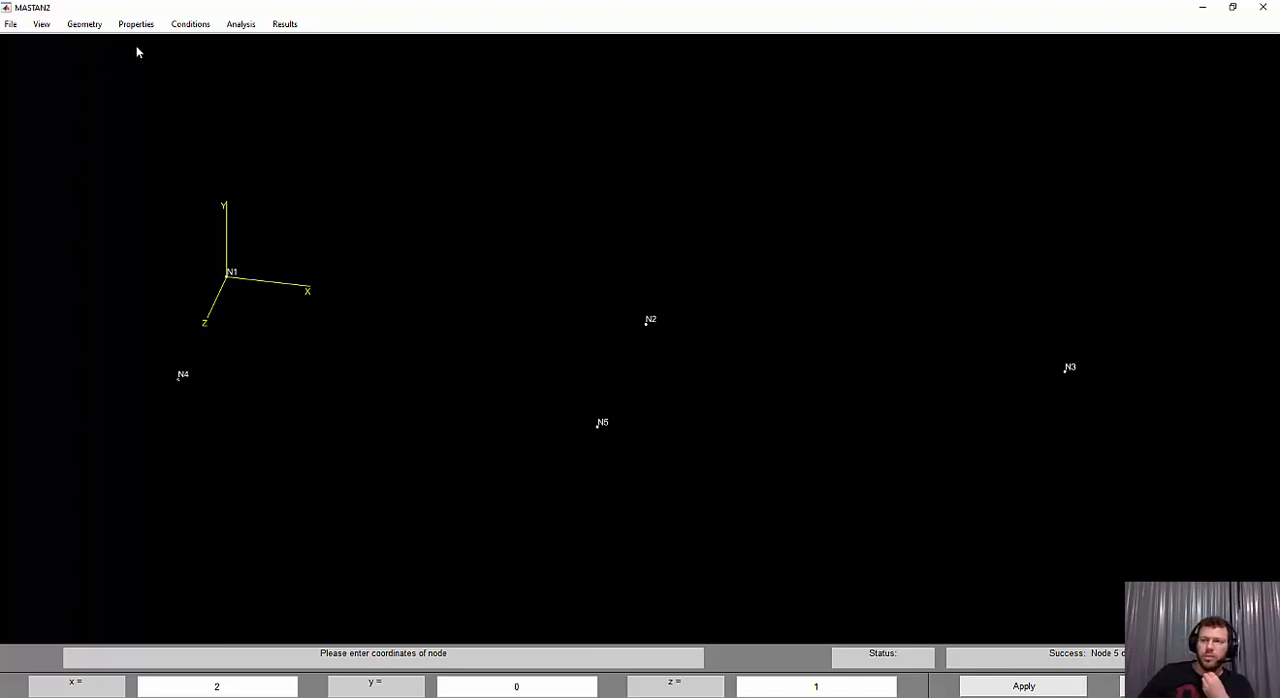
{"action": "left_click", "coordinate": [84, 24]}
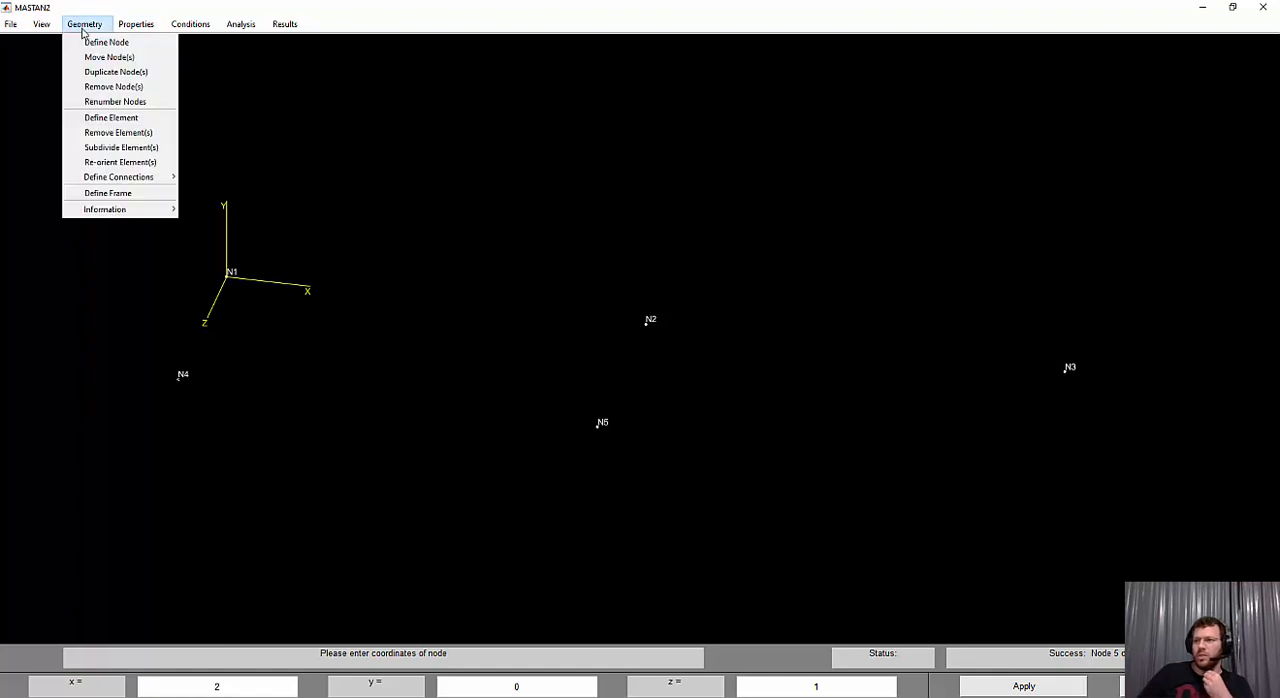
{"action": "left_click", "coordinate": [111, 118]}
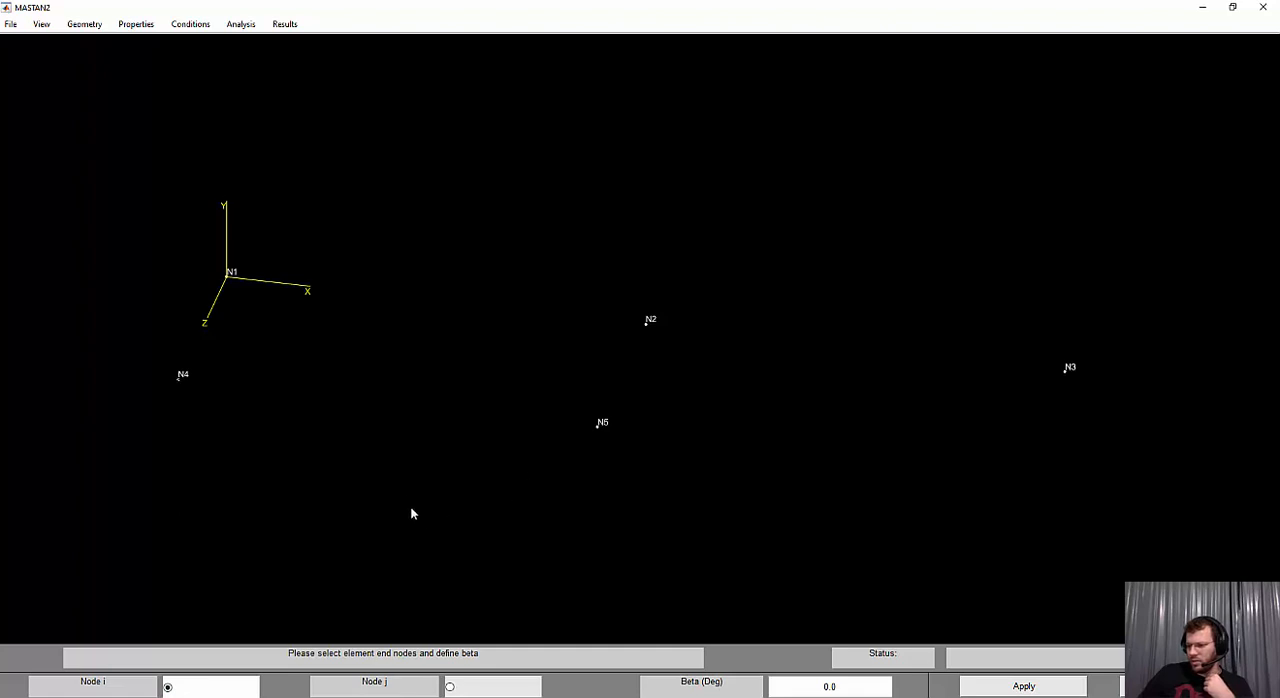
{"action": "left_click", "coordinate": [228, 275]}
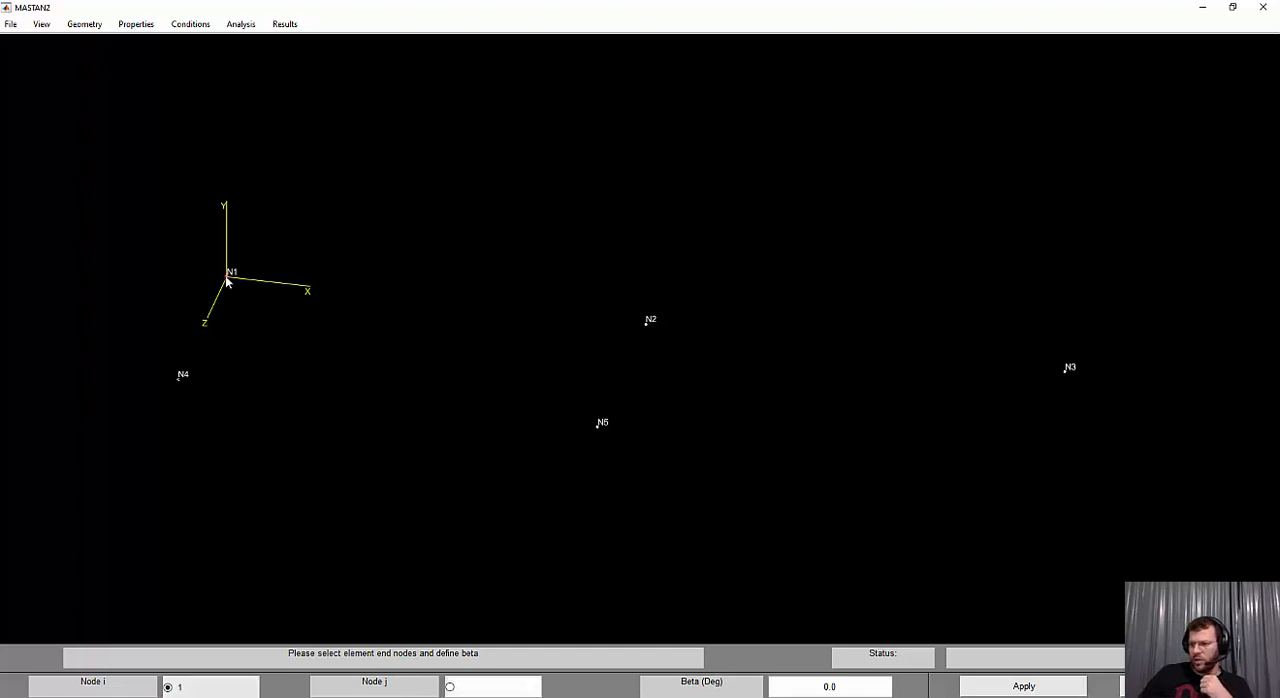
{"action": "left_click", "coordinate": [646, 326]}
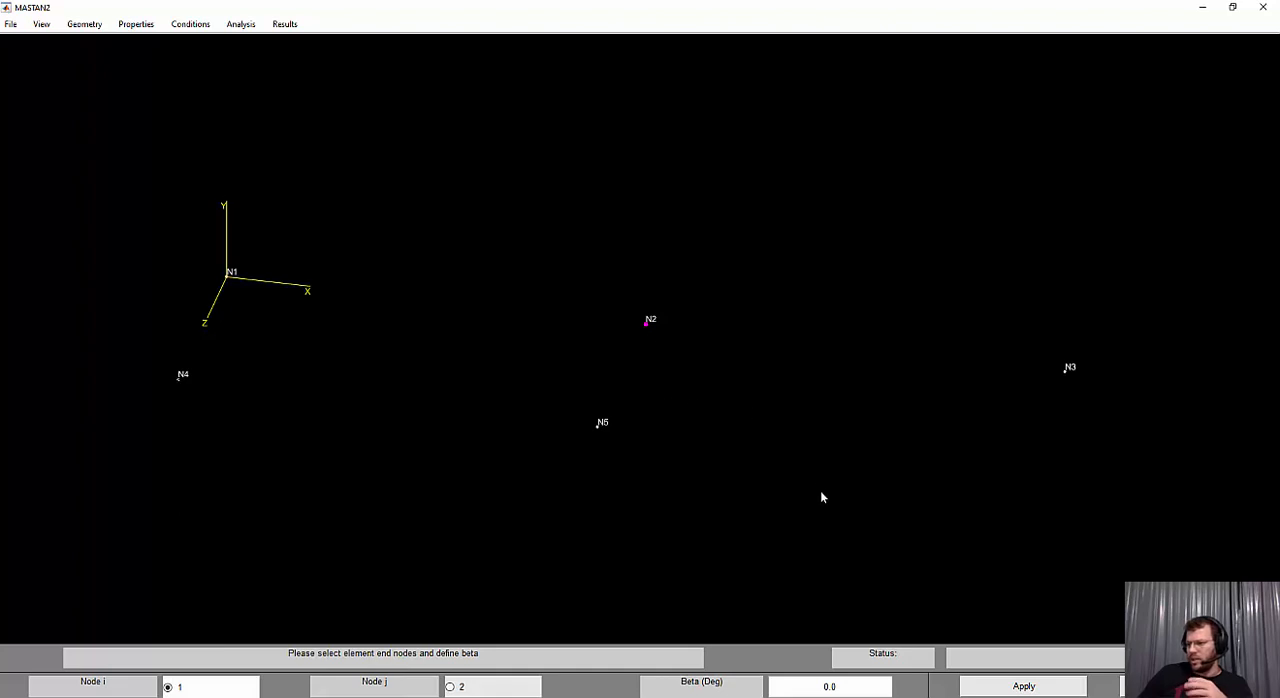
{"action": "left_click", "coordinate": [1022, 686]}
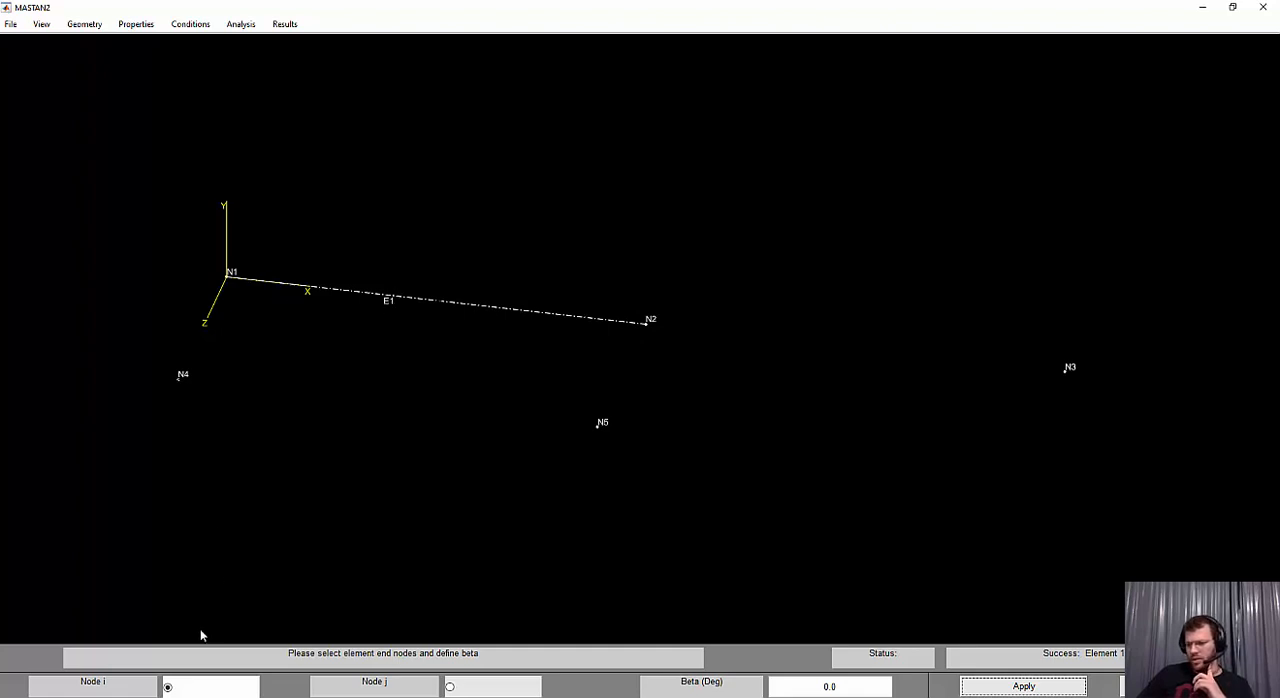
Switch to the exercise PDF and examine points B and D and the orientation of the member connecting them
{"action": "left_click", "coordinate": [44, 697]}
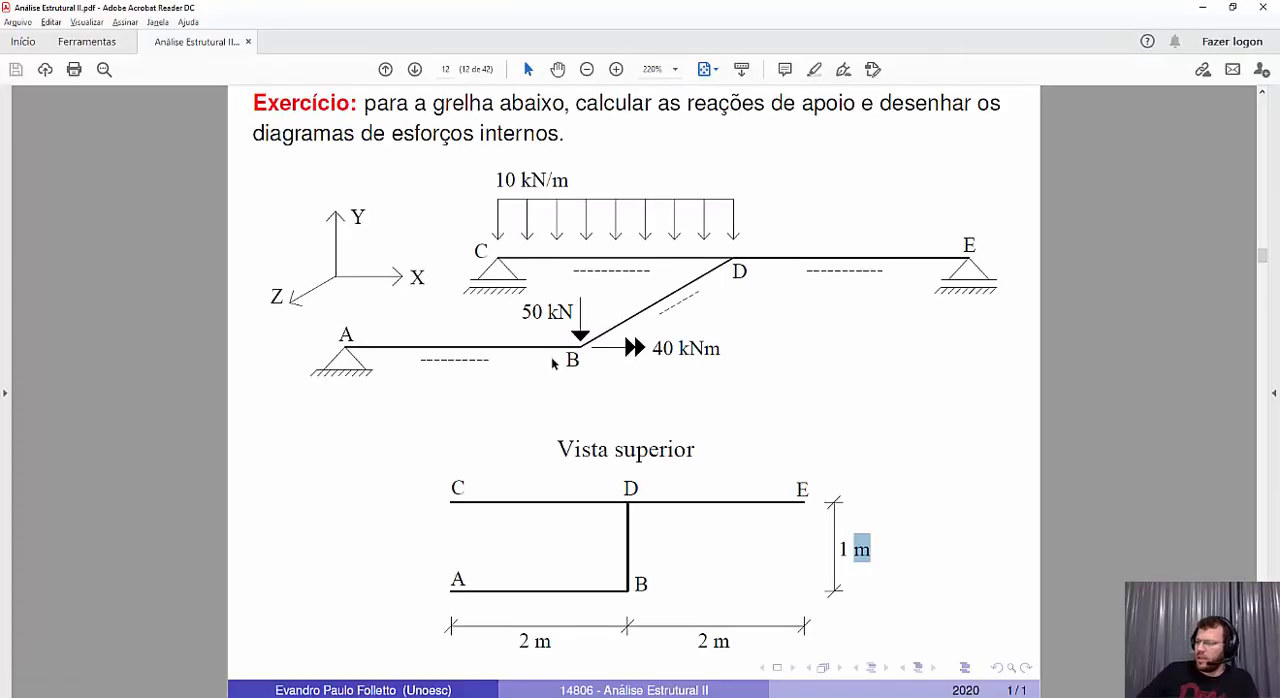
{"action": "left_click", "coordinate": [752, 393]}
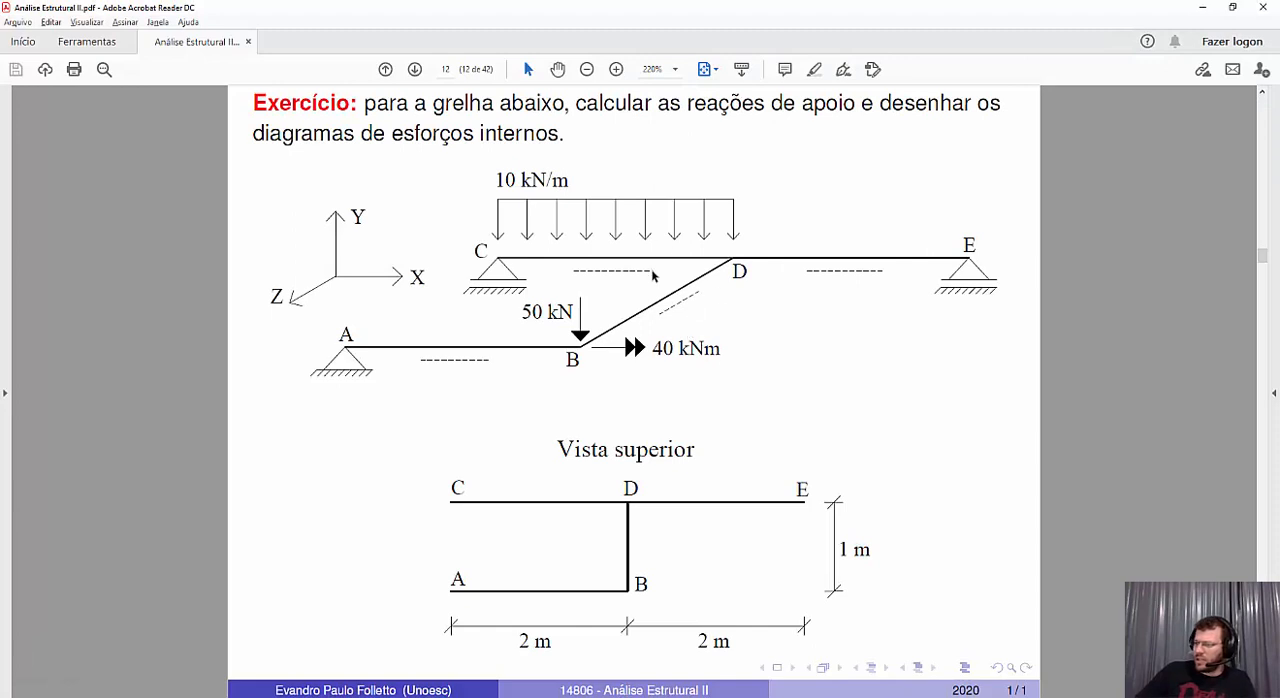
{"action": "left_click_drag", "start_coordinate": [564, 361], "coordinate": [578, 361]}
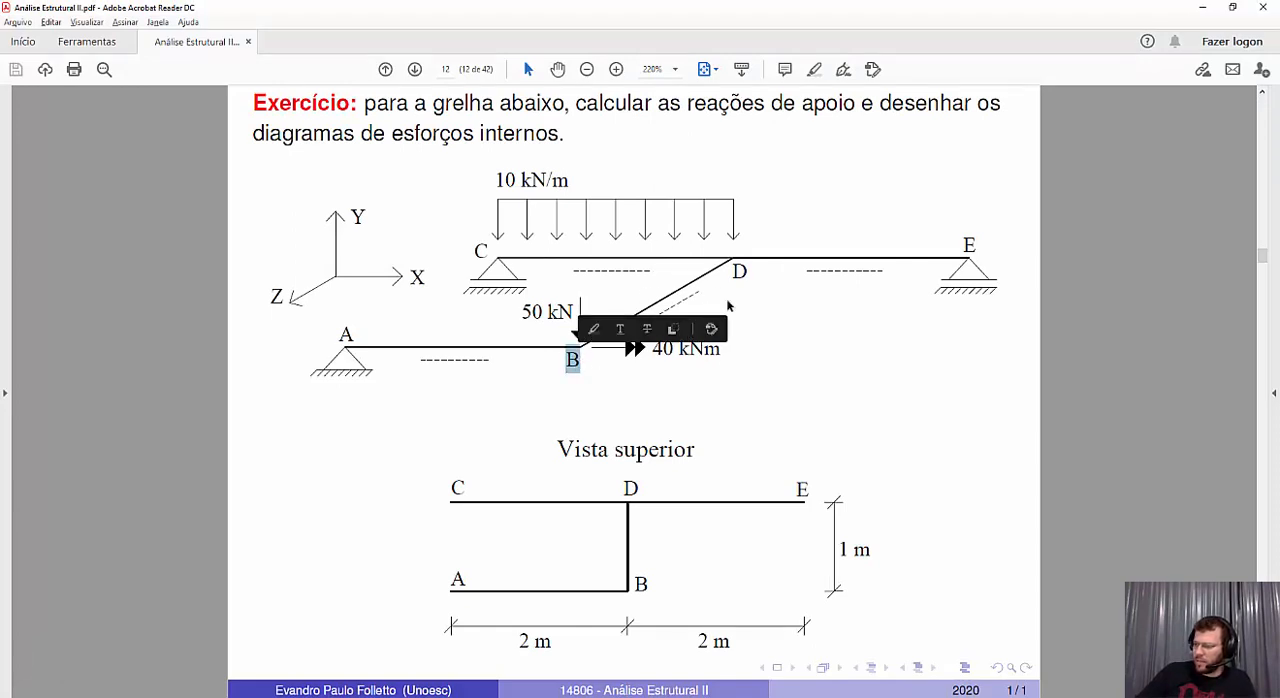
{"action": "left_click_drag", "start_coordinate": [731, 271], "coordinate": [747, 272]}
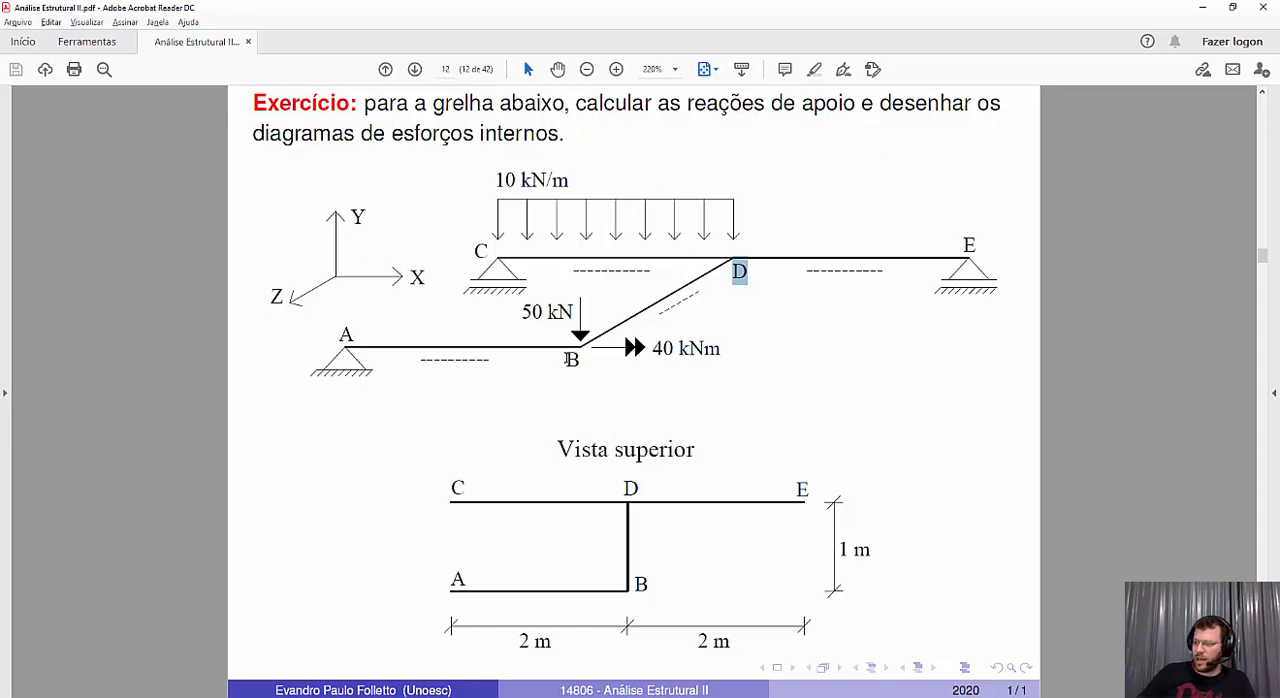
{"action": "left_click_drag", "start_coordinate": [567, 359], "coordinate": [580, 361]}
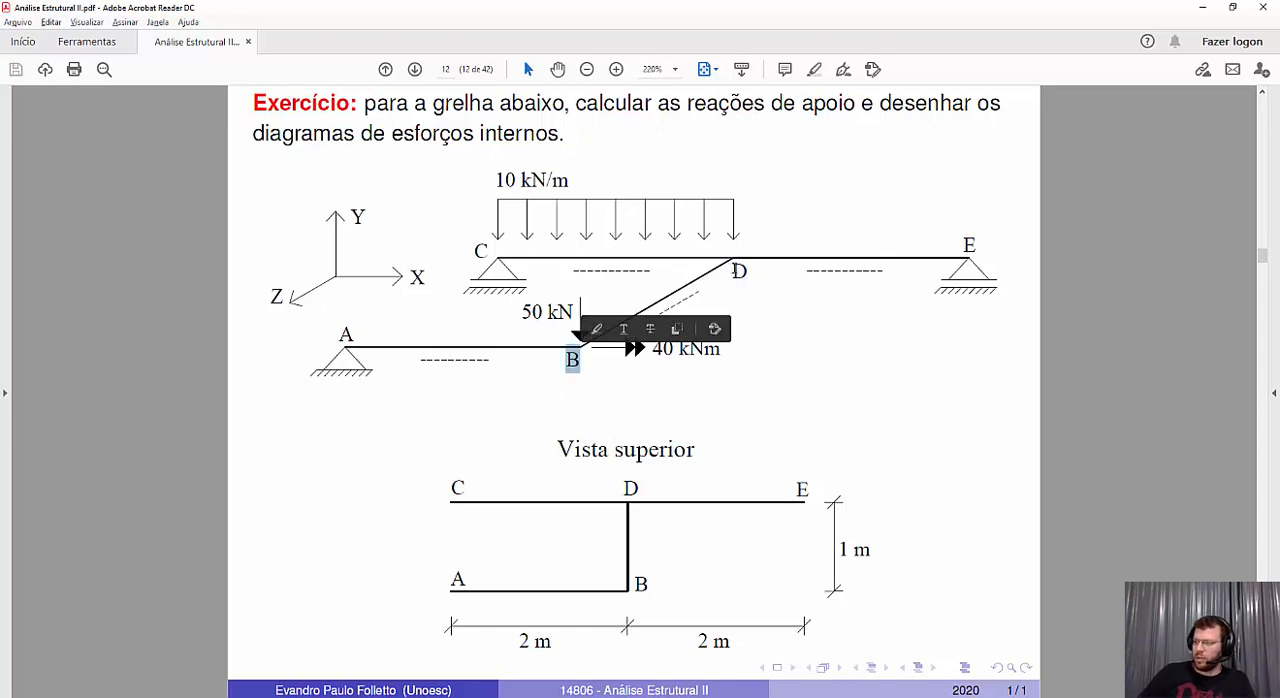
{"action": "left_click_drag", "start_coordinate": [731, 270], "coordinate": [746, 272]}
{"action": "left_click", "coordinate": [680, 308]}
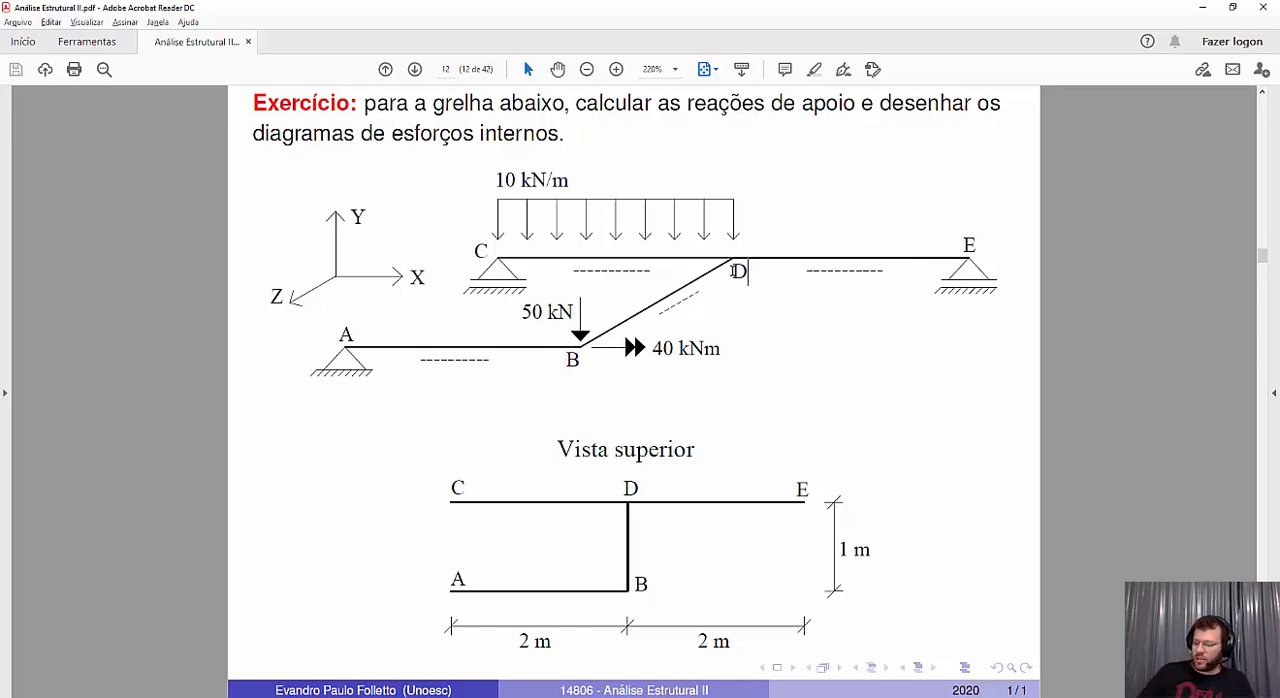
{"action": "double_click", "coordinate": [736, 270]}
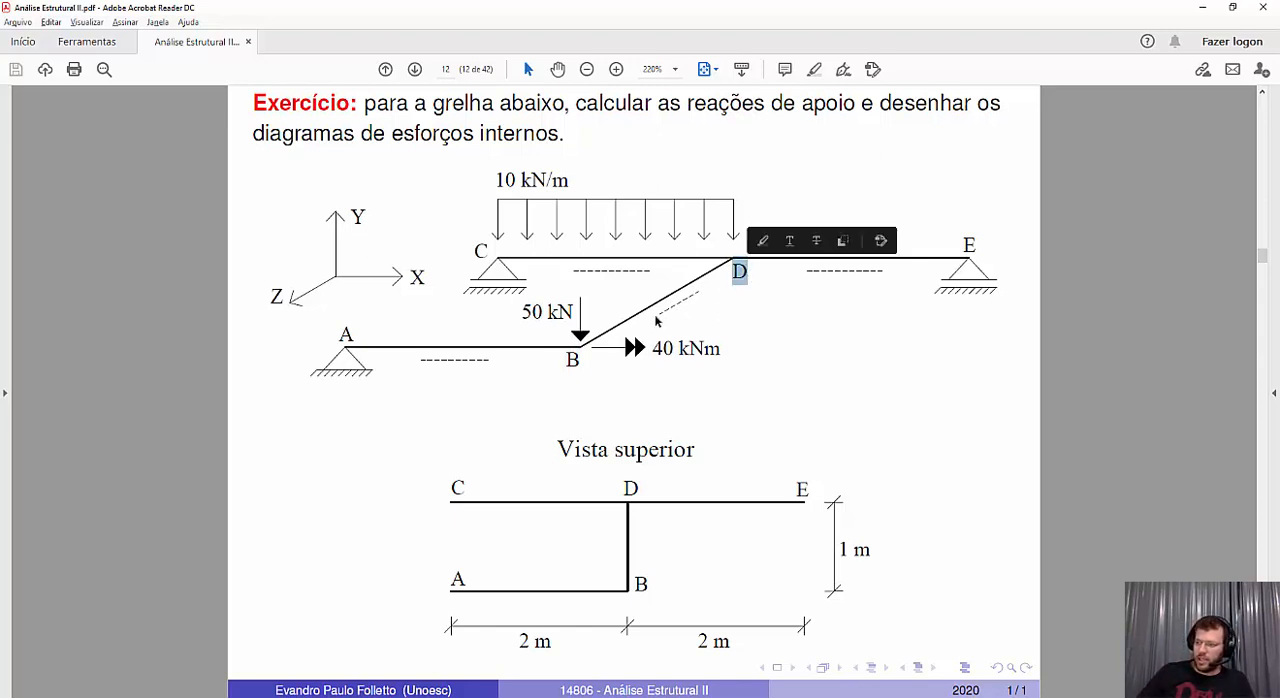
{"action": "left_click", "coordinate": [579, 360]}
{"action": "double_click", "coordinate": [579, 360]}
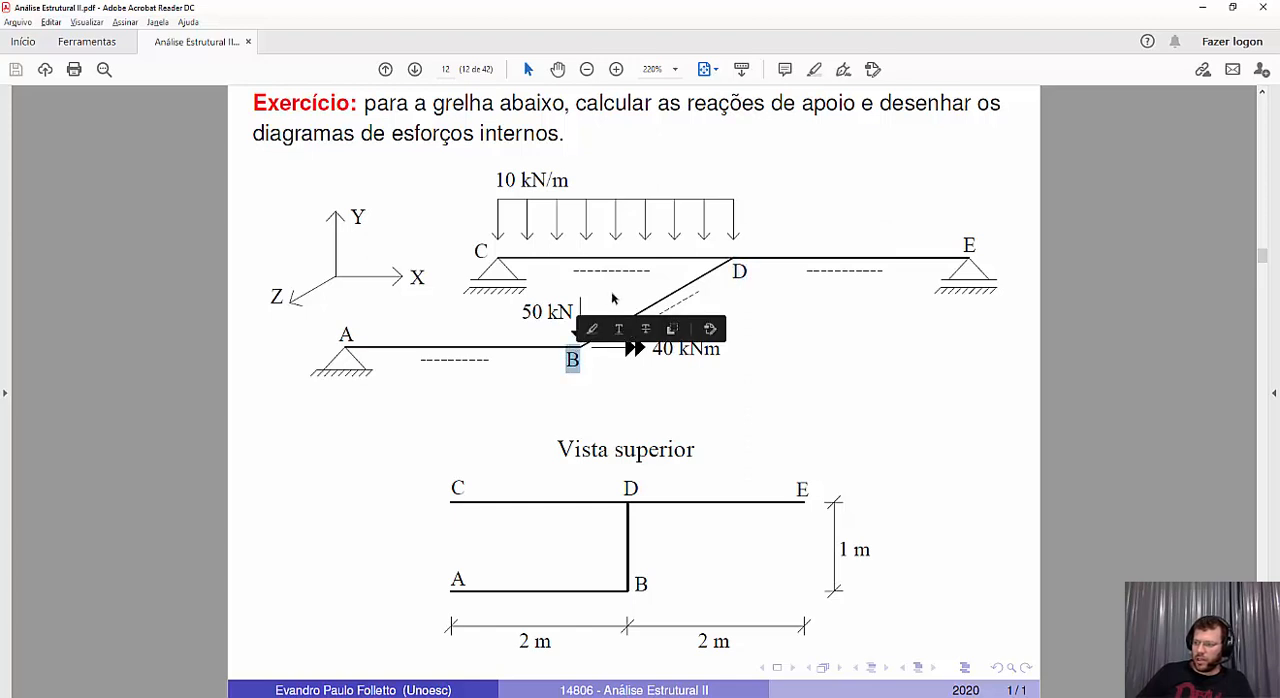
{"action": "left_click", "coordinate": [635, 281]}
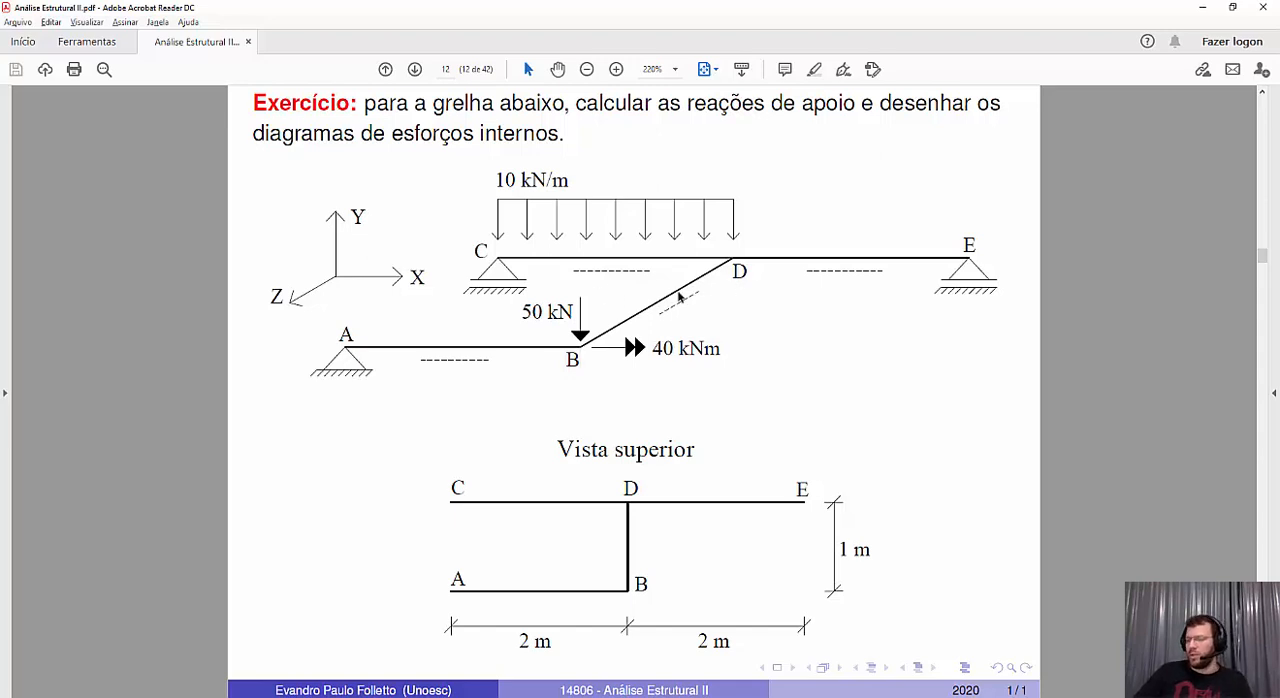
Switch back to MASTAN2 and define one element from node N2 to N3 and another from node N4 to N5
{"action": "key", "text": "alt+Tab"}
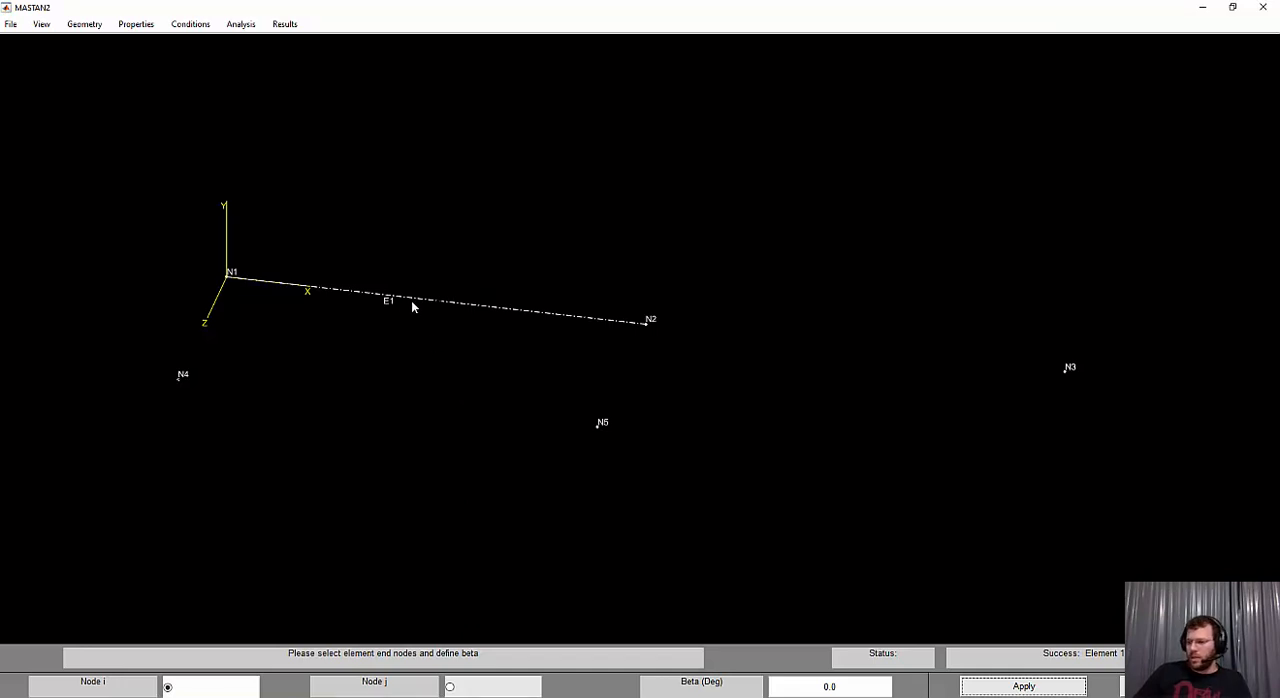
{"action": "left_click", "coordinate": [643, 321]}
{"action": "left_click", "coordinate": [1066, 372]}
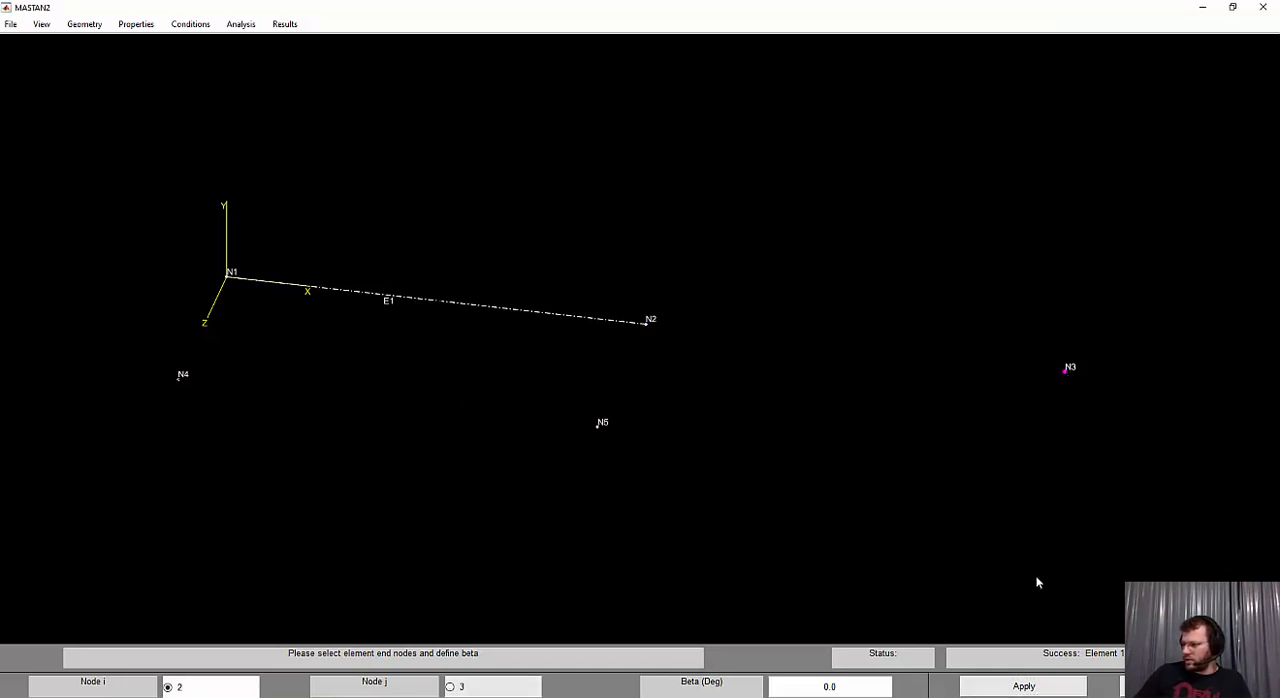
{"action": "left_click", "coordinate": [1050, 687]}
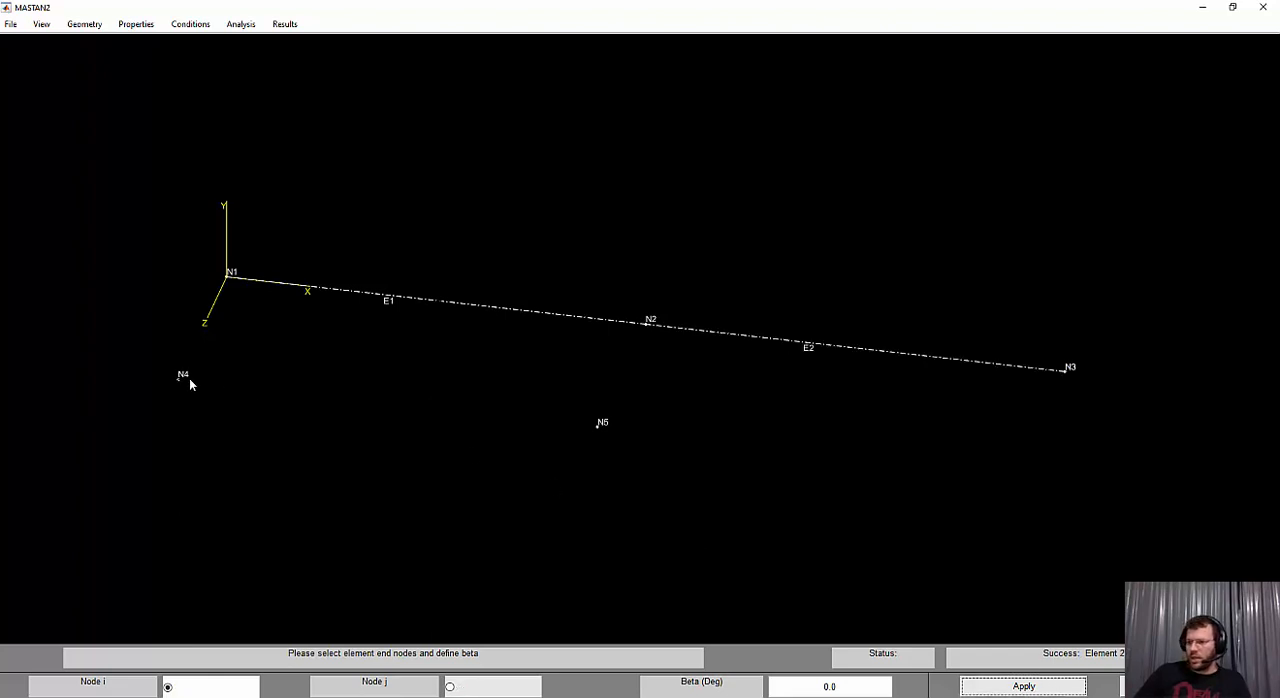
{"action": "left_click", "coordinate": [188, 382]}
{"action": "left_click", "coordinate": [598, 430]}
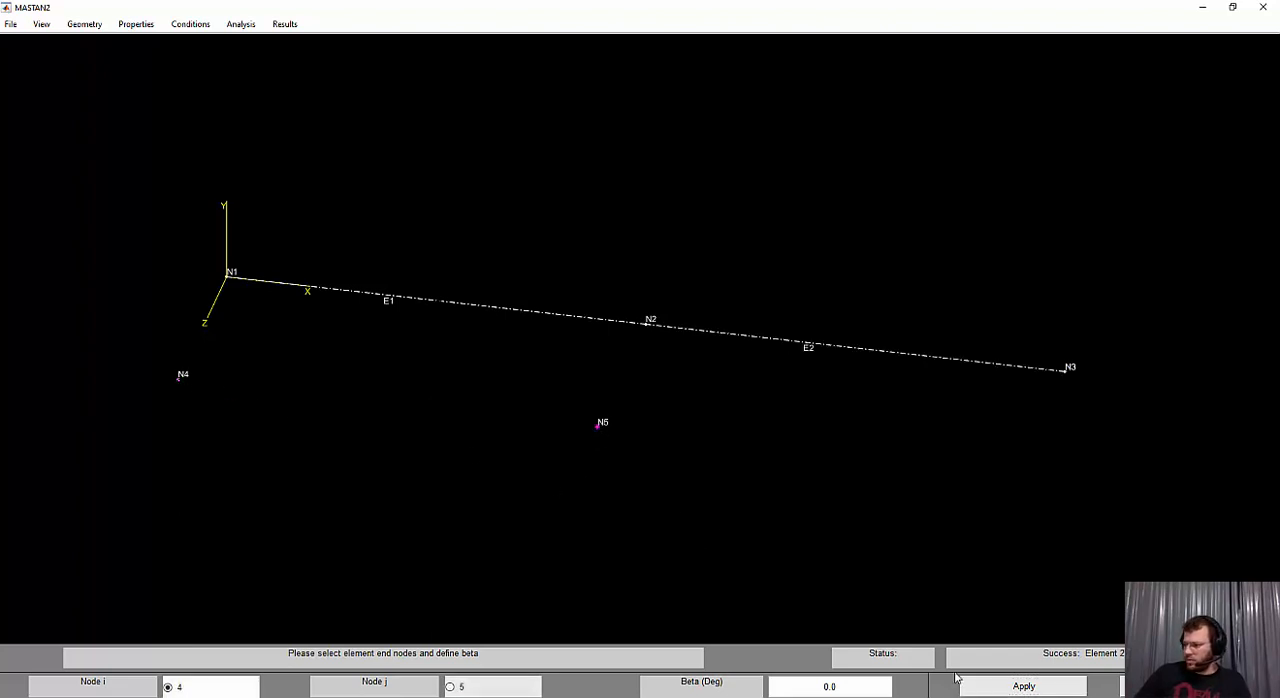
{"action": "key", "text": "Return"}
Define the connecting element from node N5 to node N2
{"action": "left_click", "coordinate": [600, 434]}
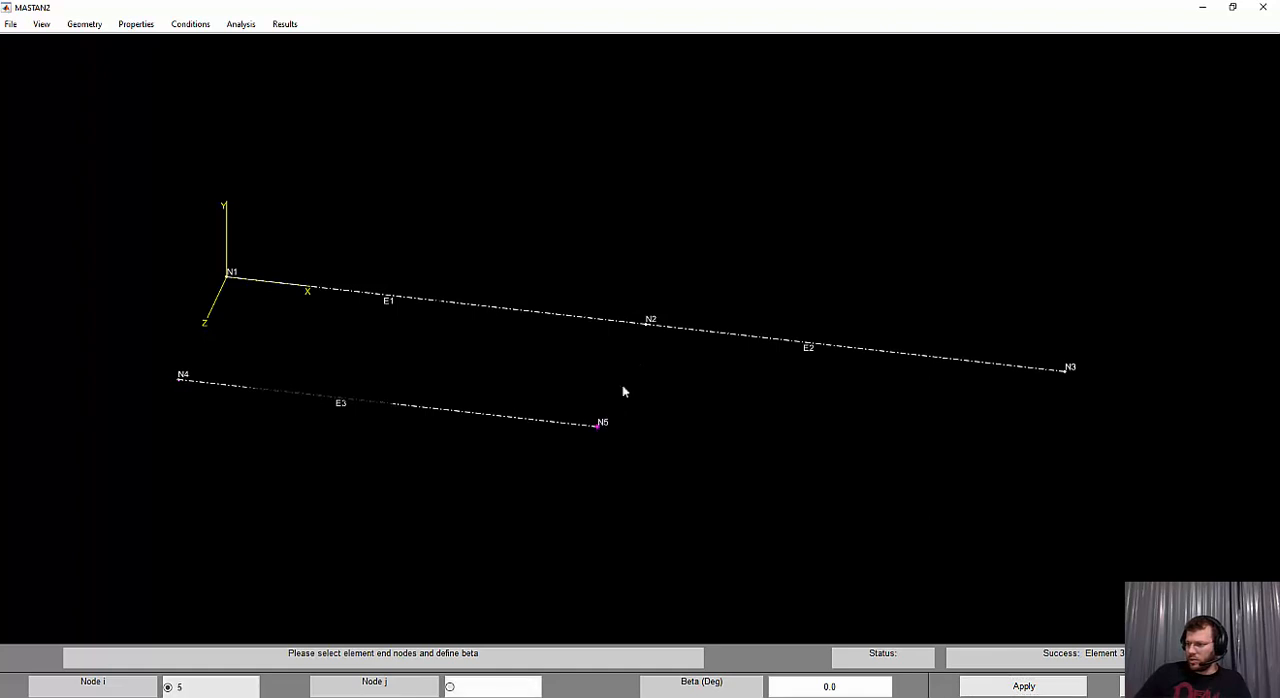
{"action": "left_click", "coordinate": [647, 328]}
{"action": "left_click", "coordinate": [976, 689]}
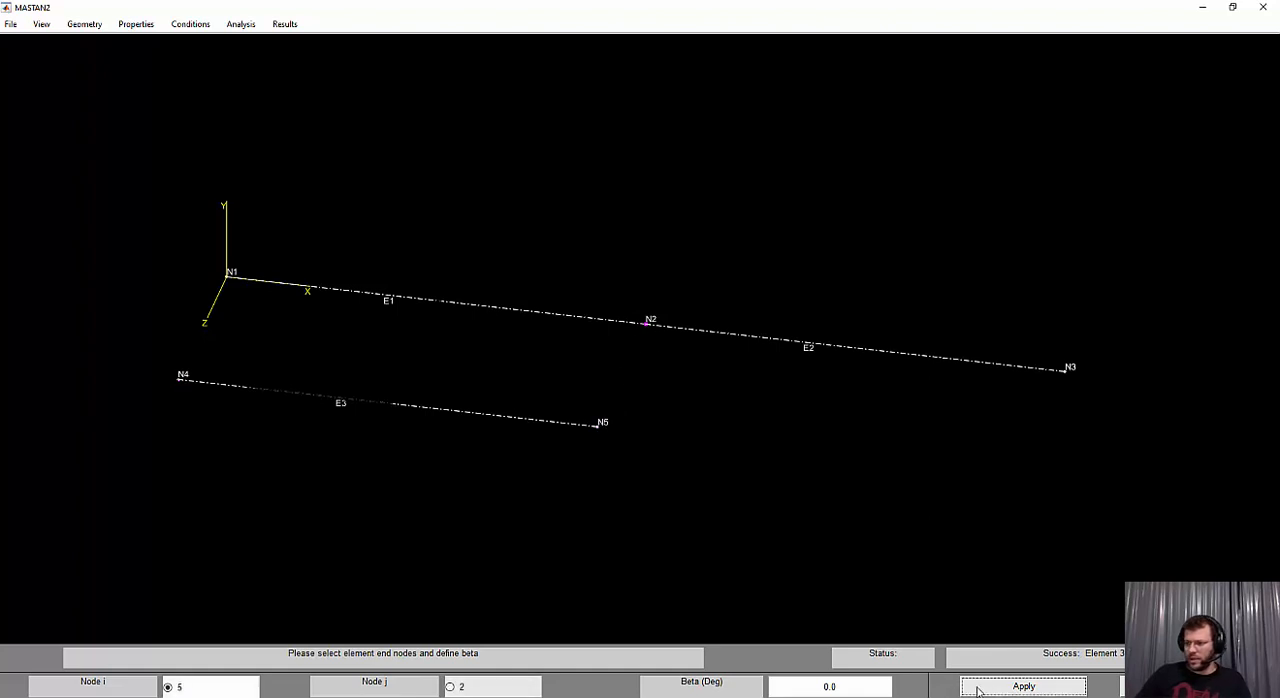
{"action": "left_click", "coordinate": [752, 427]}
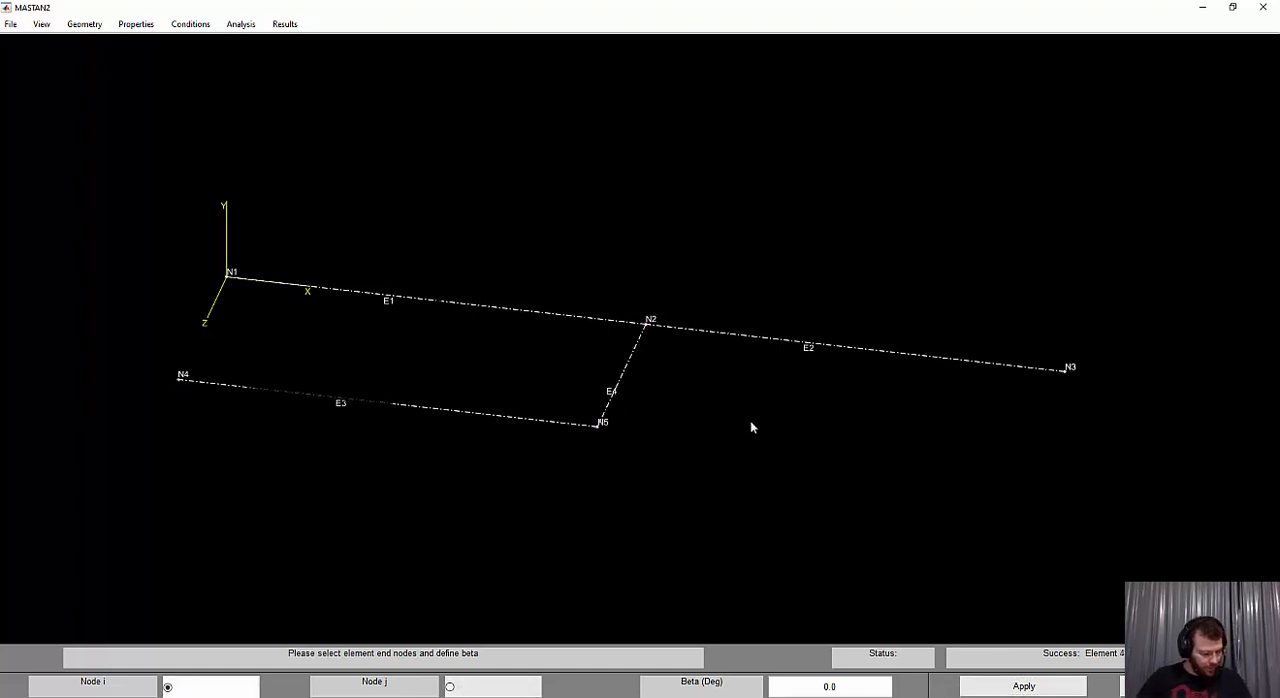
Define fixities at support nodes N1, N4 and N3, restraining the X, Y and Z displacements and leaving the rotations free
{"action": "scroll", "coordinate": [770, 425], "scroll_direction": "up", "scroll_amount": 4}
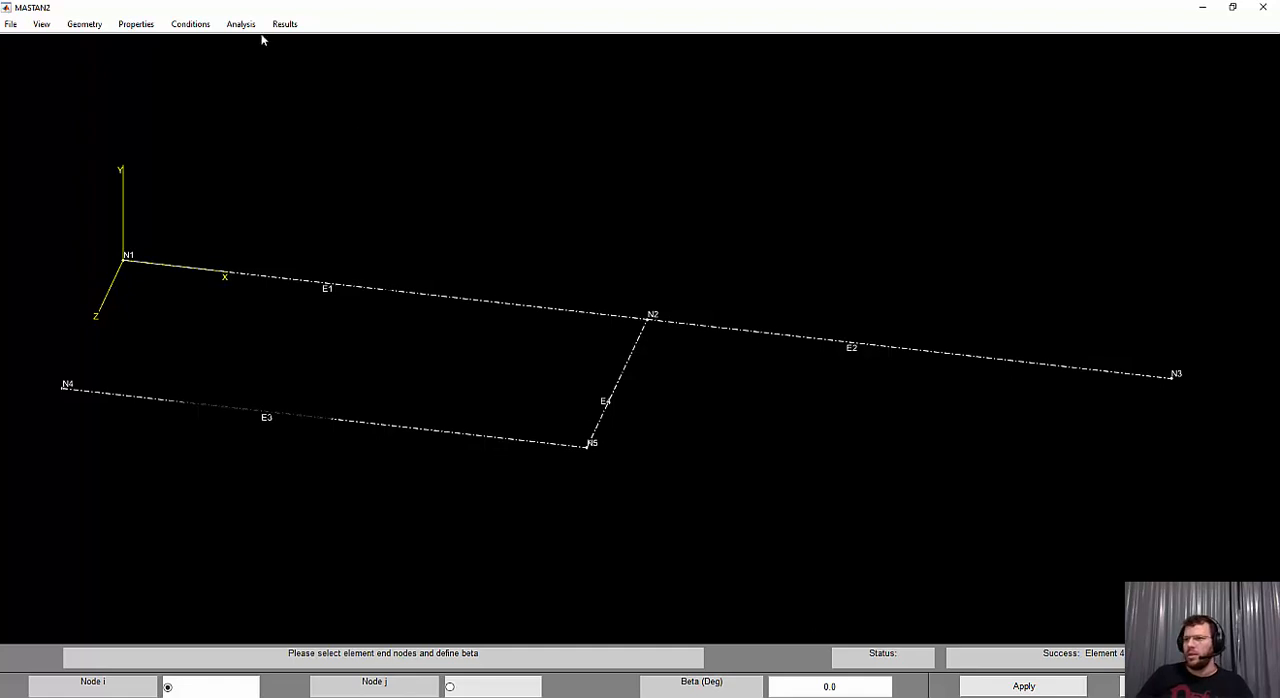
{"action": "left_click", "coordinate": [190, 24]}
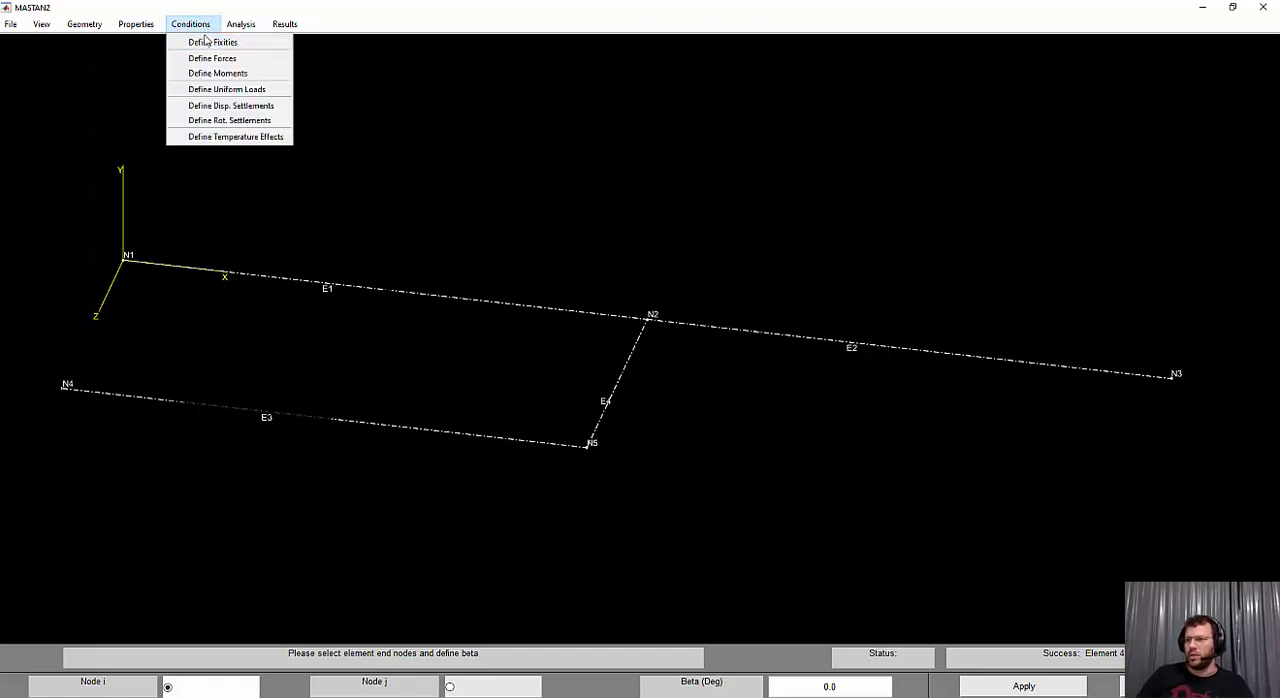
{"action": "left_click", "coordinate": [212, 42]}
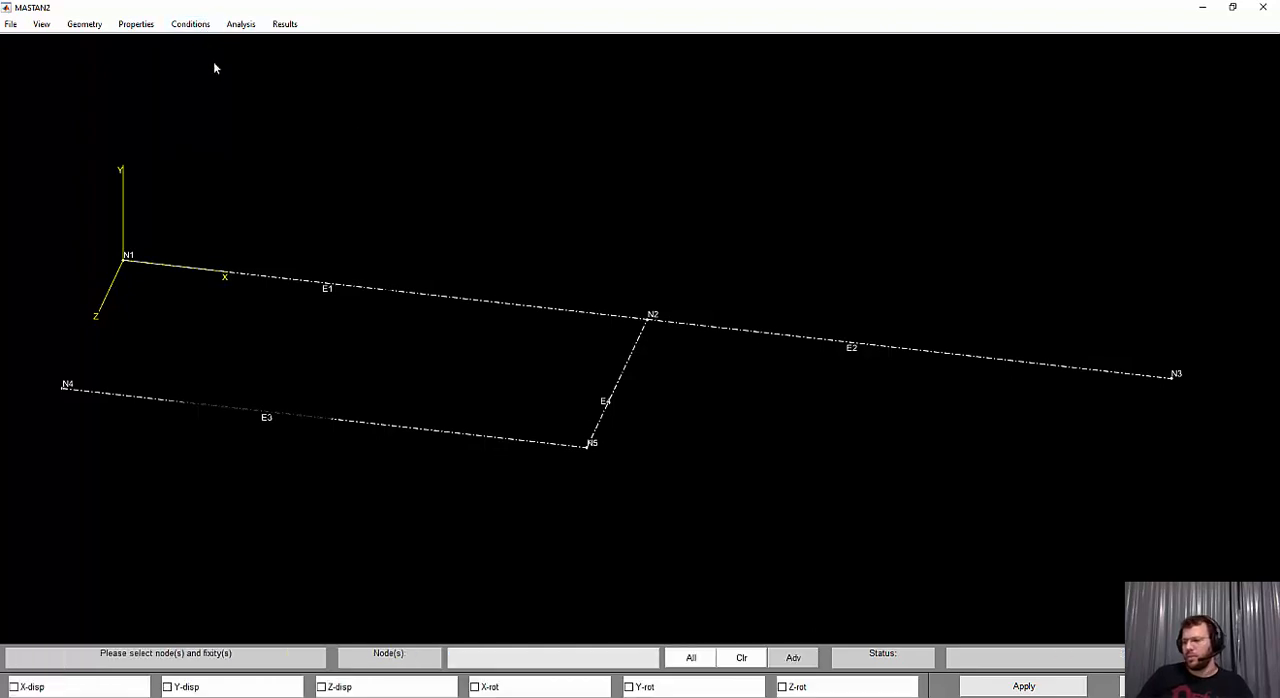
{"action": "left_click", "coordinate": [125, 262]}
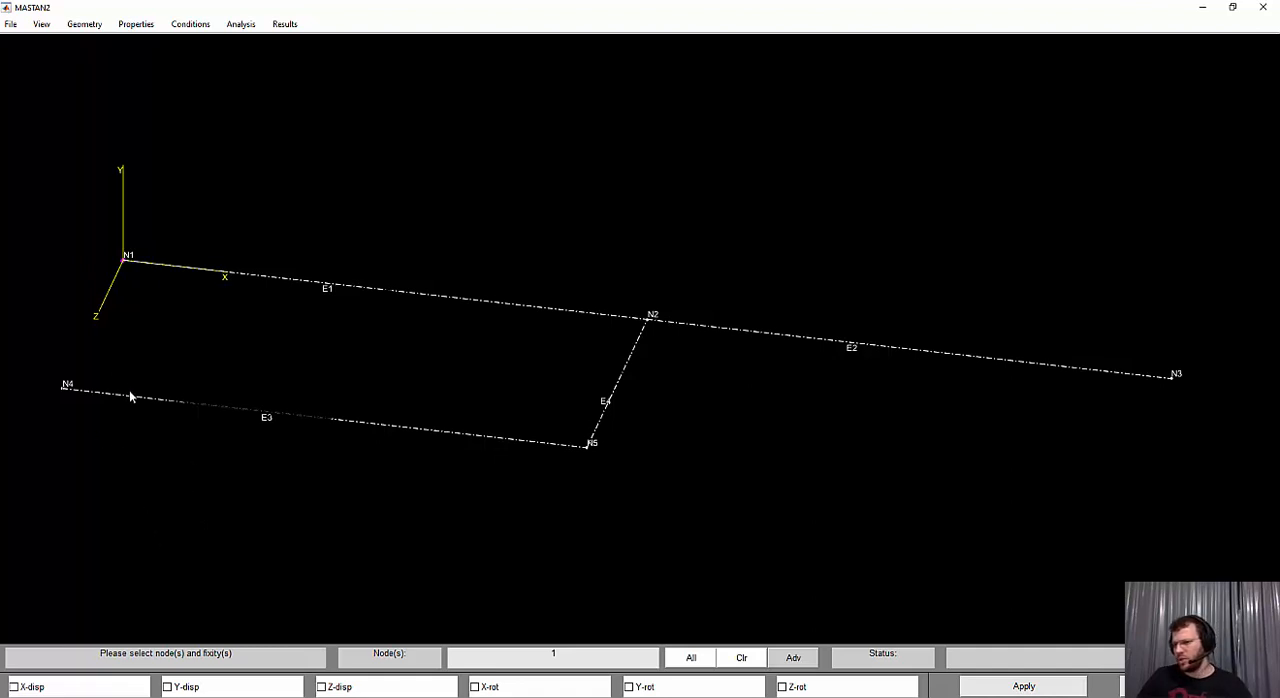
{"action": "left_click", "coordinate": [64, 391]}
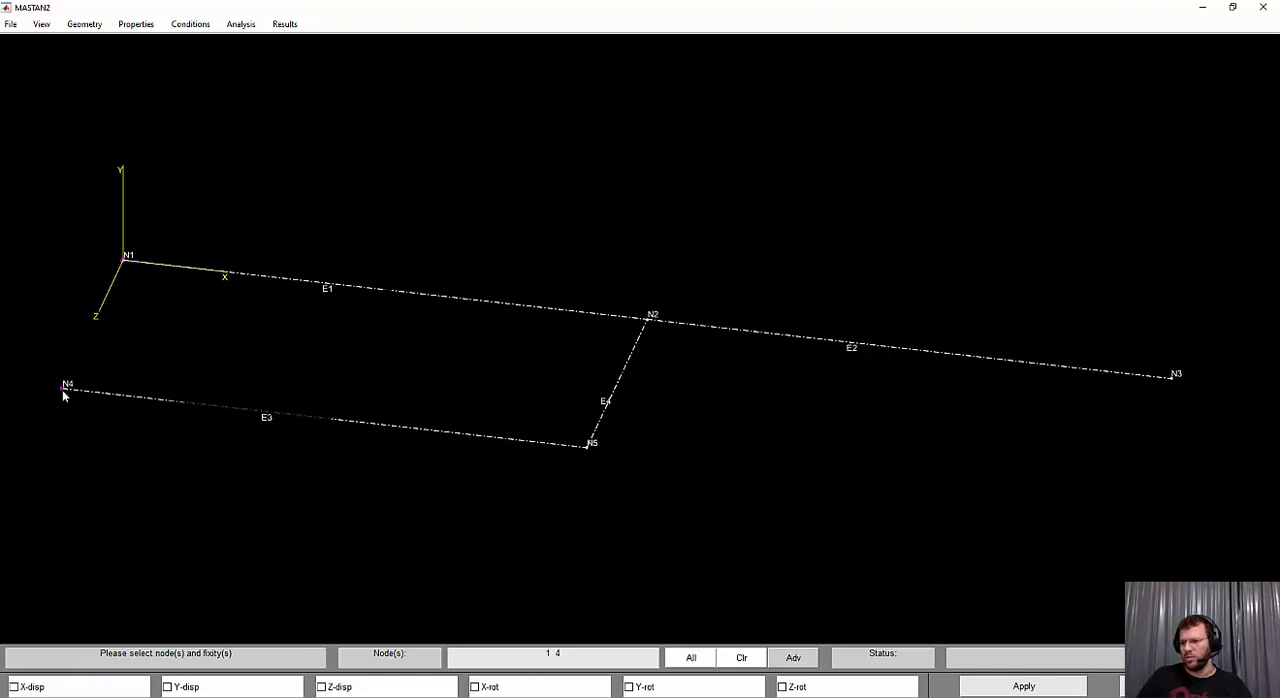
{"action": "left_click", "coordinate": [1180, 379]}
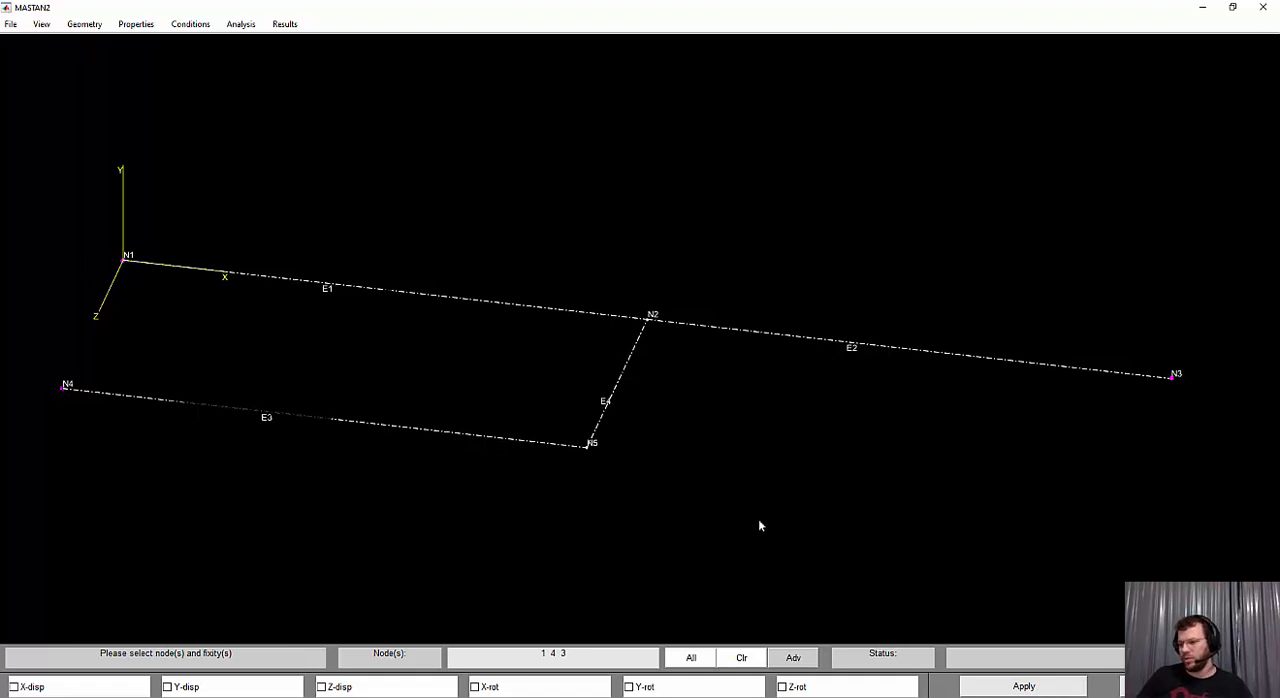
{"action": "left_click", "coordinate": [15, 687]}
{"action": "left_click", "coordinate": [180, 690]}
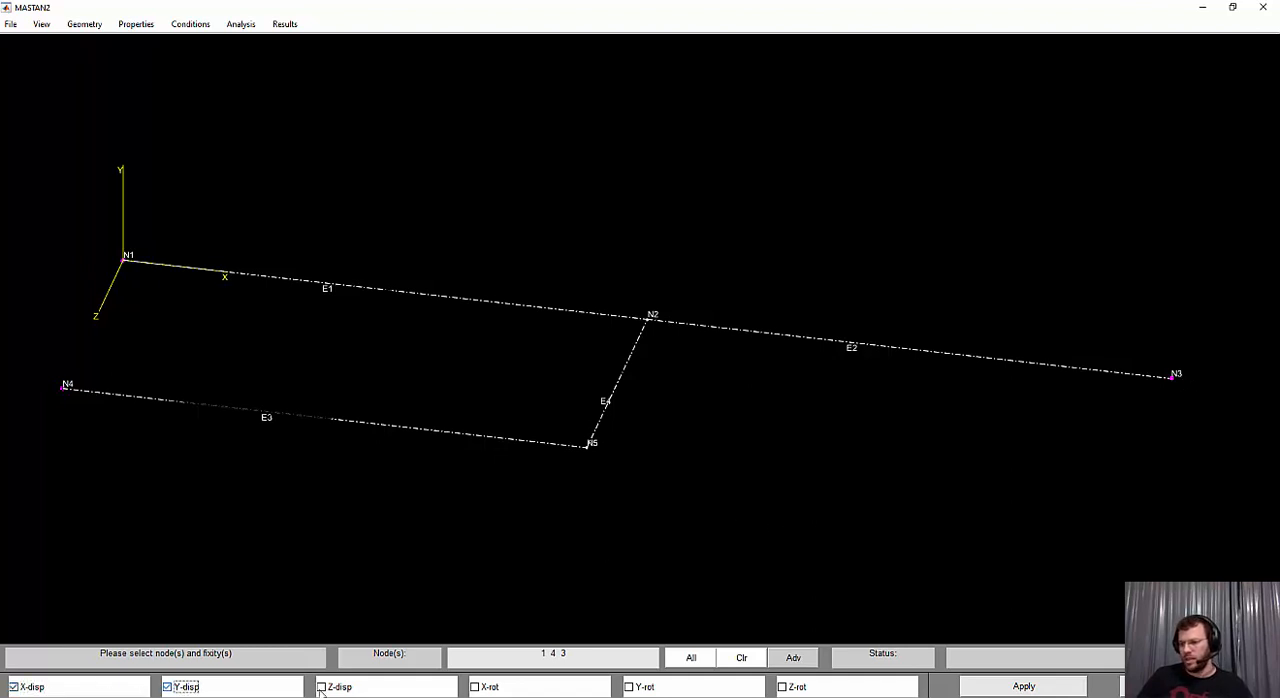
{"action": "left_click", "coordinate": [326, 689]}
{"action": "left_click", "coordinate": [1036, 686]}
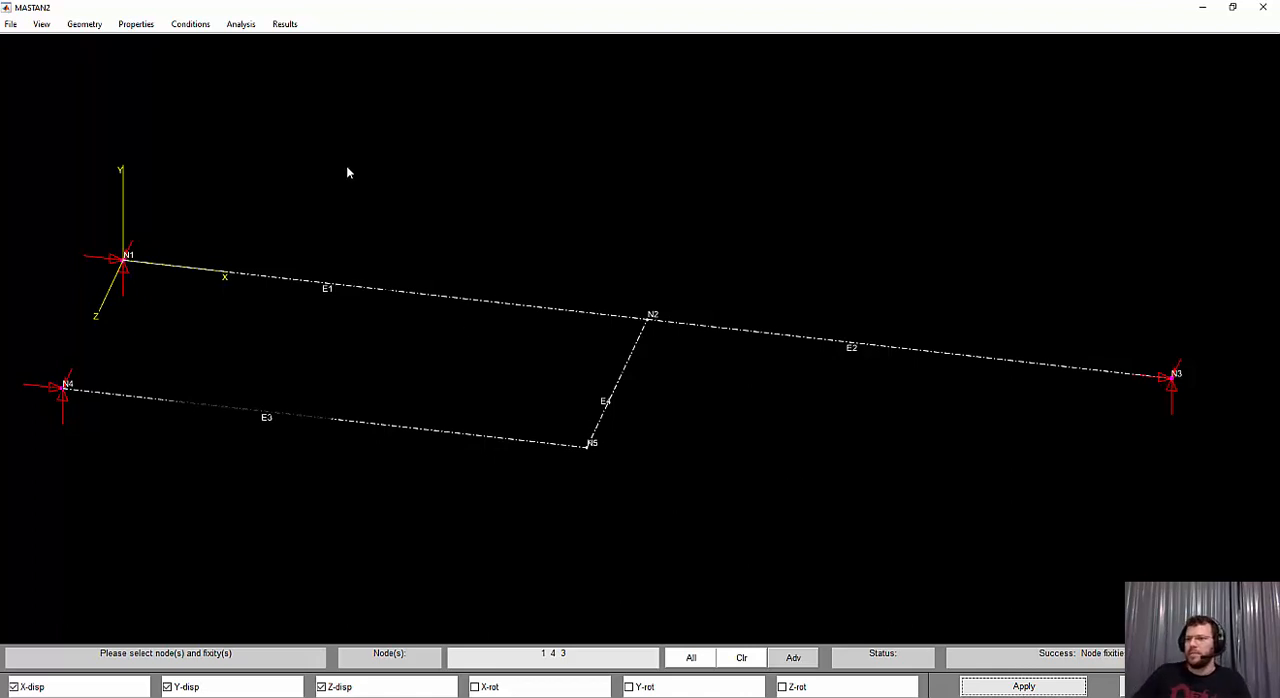
Define a section with Area, Izz, Iyy, J and Cw all set to 1
{"action": "left_click", "coordinate": [188, 24]}
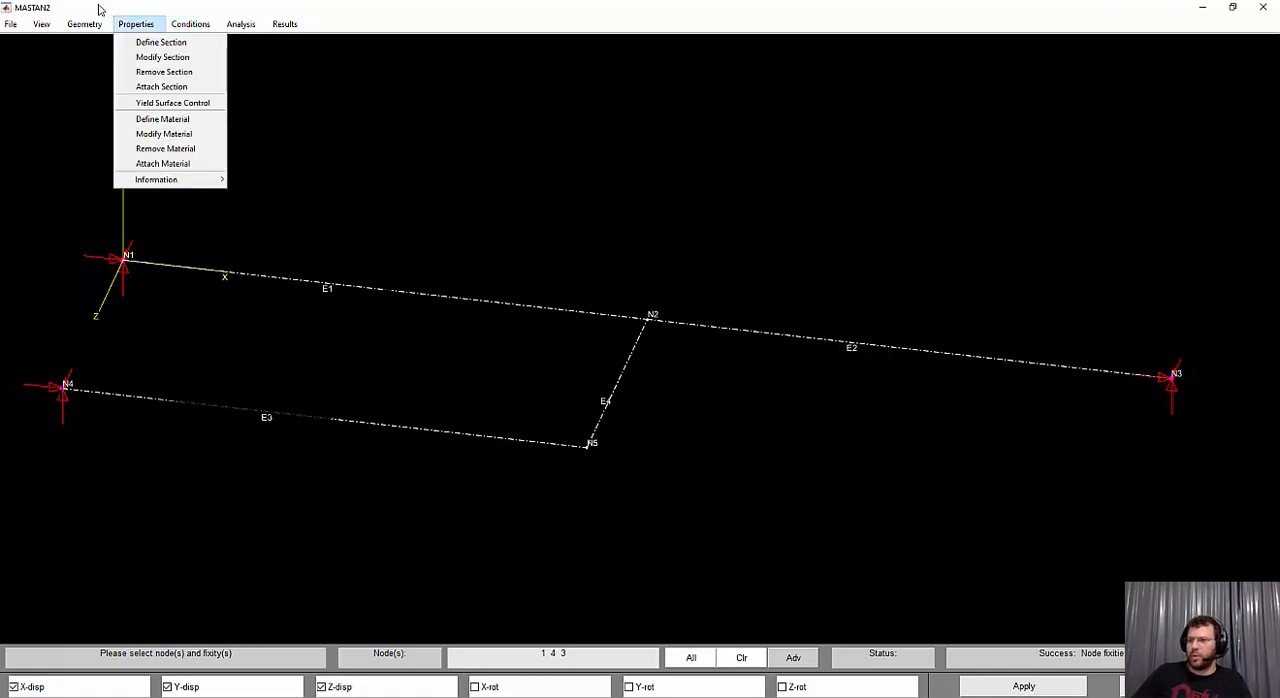
{"action": "mouse_move", "coordinate": [136, 24]}
{"action": "left_click", "coordinate": [152, 44]}
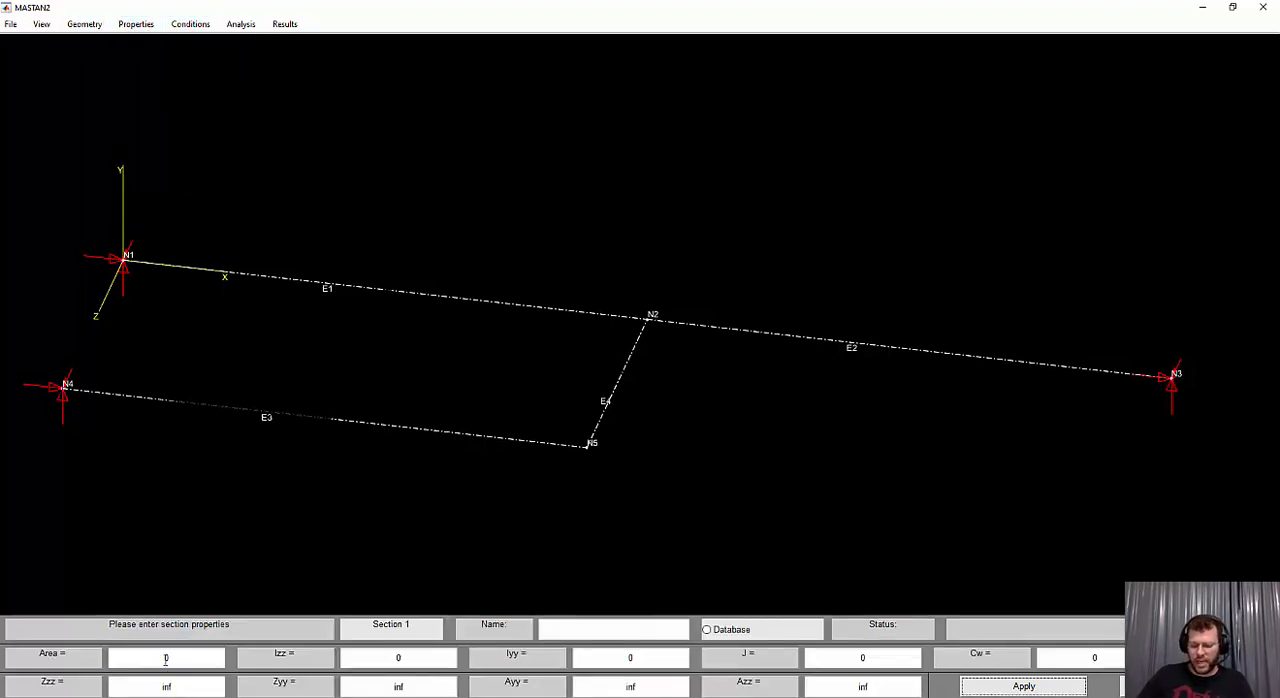
{"action": "left_click_drag", "start_coordinate": [176, 657], "coordinate": [150, 654]}
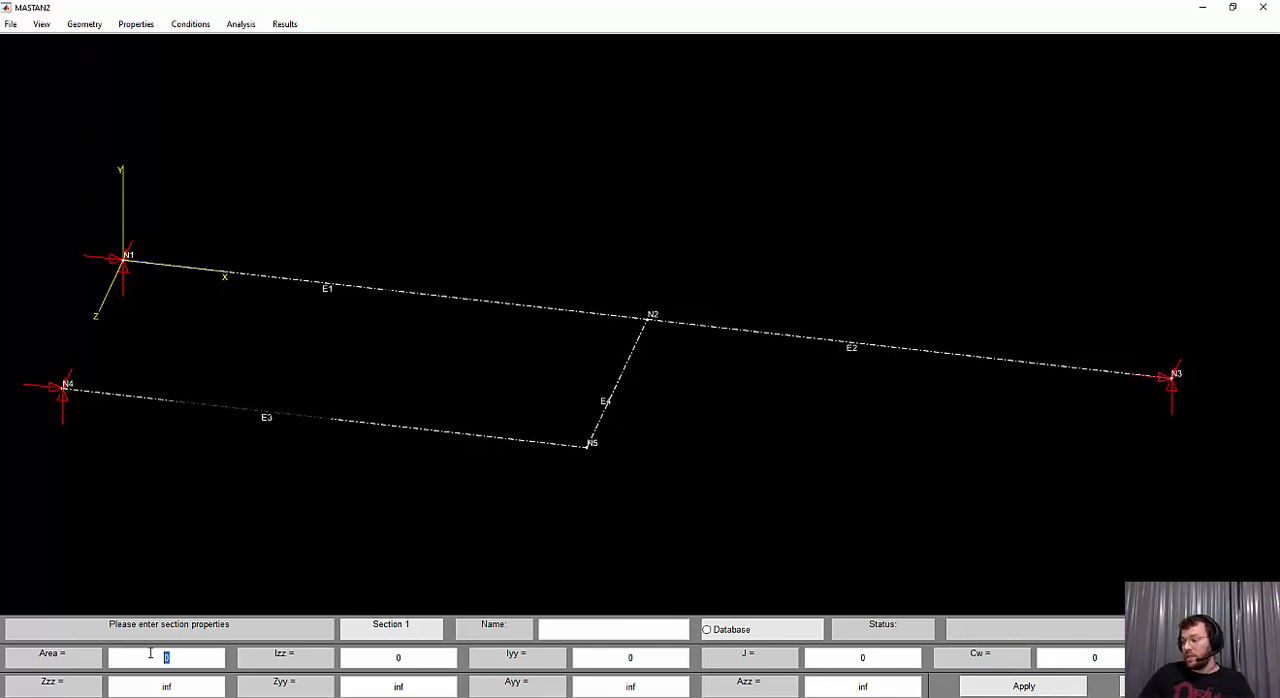
{"action": "type", "text": "1"}
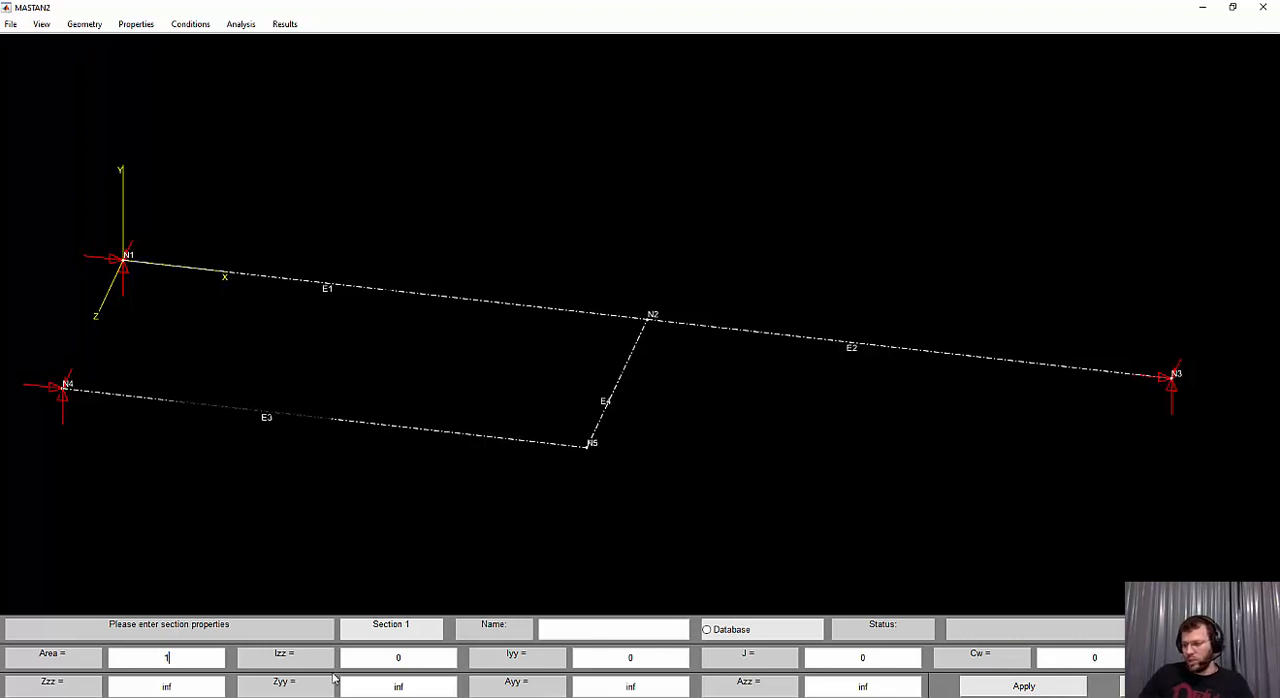
{"action": "left_click", "coordinate": [398, 657]}
{"action": "type", "text": "1"}
{"action": "left_click", "coordinate": [630, 656]}
{"action": "type", "text": "1"}
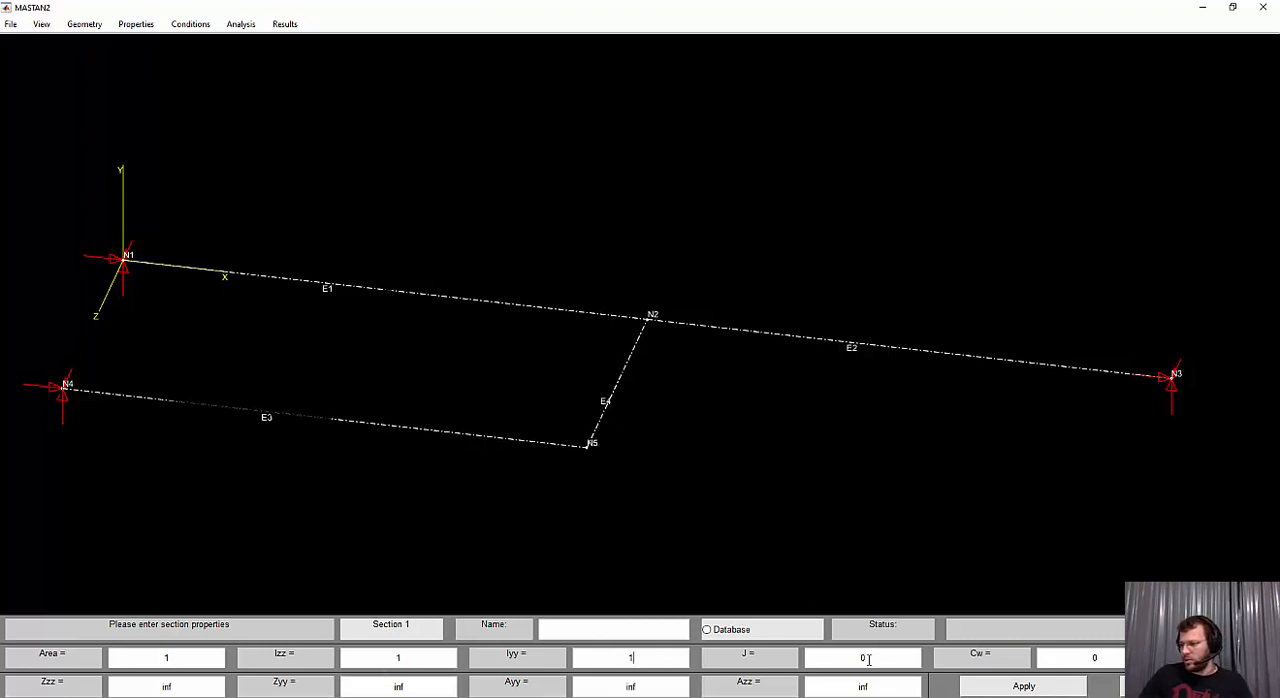
{"action": "left_click", "coordinate": [862, 657]}
{"action": "type", "text": "1"}
{"action": "double_click", "coordinate": [1110, 658]}
{"action": "type", "text": "1"}
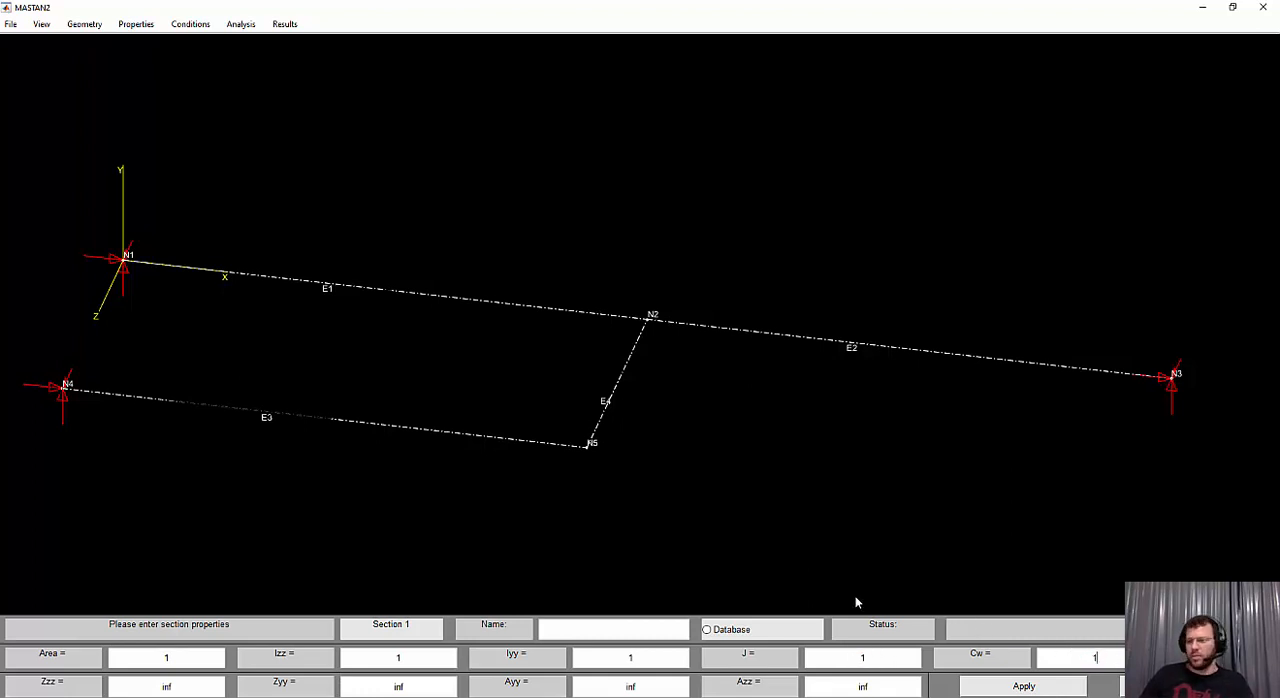
{"action": "left_click", "coordinate": [1022, 689]}
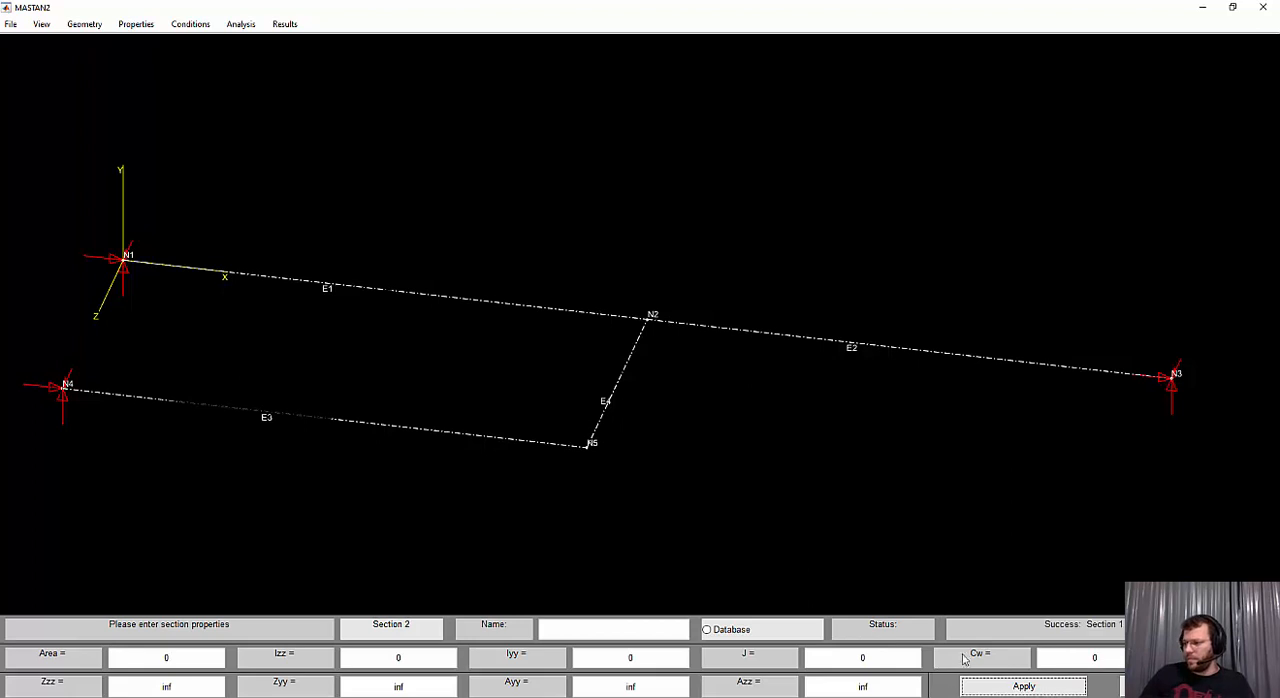
Attach Section 1 to all elements of the grid
{"action": "left_click", "coordinate": [131, 27]}
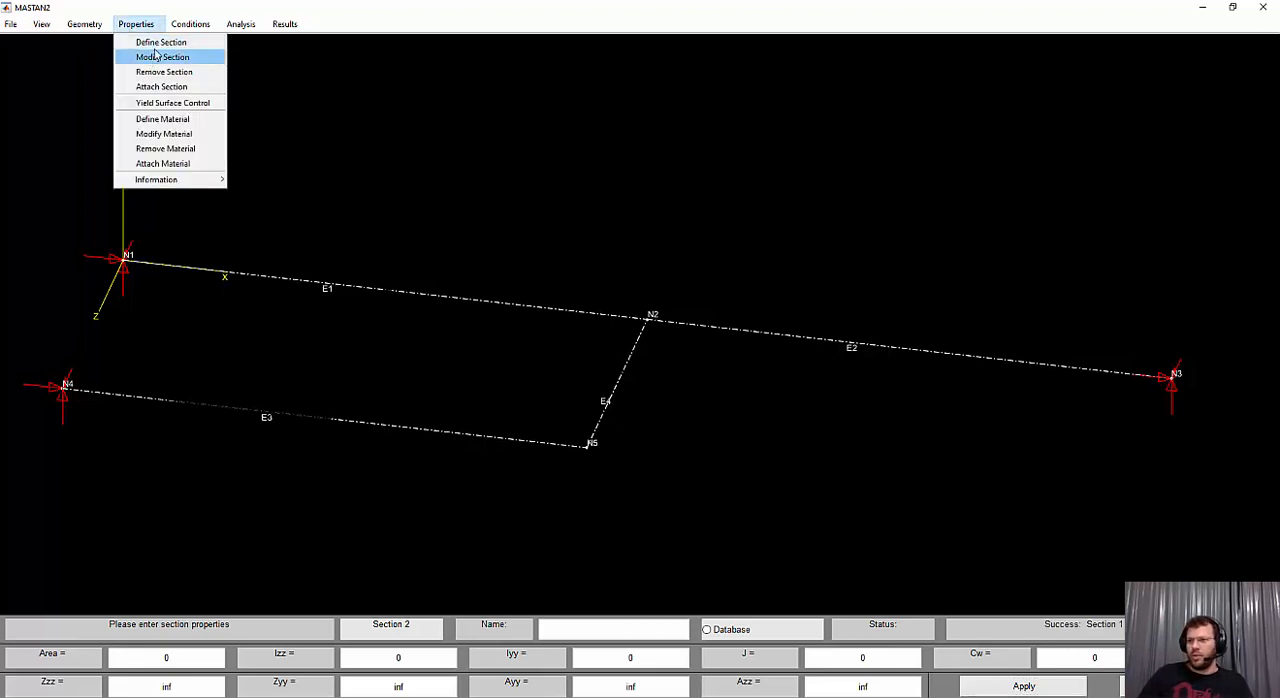
{"action": "left_click", "coordinate": [160, 88]}
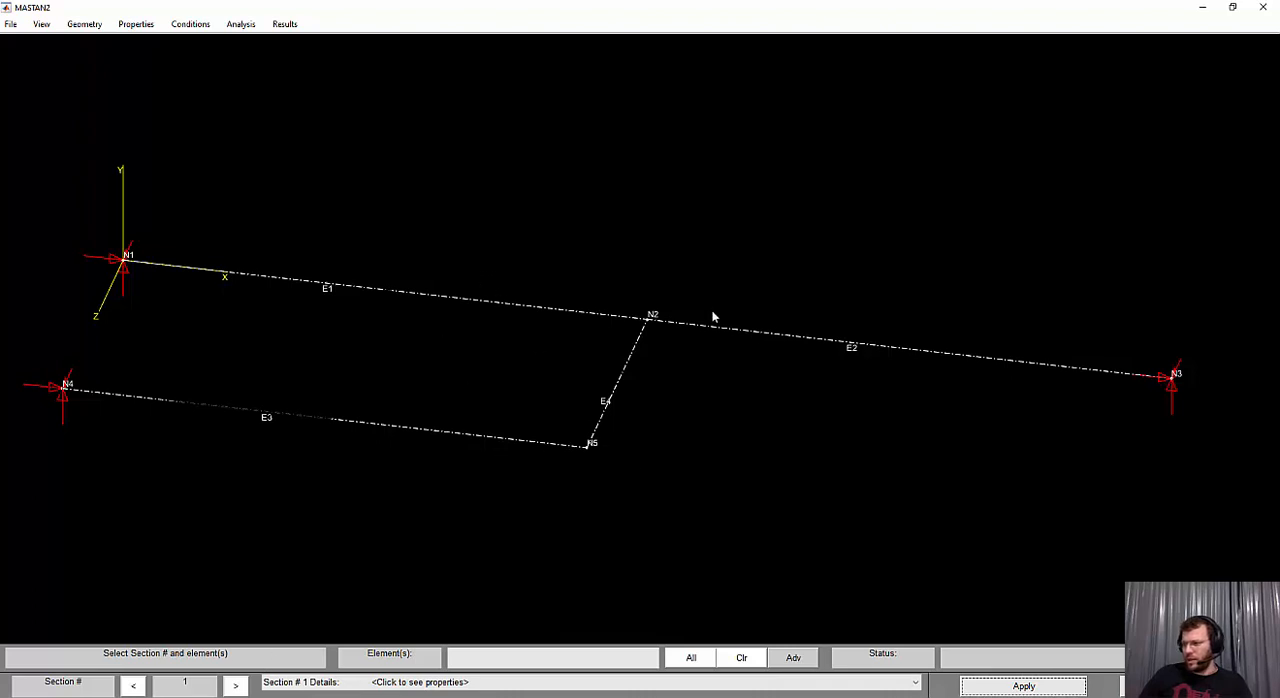
{"action": "left_click", "coordinate": [693, 658]}
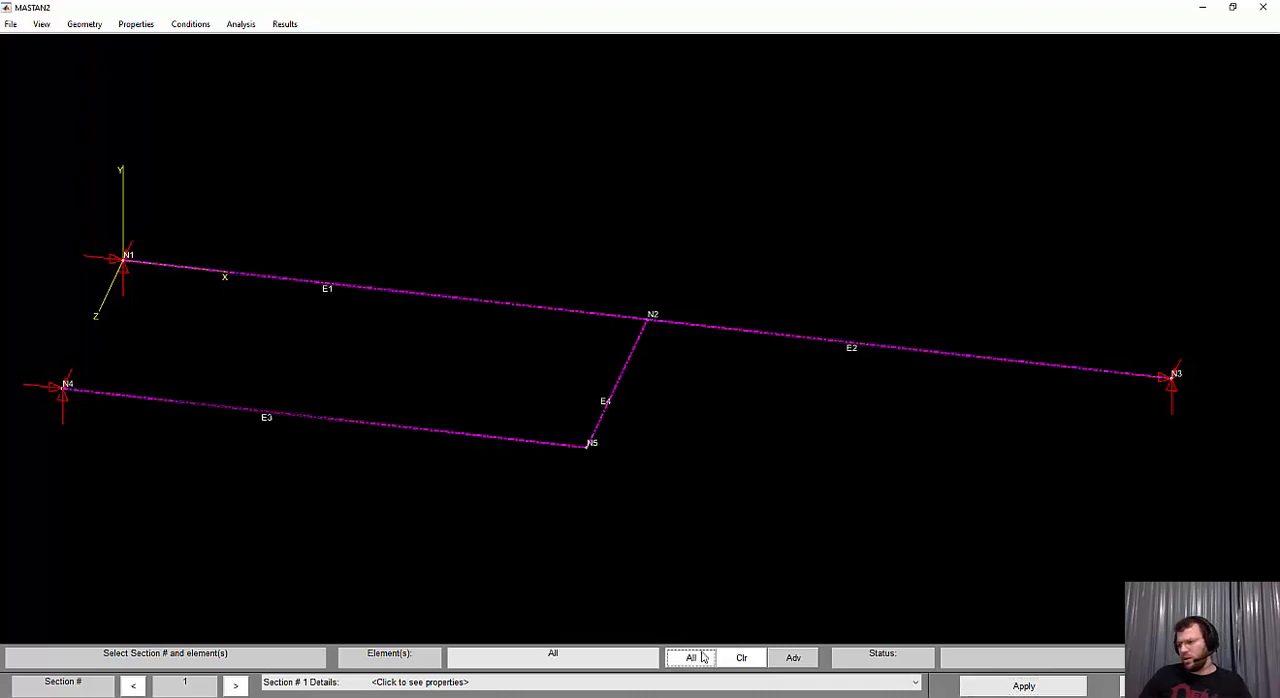
{"action": "left_click", "coordinate": [1022, 682]}
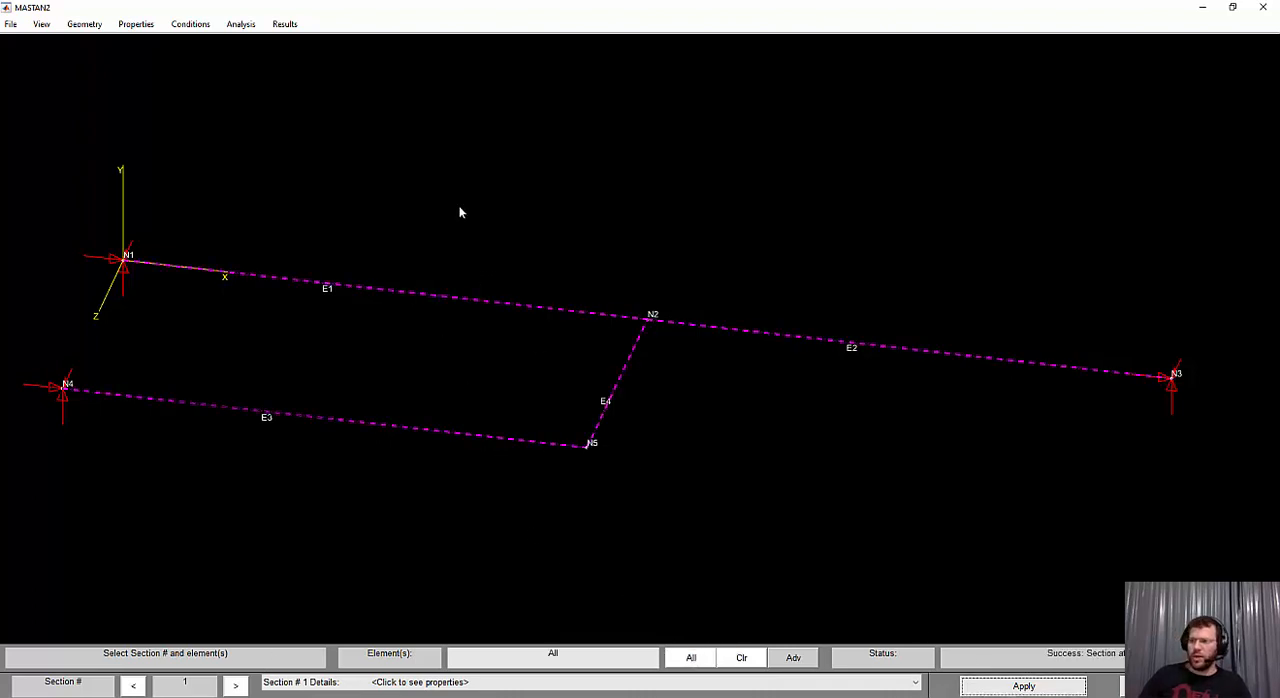
Define a material with elastic modulus E set to 1, keeping the other default properties
{"action": "left_click", "coordinate": [142, 24]}
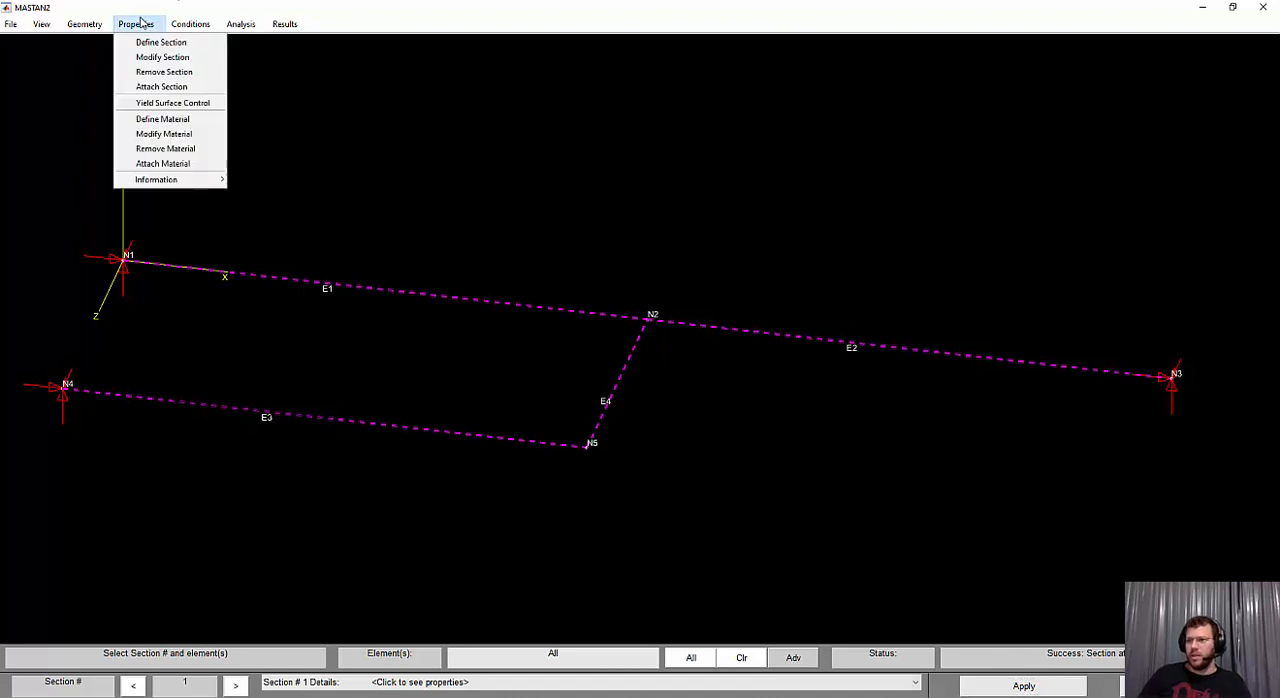
{"action": "left_click", "coordinate": [177, 122]}
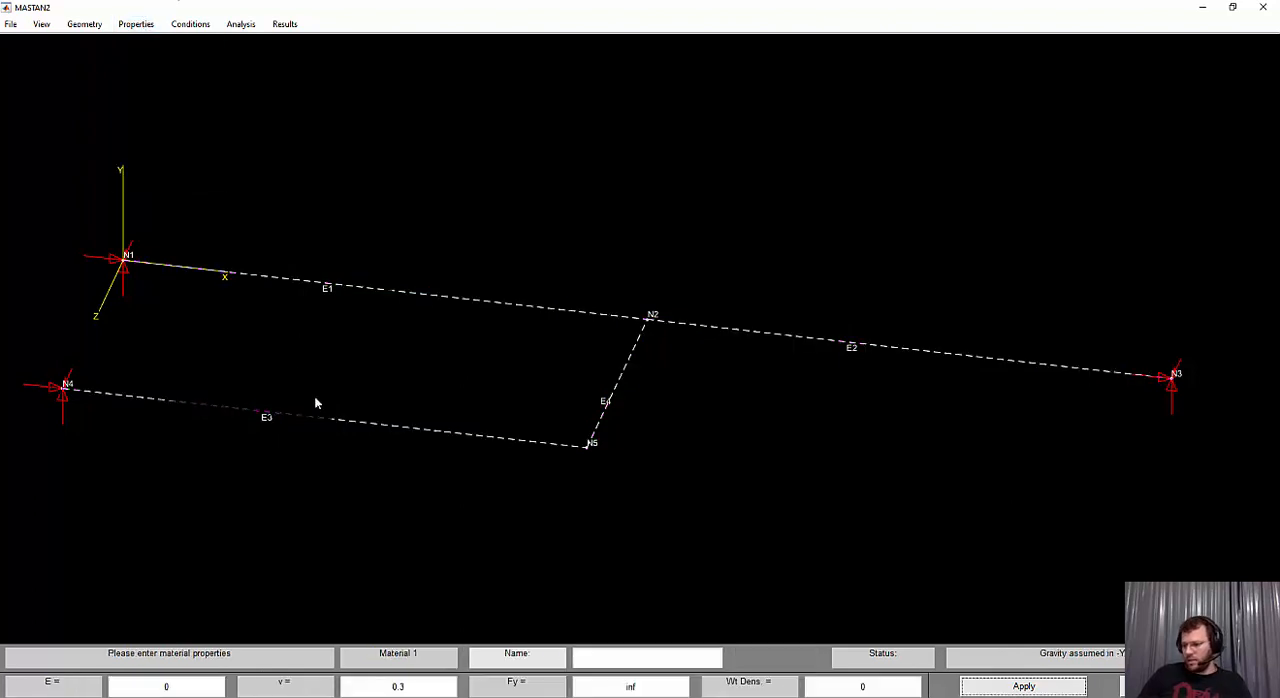
{"action": "left_click", "coordinate": [189, 678]}
{"action": "key", "text": "BackSpace"}
{"action": "type", "text": "1"}
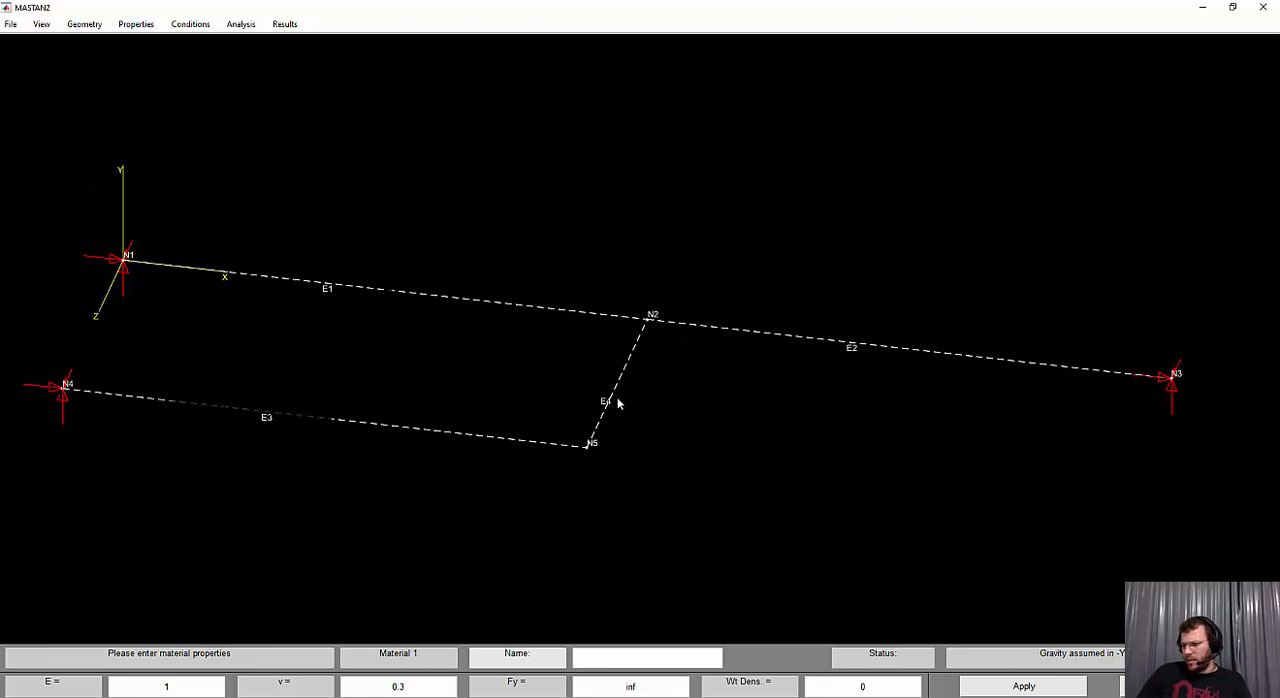
{"action": "left_click", "coordinate": [1080, 692]}
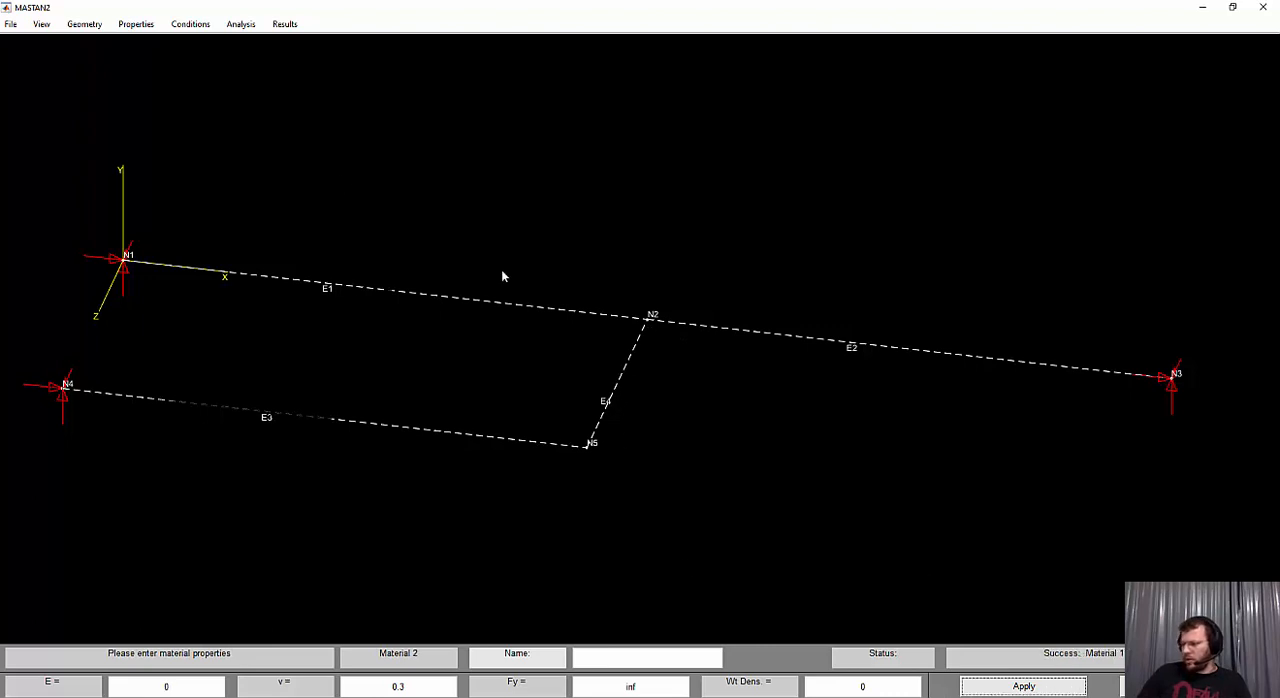
Attach Material 1 to elements E1, E2, E4 and E3
{"action": "left_click", "coordinate": [136, 24]}
{"action": "left_click", "coordinate": [162, 163]}
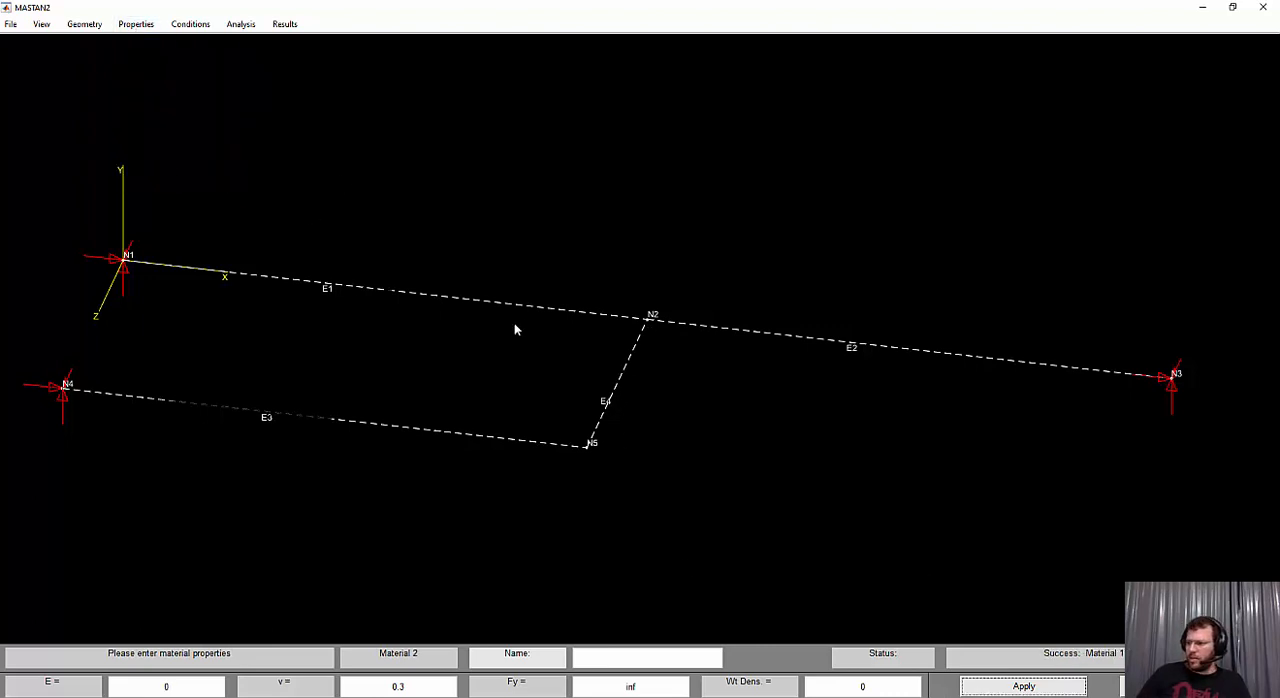
{"action": "left_click", "coordinate": [566, 314]}
{"action": "left_click", "coordinate": [677, 330]}
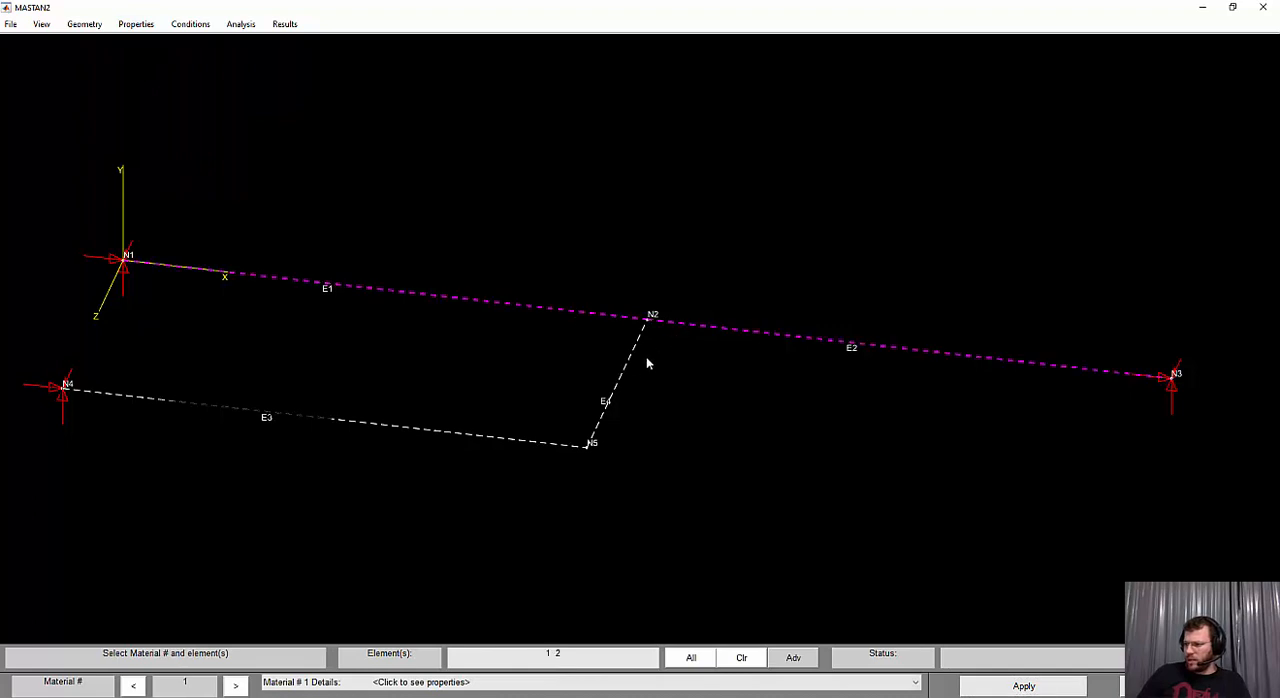
{"action": "left_click", "coordinate": [620, 382]}
{"action": "left_click", "coordinate": [551, 446]}
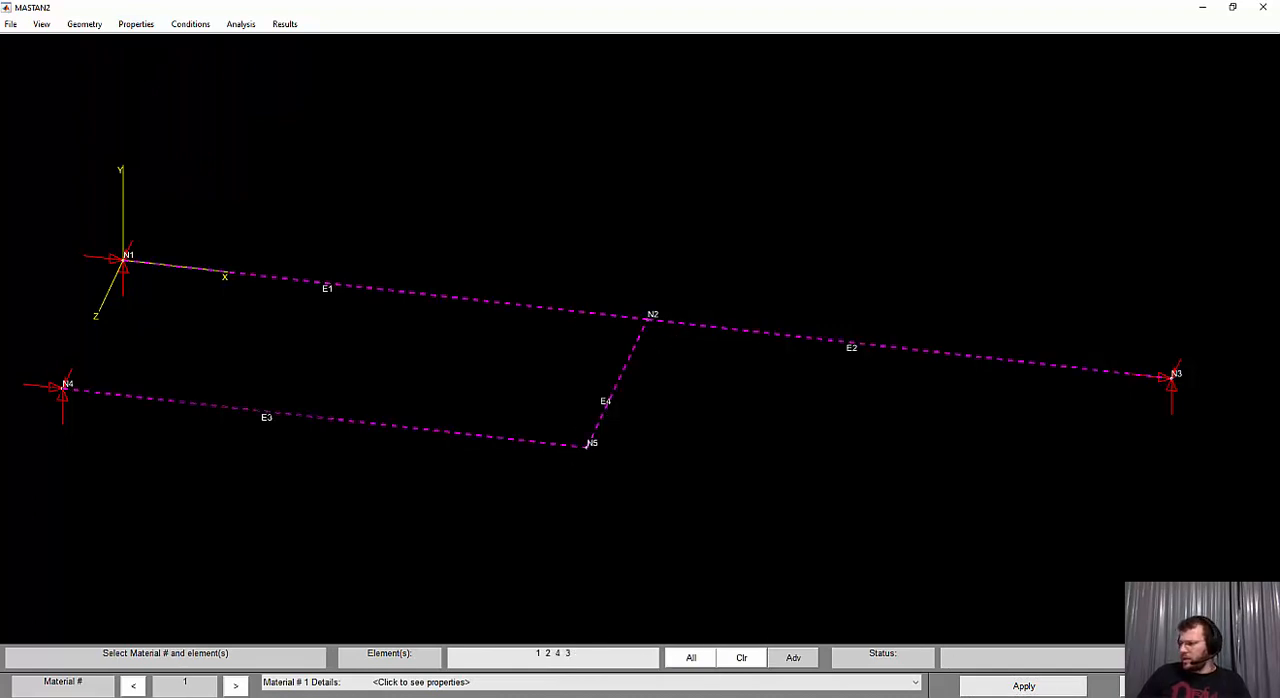
{"action": "left_click", "coordinate": [1010, 687]}
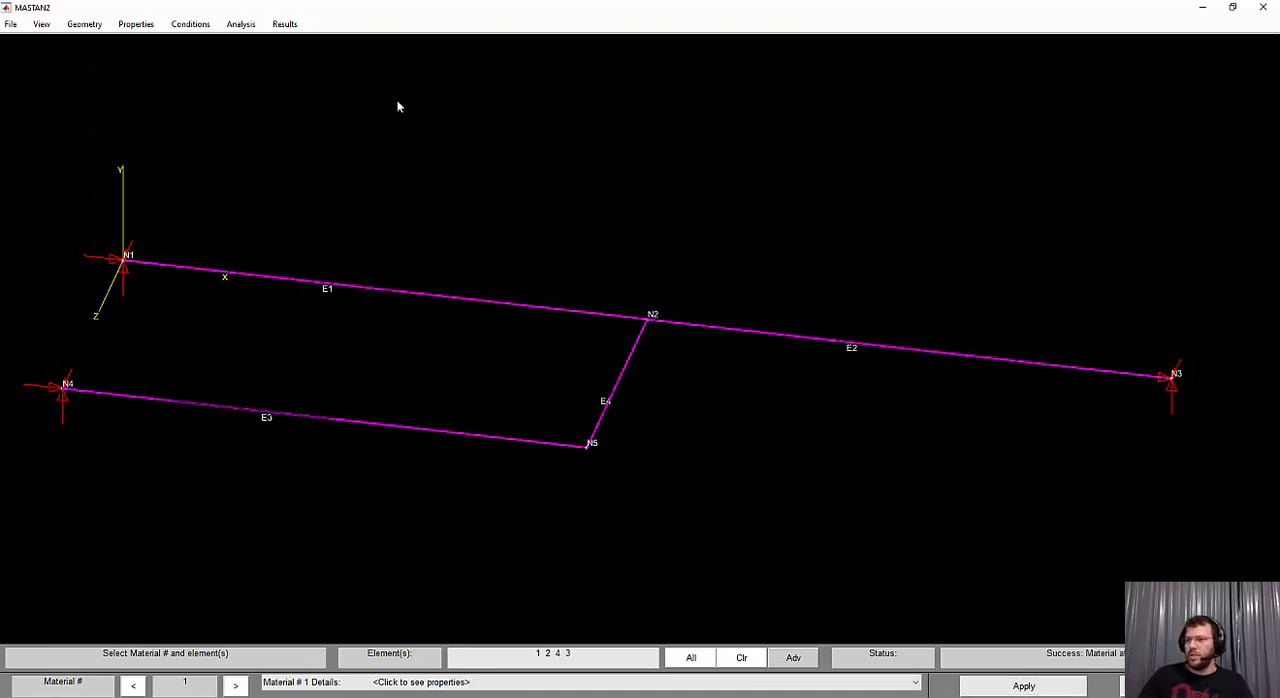
Check the distributed load in the exercise PDF, return to MASTAN2 and apply a uniform load Wy of -10 to element E1
{"action": "key", "text": "alt+Tab"}
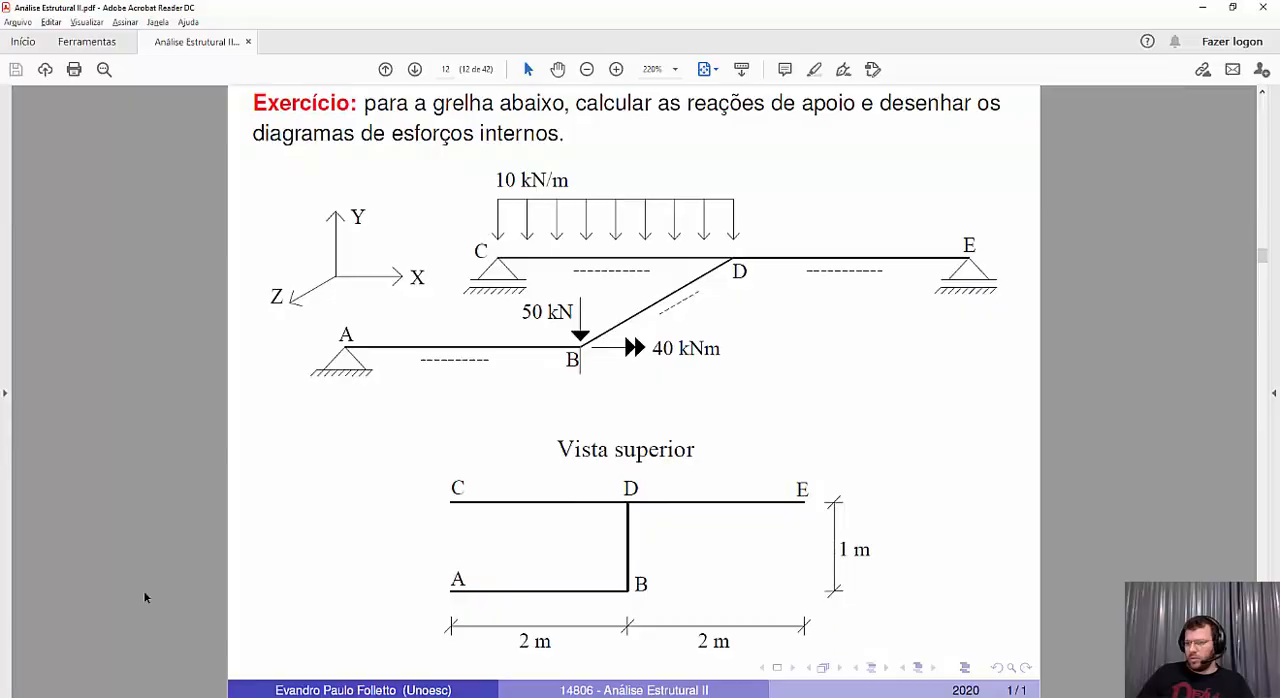
{"action": "left_click", "coordinate": [1202, 7]}
{"action": "left_click", "coordinate": [190, 24]}
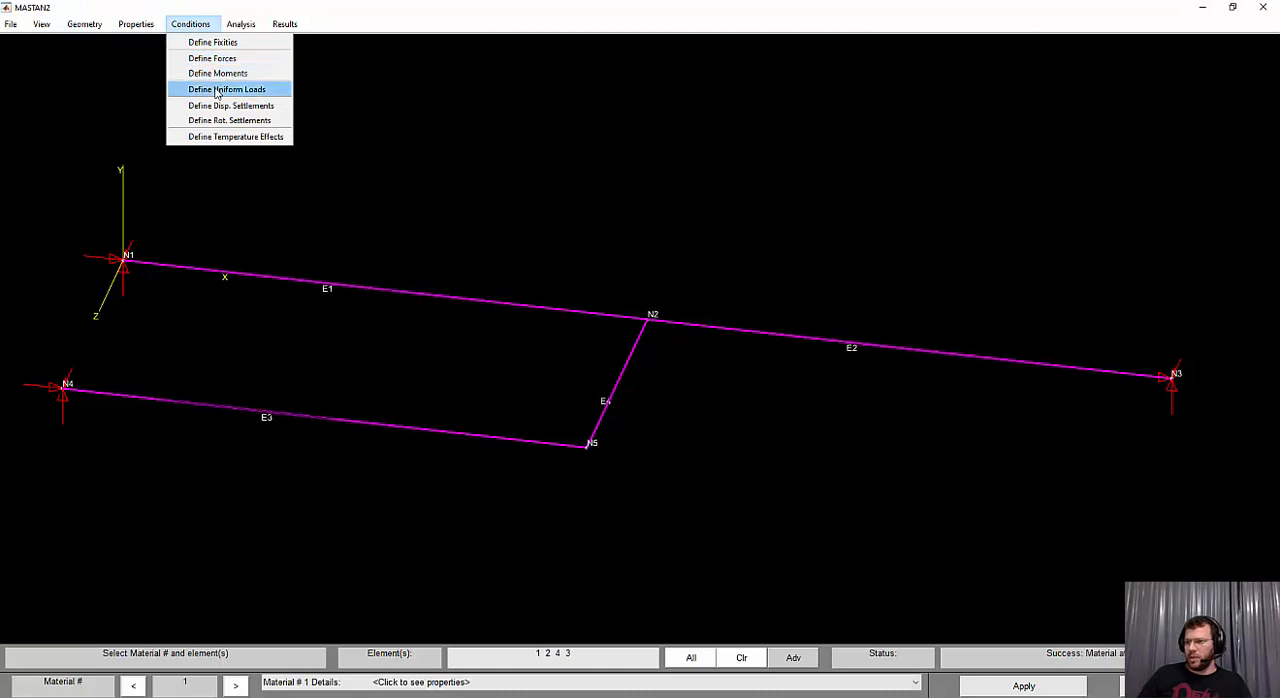
{"action": "left_click", "coordinate": [268, 96]}
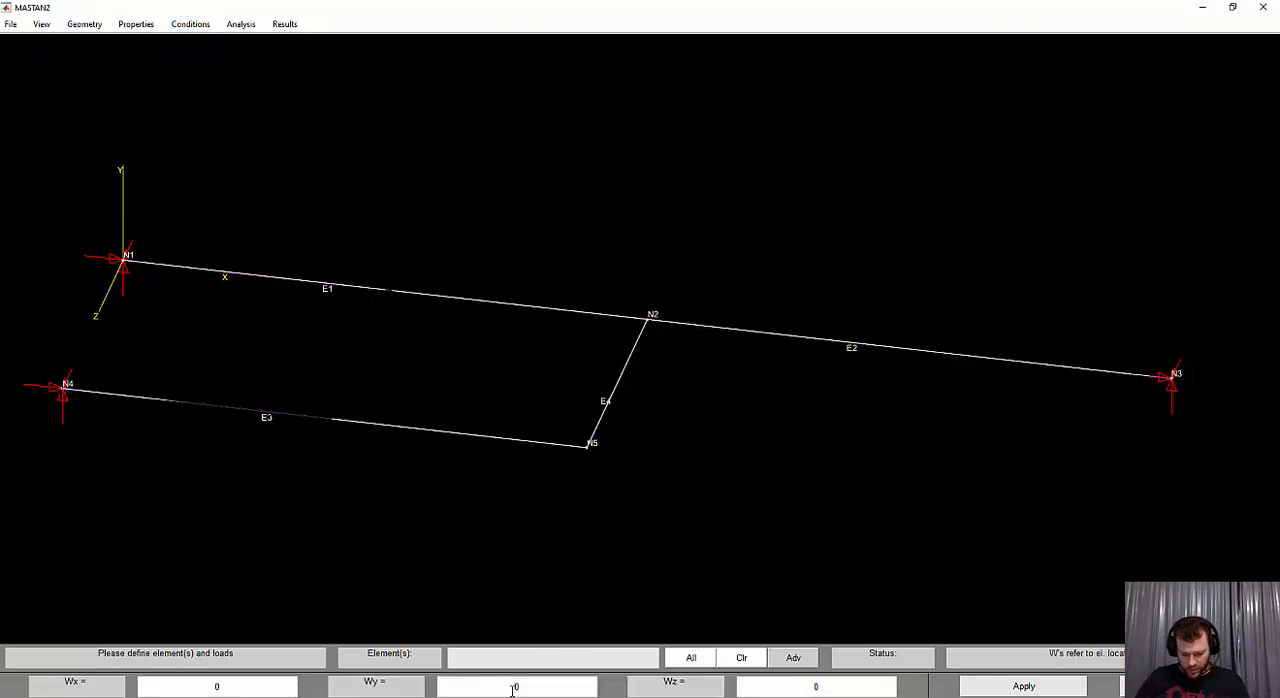
{"action": "type", "text": "-1"}
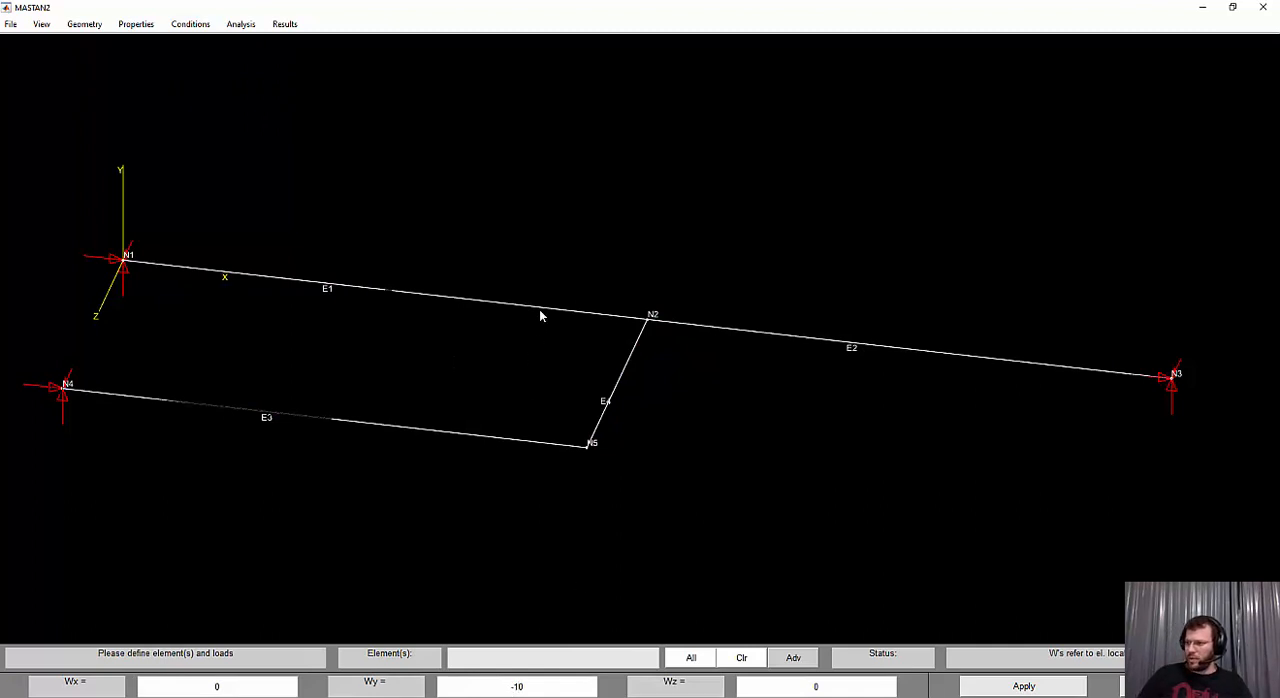
{"action": "left_click", "coordinate": [589, 320]}
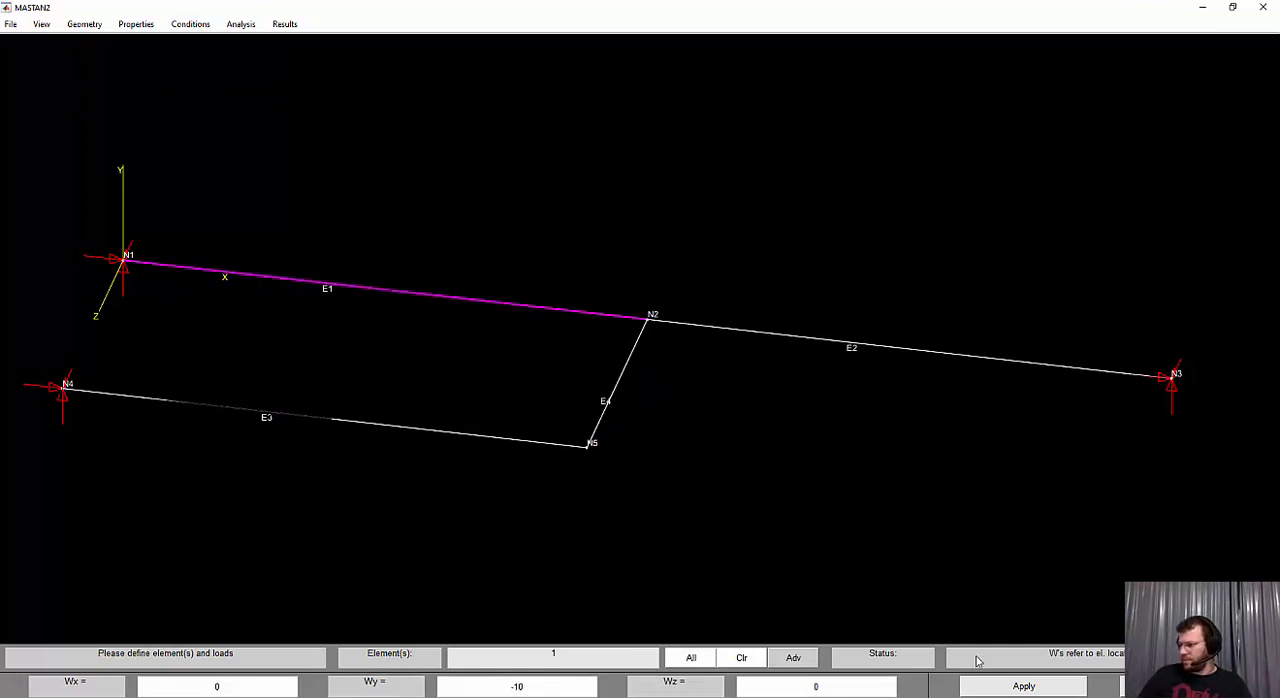
{"action": "left_click", "coordinate": [1000, 690]}
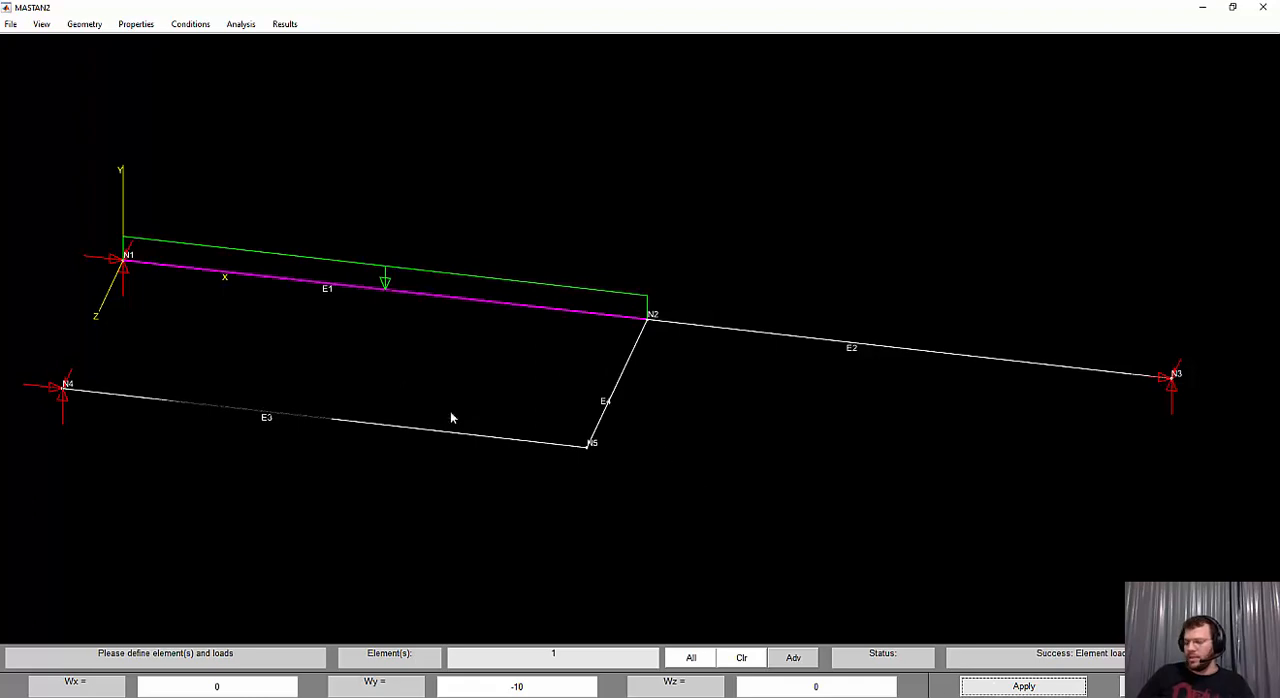
Check the force at point B in the exercise PDF, return to MASTAN2 and apply a nodal force PY of -50 at node N5
{"action": "key", "text": "alt+Tab"}
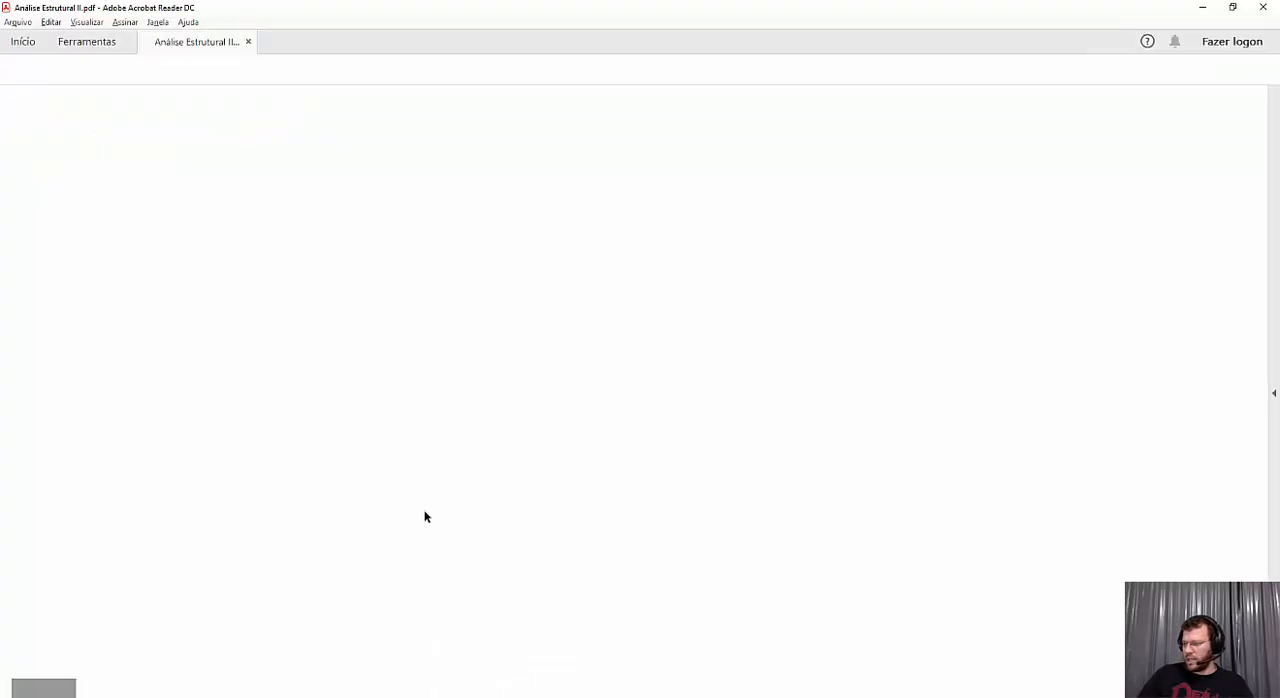
{"action": "left_click_drag", "start_coordinate": [562, 347], "coordinate": [583, 355]}
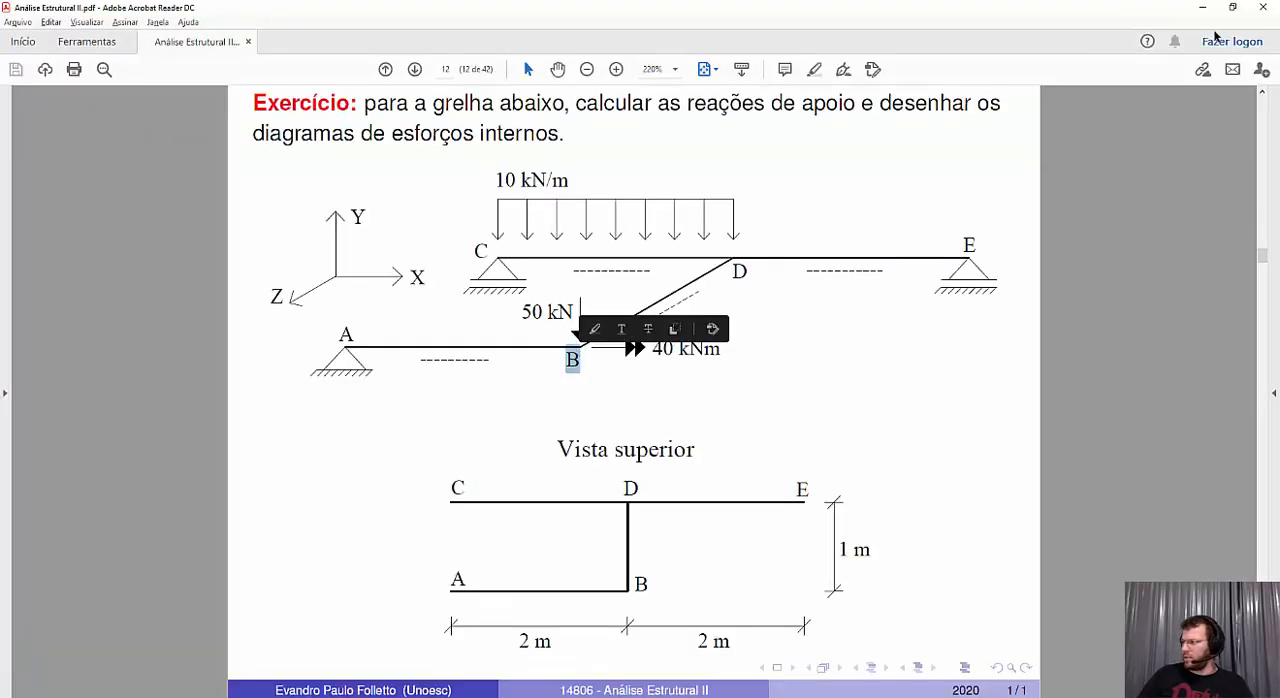
{"action": "key", "text": "alt+Tab"}
{"action": "left_click", "coordinate": [190, 24]}
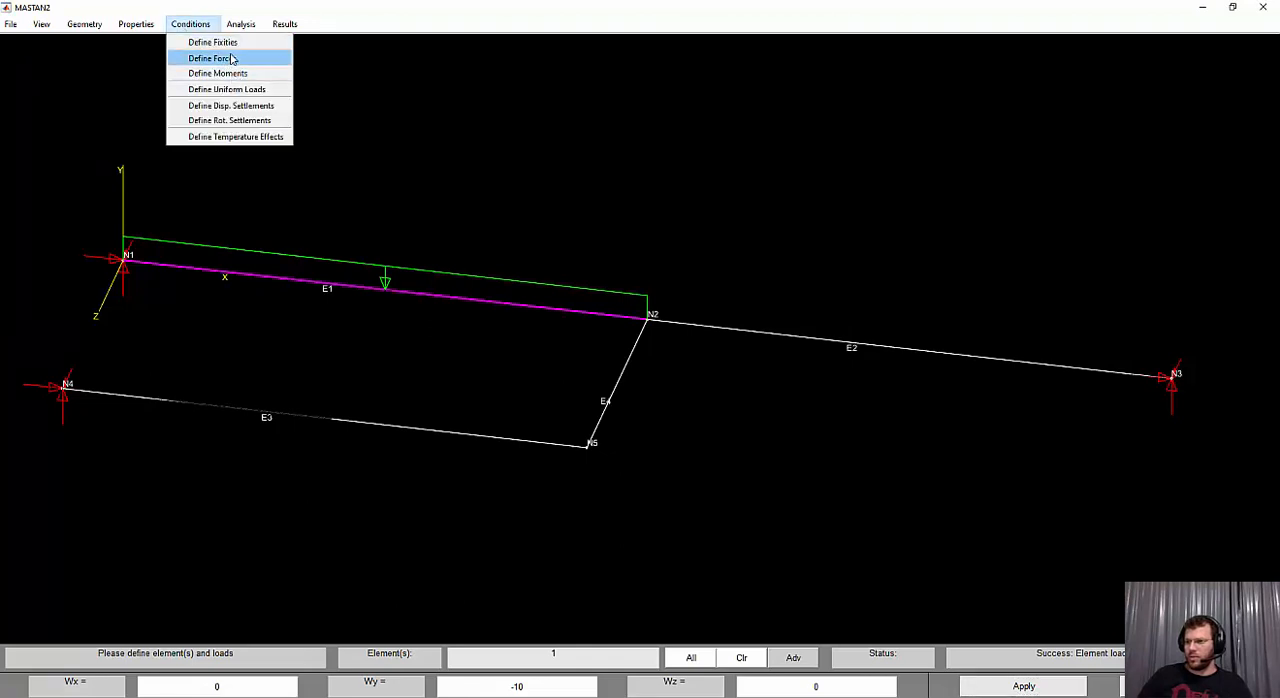
{"action": "left_click", "coordinate": [217, 61]}
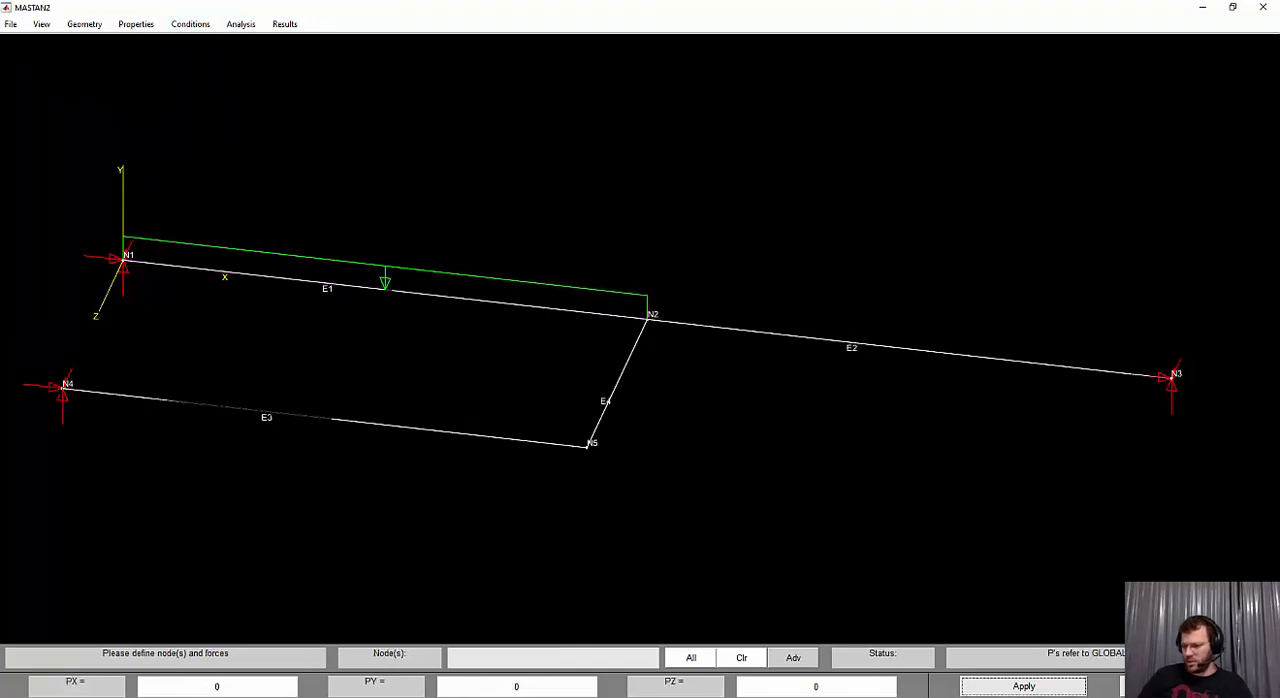
{"action": "left_click", "coordinate": [491, 686]}
{"action": "type", "text": "-6"}
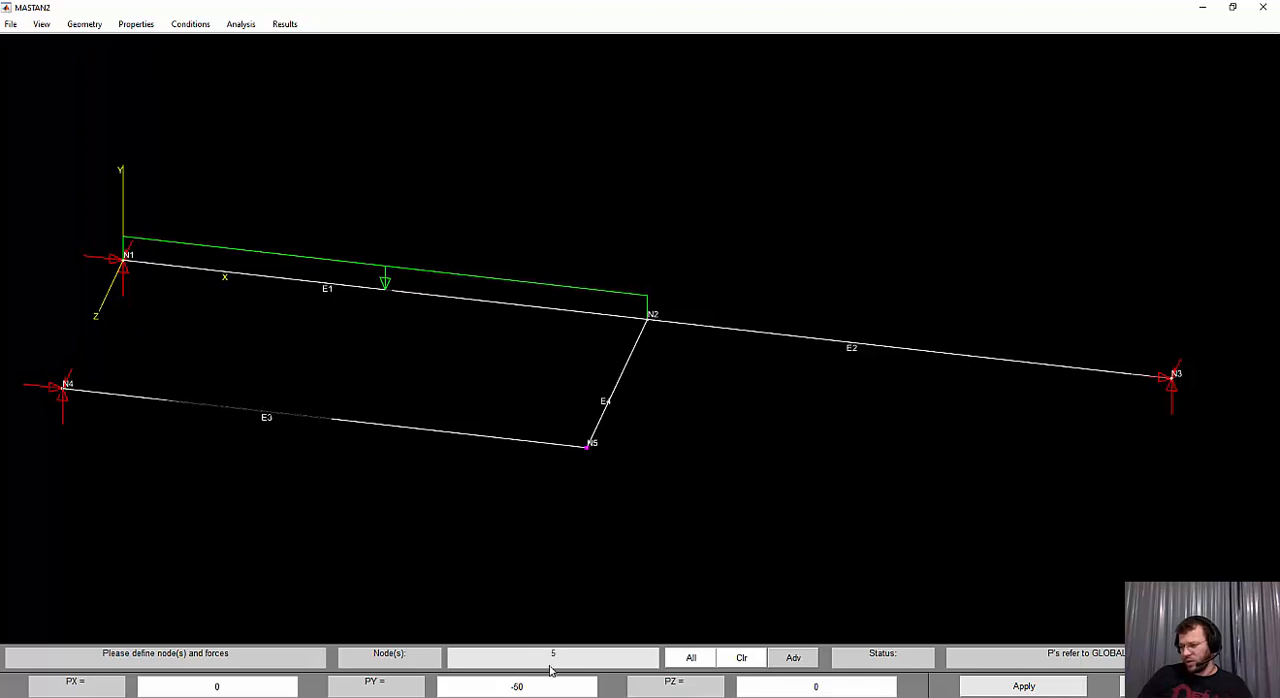
{"action": "left_click", "coordinate": [66, 388]}
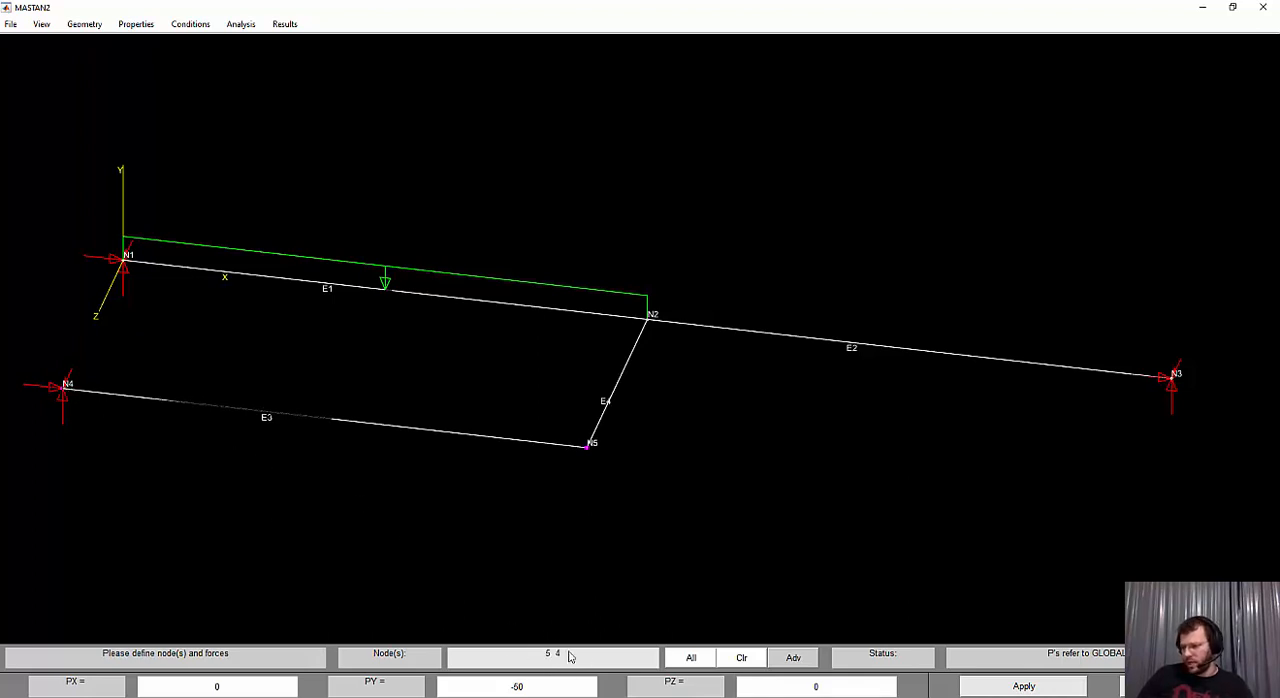
{"action": "left_click", "coordinate": [64, 390]}
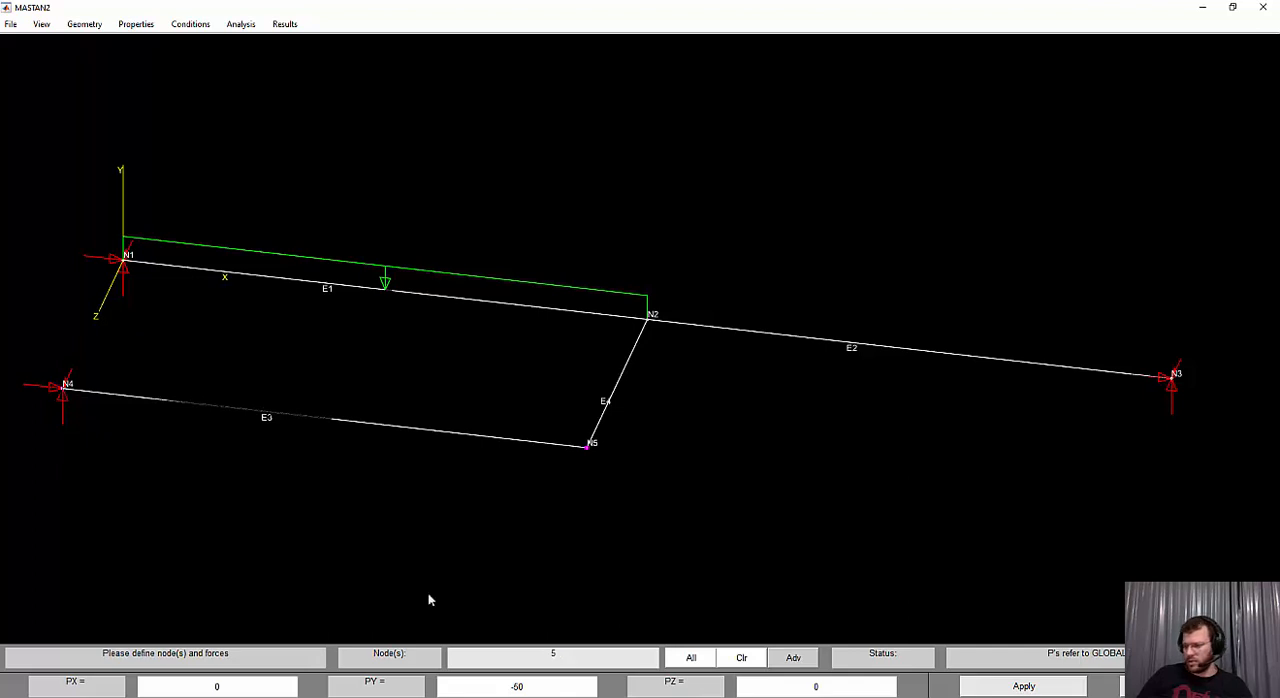
{"action": "left_click", "coordinate": [1048, 687]}
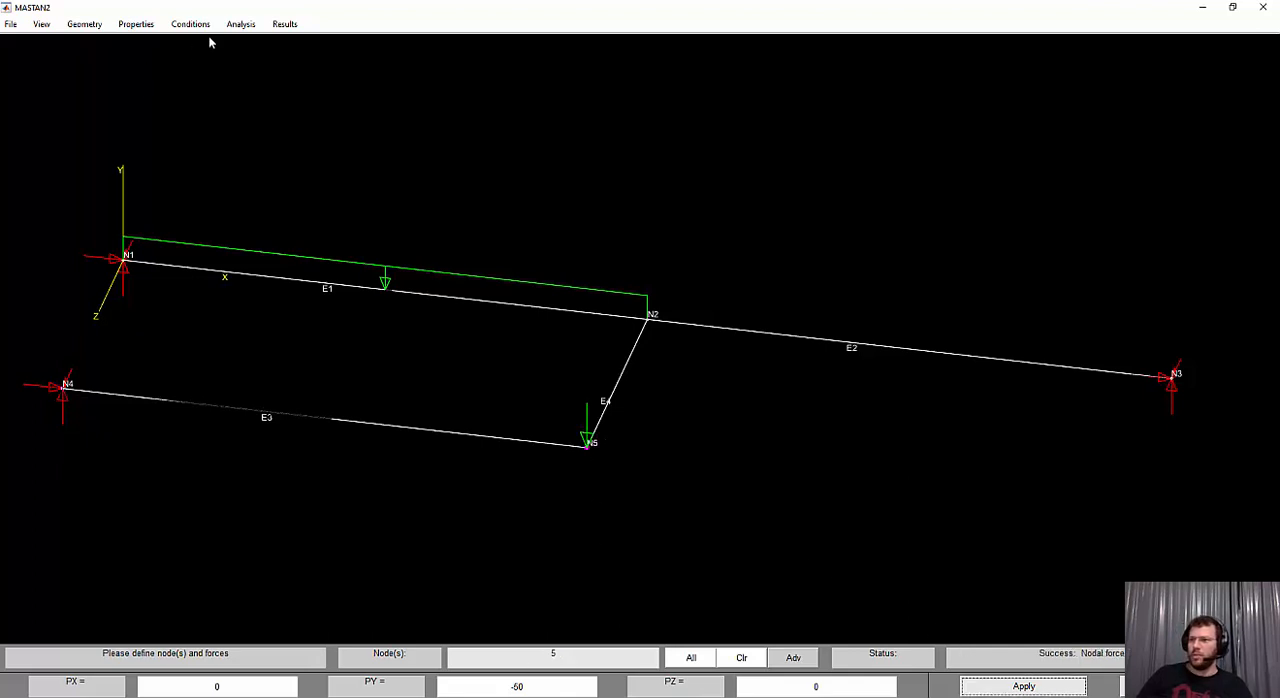
Check the moment at point B in the exercise PDF, return to MASTAN2 and apply a nodal moment MX of 40 at node N5
{"action": "key", "text": "alt+Tab"}
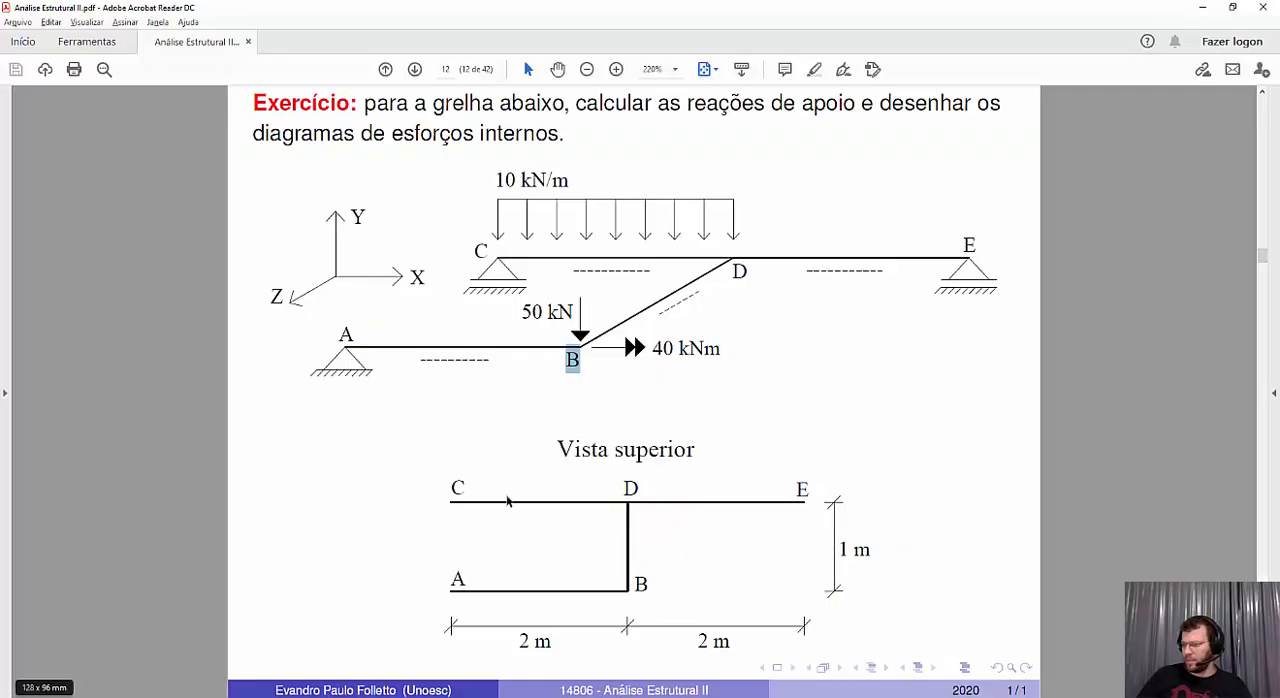
{"action": "left_click_drag", "start_coordinate": [654, 348], "coordinate": [718, 350]}
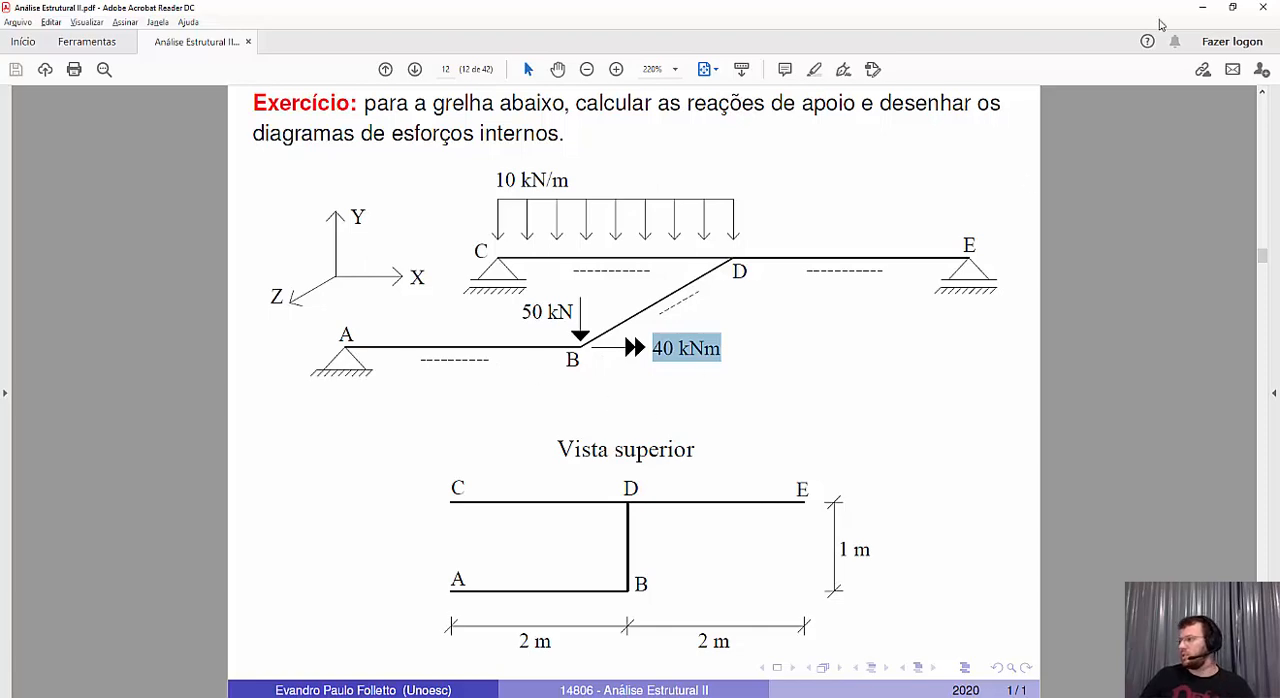
{"action": "left_click", "coordinate": [1202, 7]}
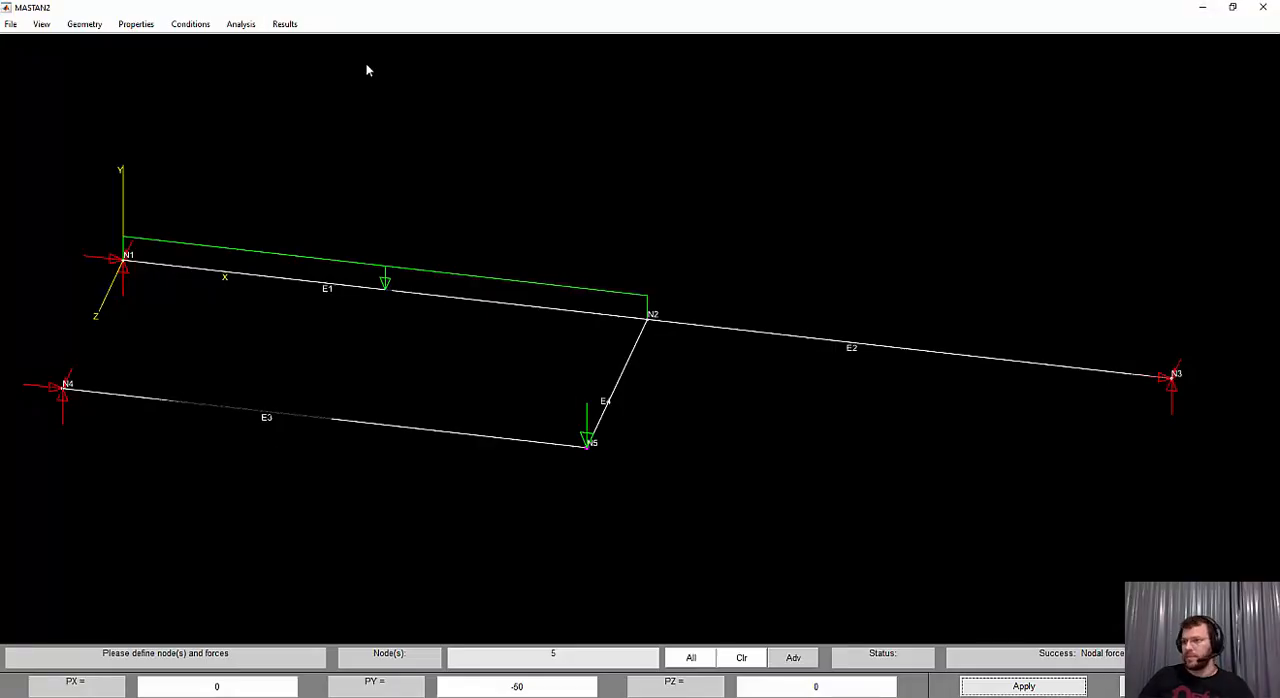
{"action": "left_click", "coordinate": [190, 24]}
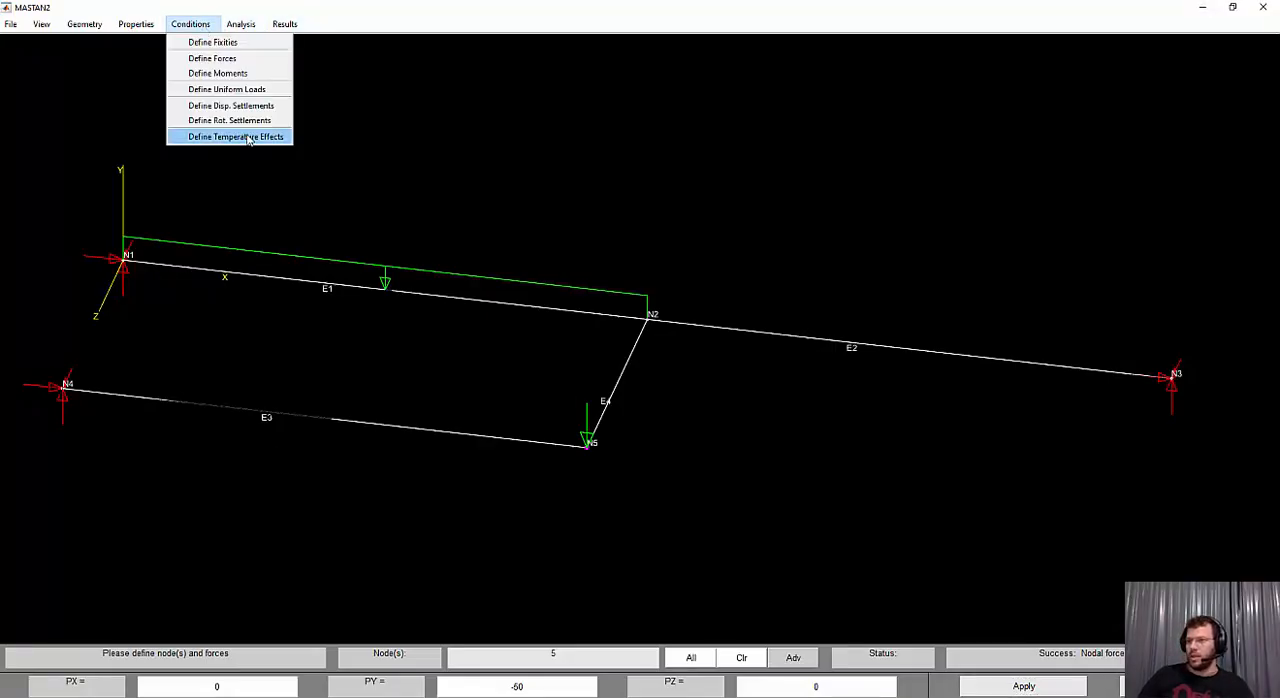
{"action": "left_click", "coordinate": [244, 74]}
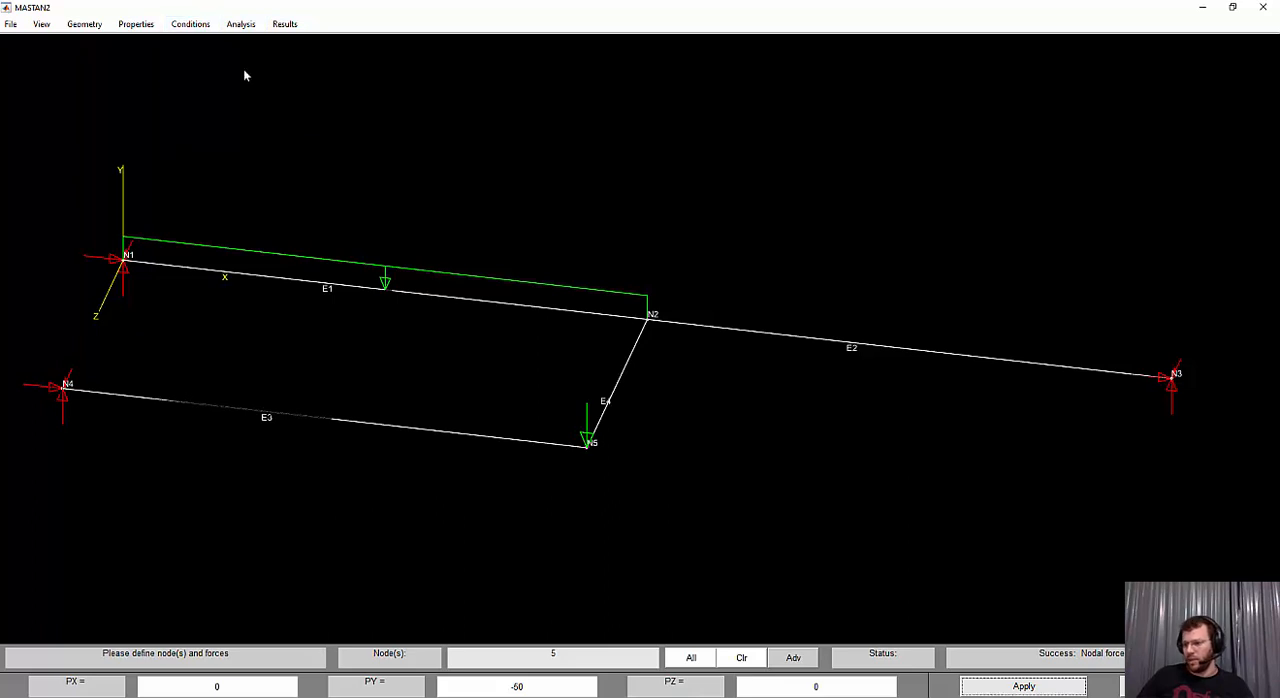
{"action": "left_click", "coordinate": [193, 685]}
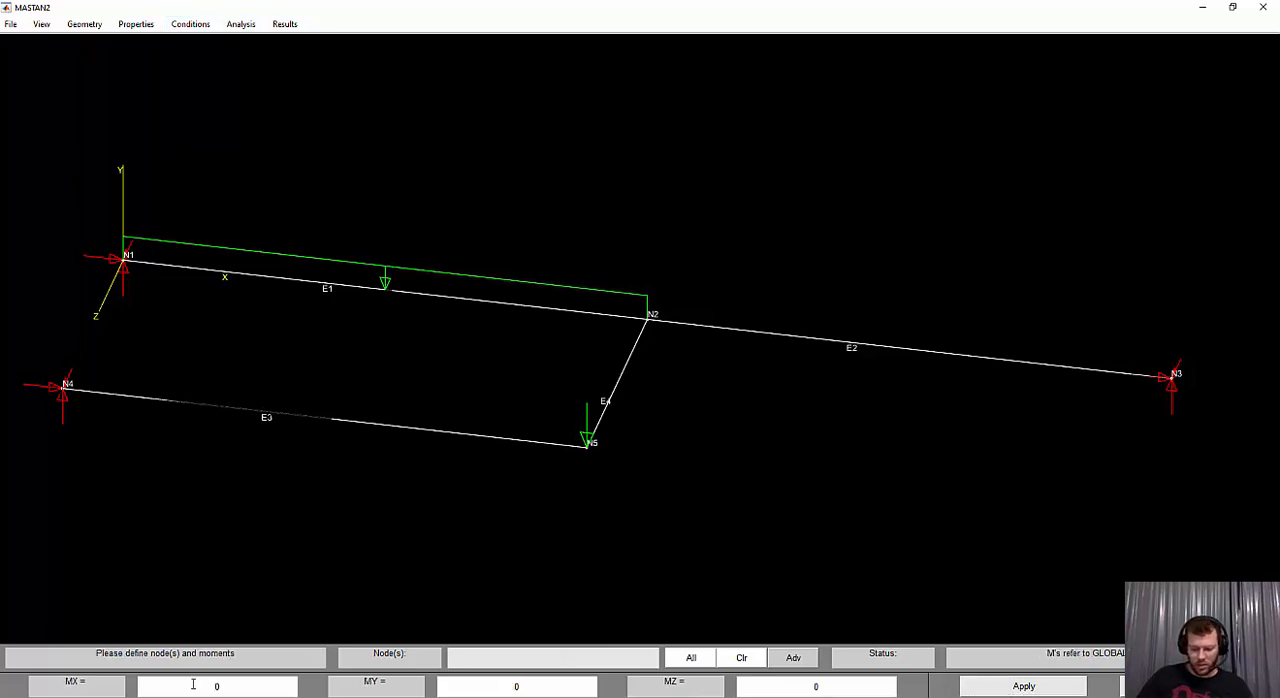
{"action": "type", "text": "4"}
{"action": "left_click", "coordinate": [585, 457]}
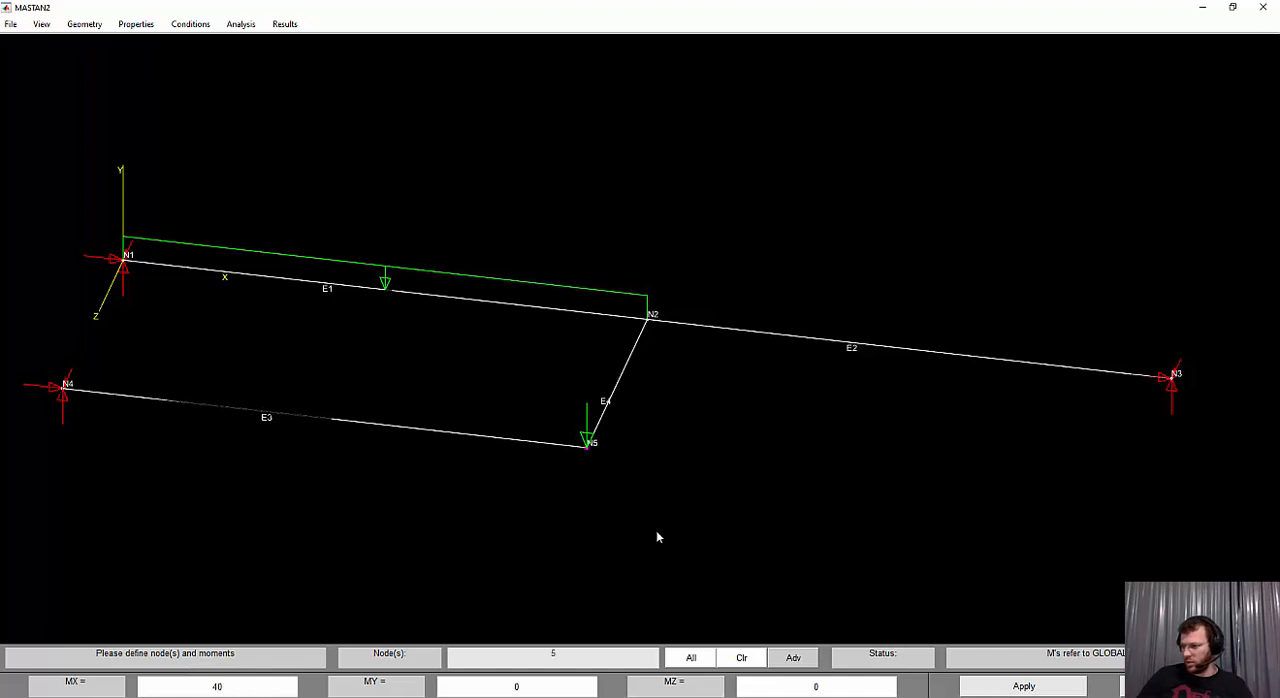
{"action": "left_click", "coordinate": [988, 687]}
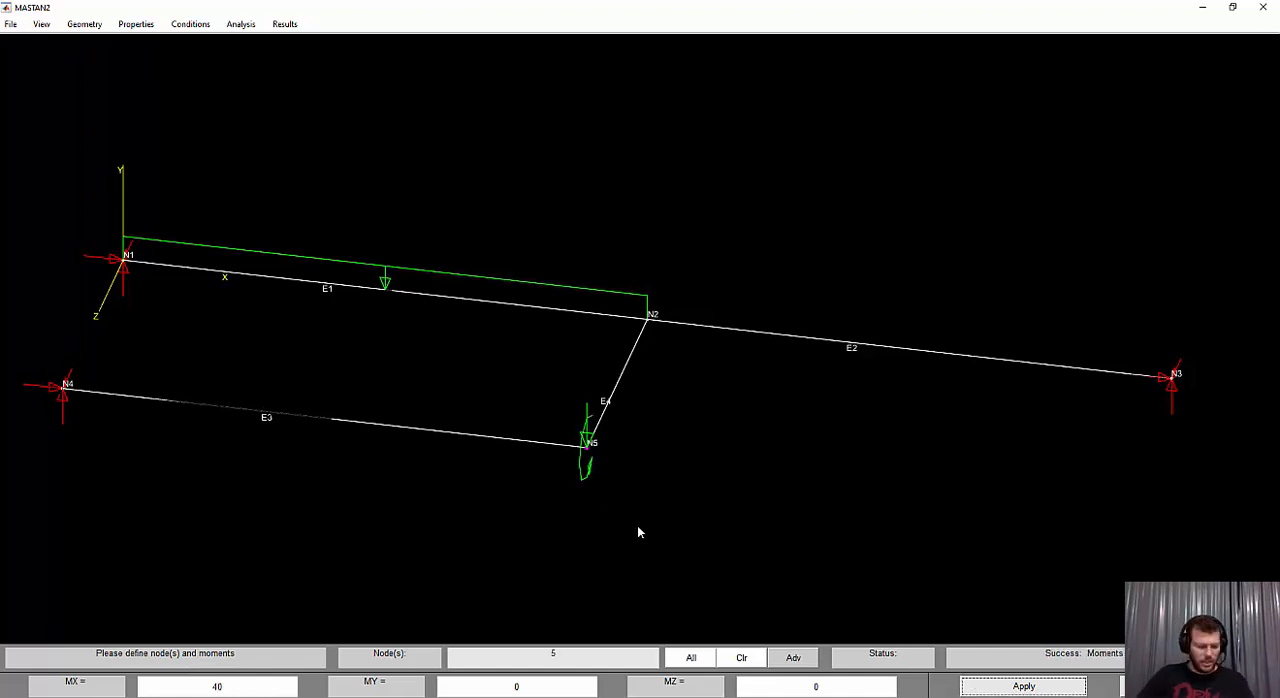
Run a first-order elastic analysis of the grid with the Space Frame analysis type
{"action": "key", "text": "ctrl+r"}
{"action": "left_click_drag", "start_coordinate": [770, 519], "coordinate": [580, 246]}
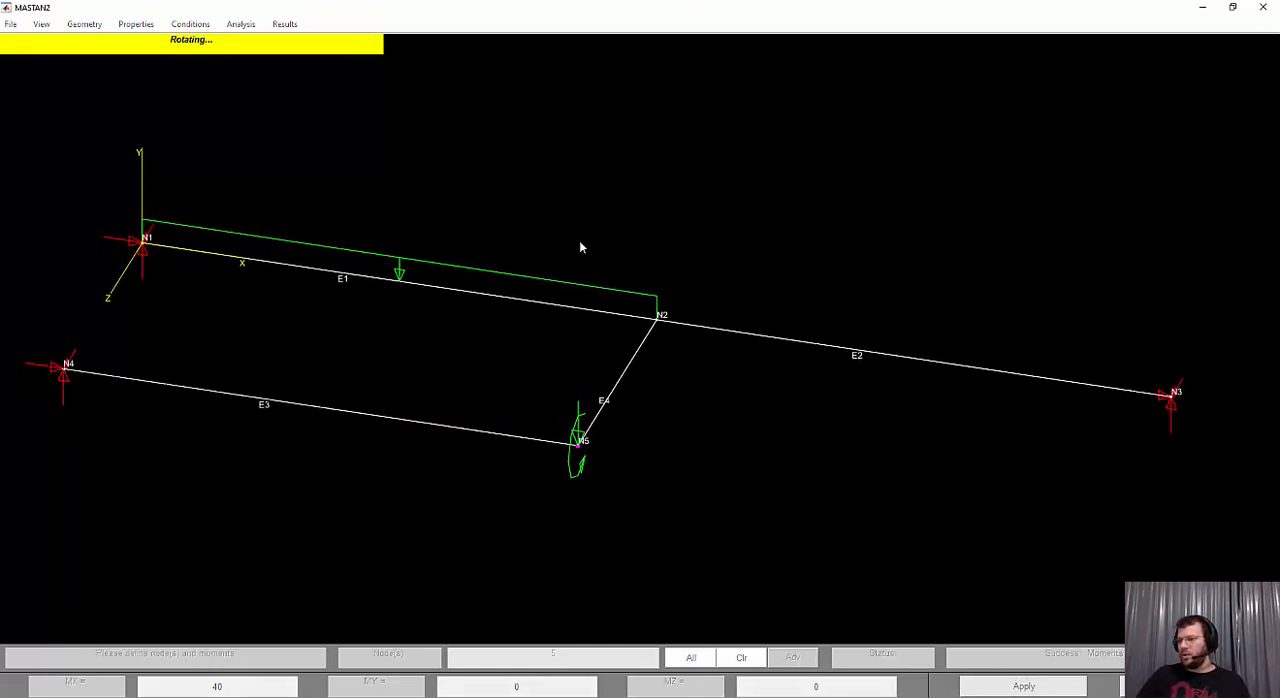
{"action": "left_click", "coordinate": [240, 24]}
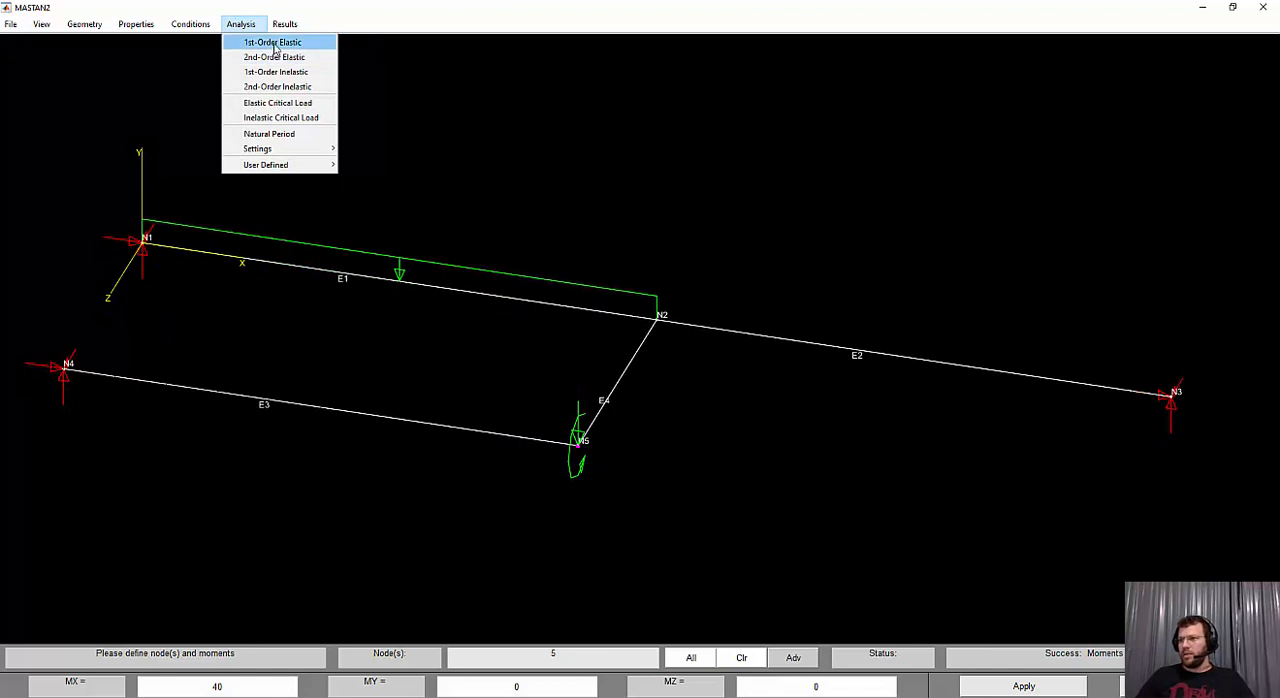
{"action": "left_click", "coordinate": [272, 42]}
{"action": "left_click", "coordinate": [380, 684]}
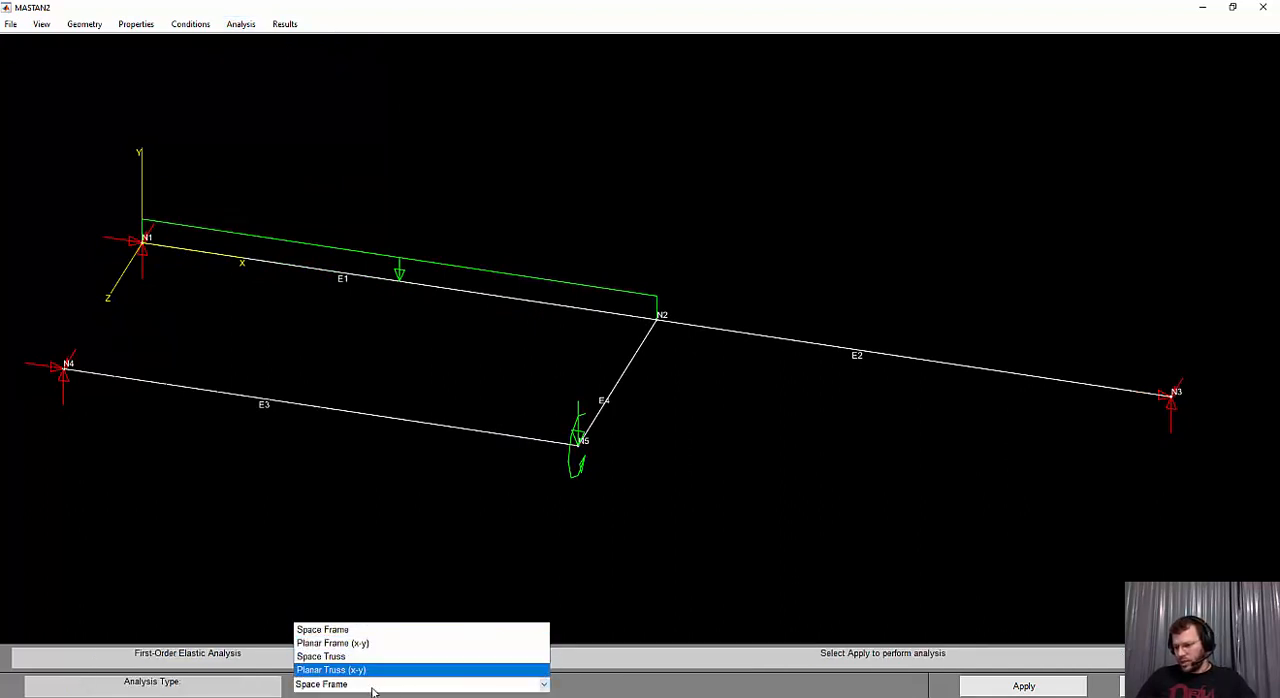
{"action": "left_click", "coordinate": [372, 688]}
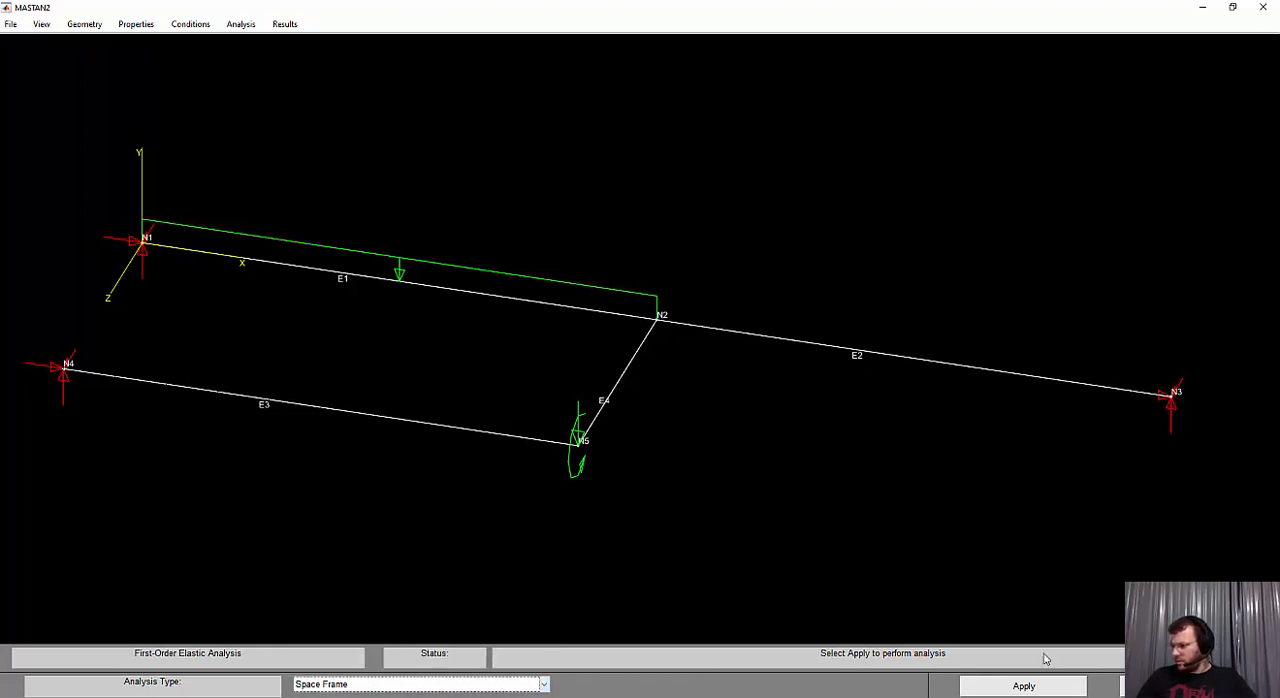
{"action": "left_click", "coordinate": [1042, 690]}
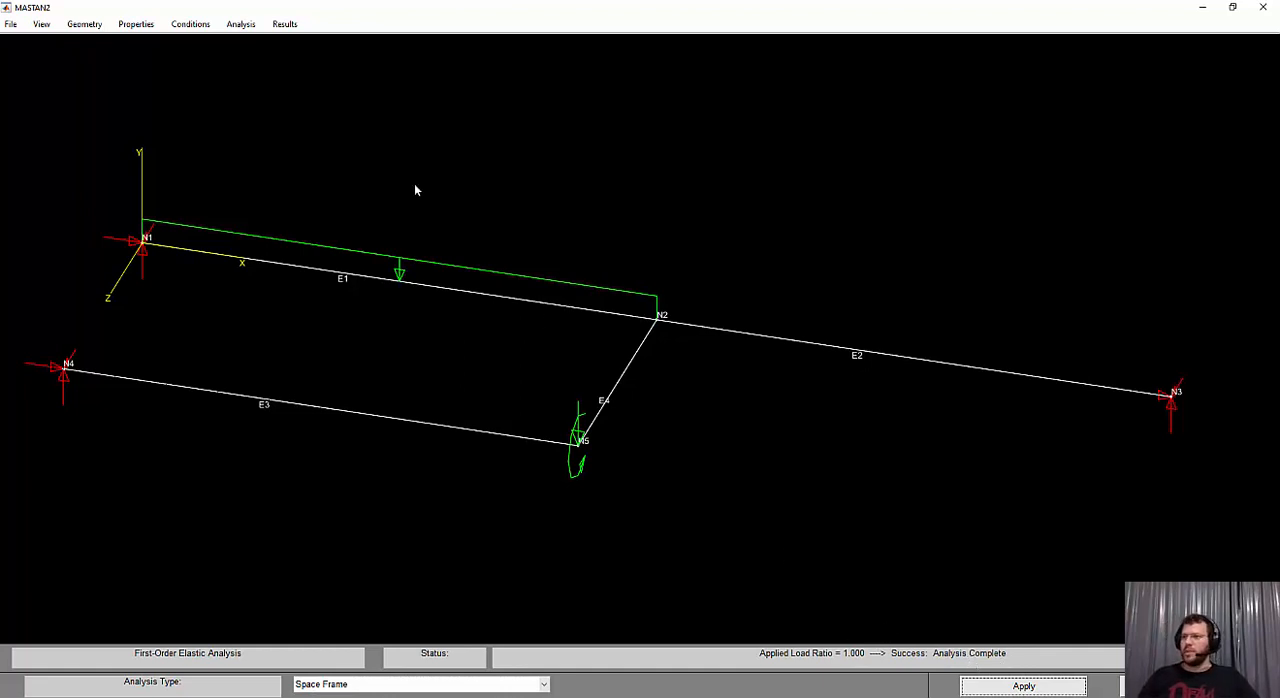
Query the reactions at node N1 and compare them with the support reaction VC in the exercise PDF's results
{"action": "left_click", "coordinate": [292, 28]}
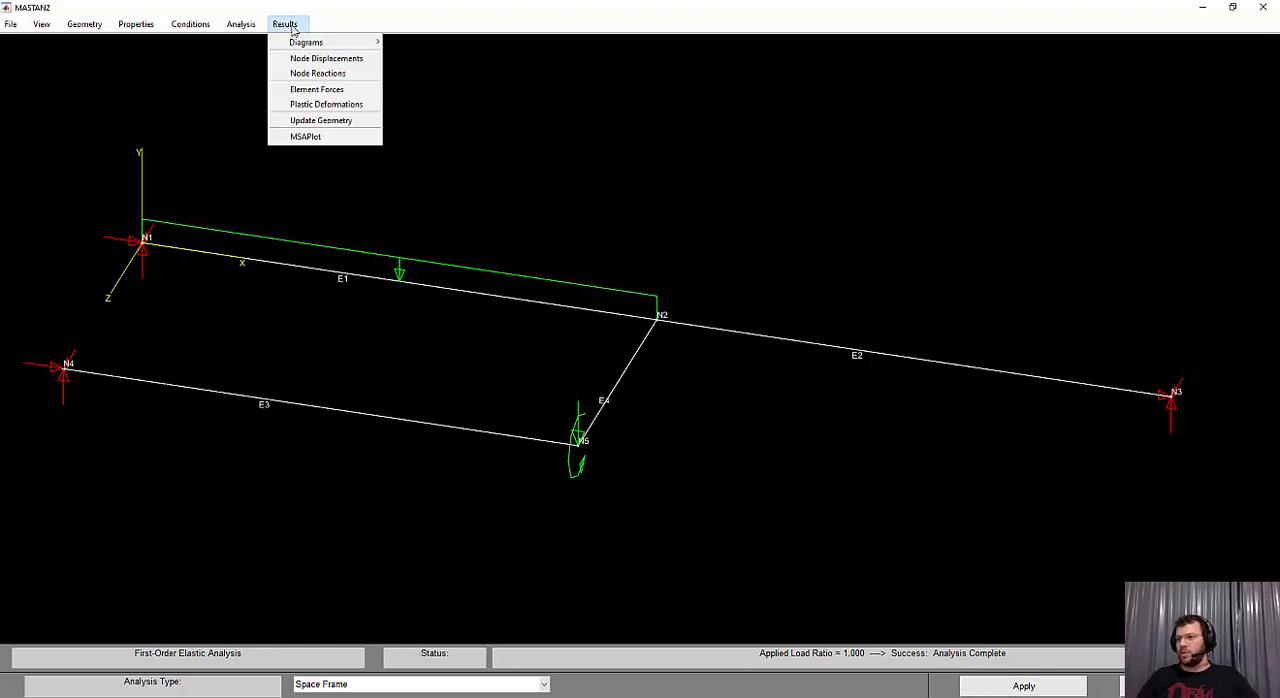
{"action": "left_click", "coordinate": [335, 74]}
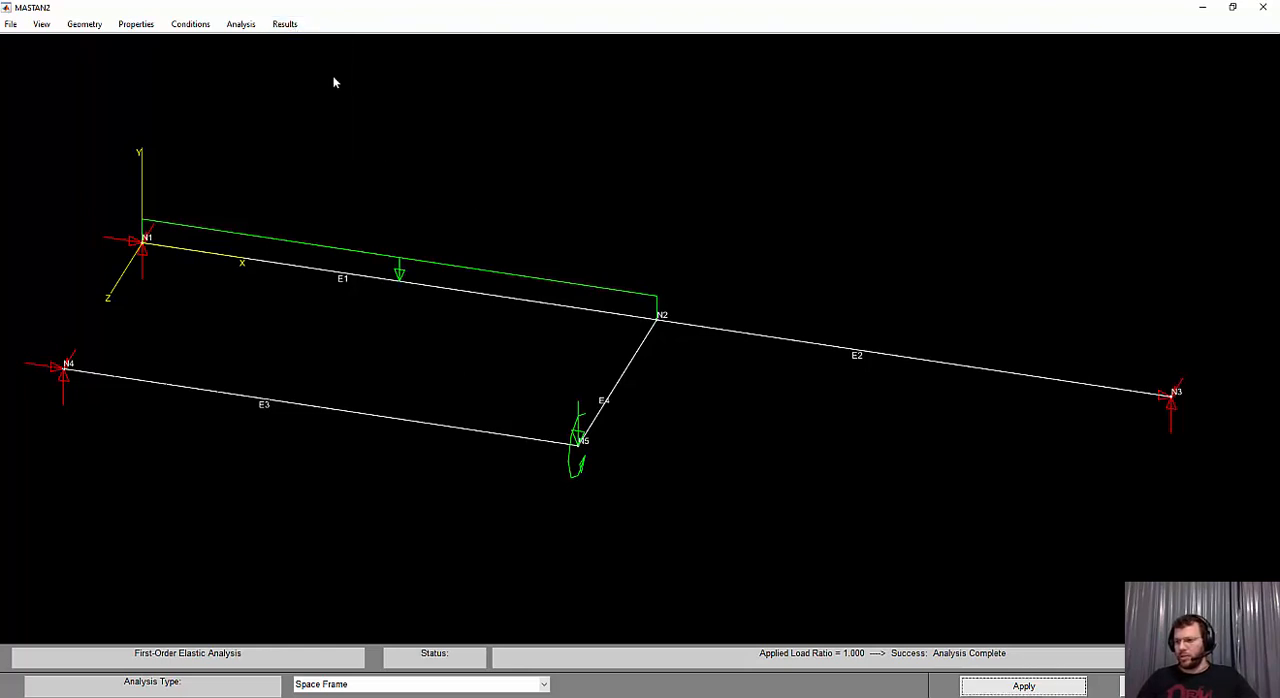
{"action": "left_click", "coordinate": [145, 247]}
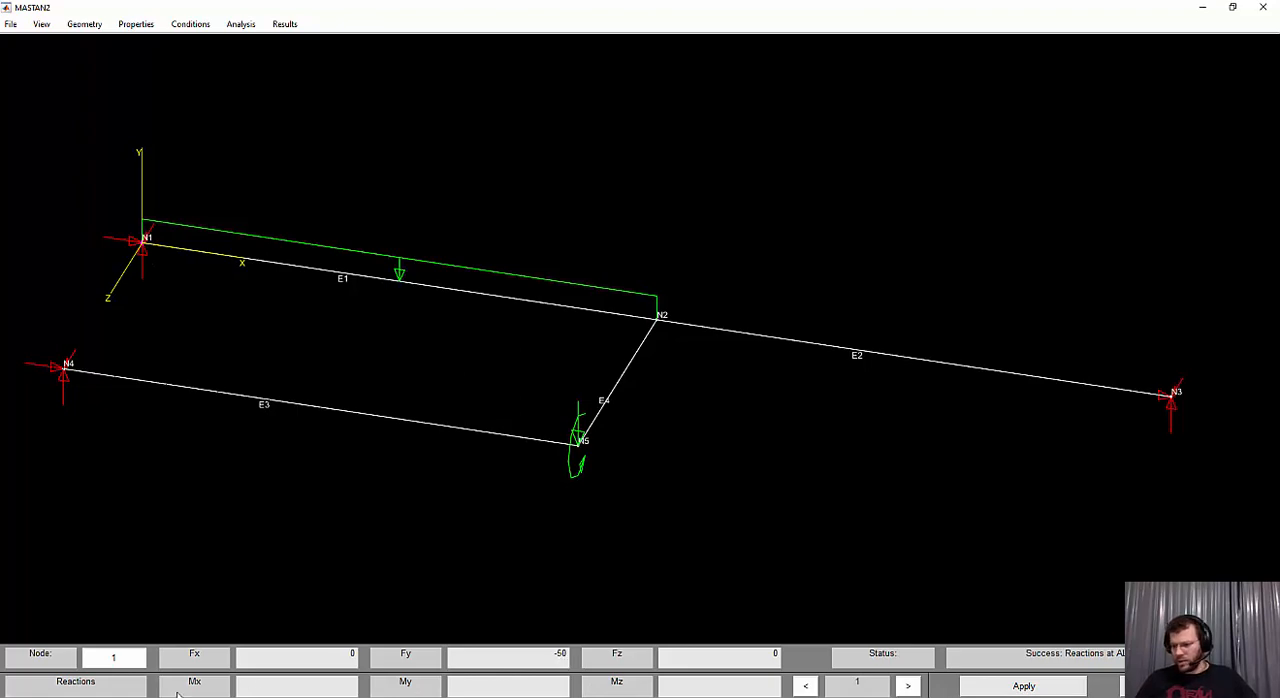
{"action": "key", "text": "alt+Tab"}
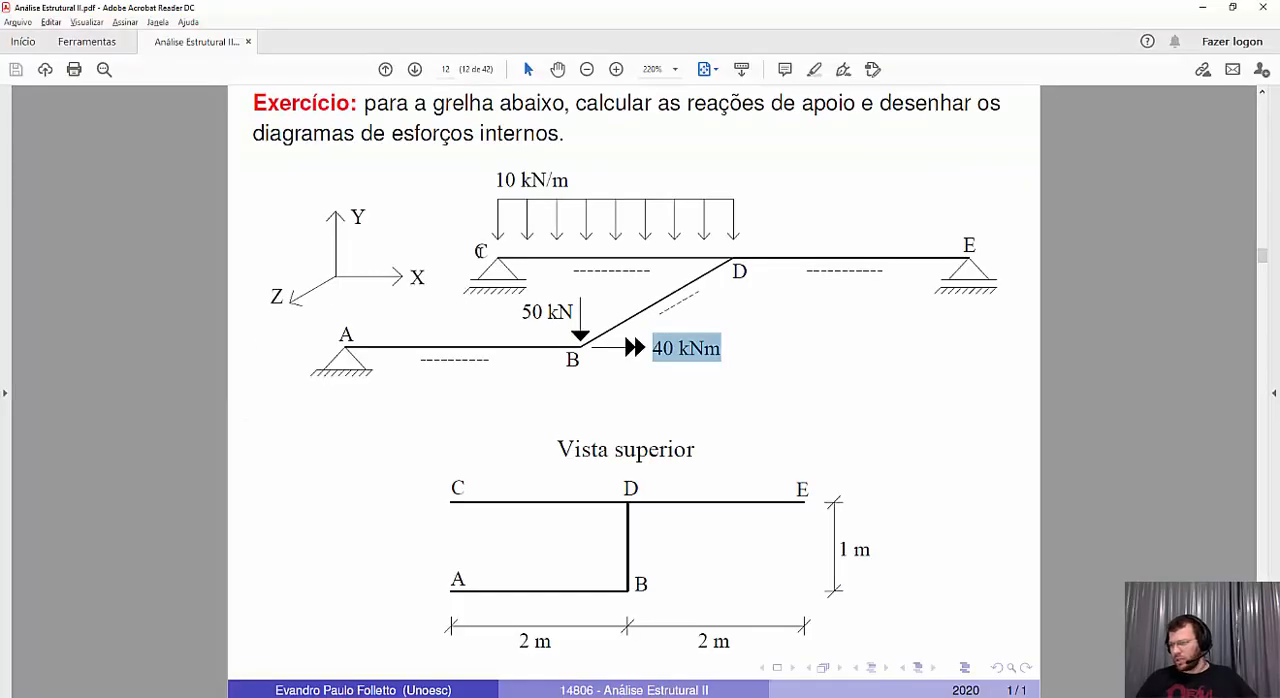
{"action": "left_click", "coordinate": [488, 248]}
{"action": "double_click", "coordinate": [490, 248]}
{"action": "scroll", "coordinate": [490, 248], "scroll_direction": "down", "scroll_amount": 1}
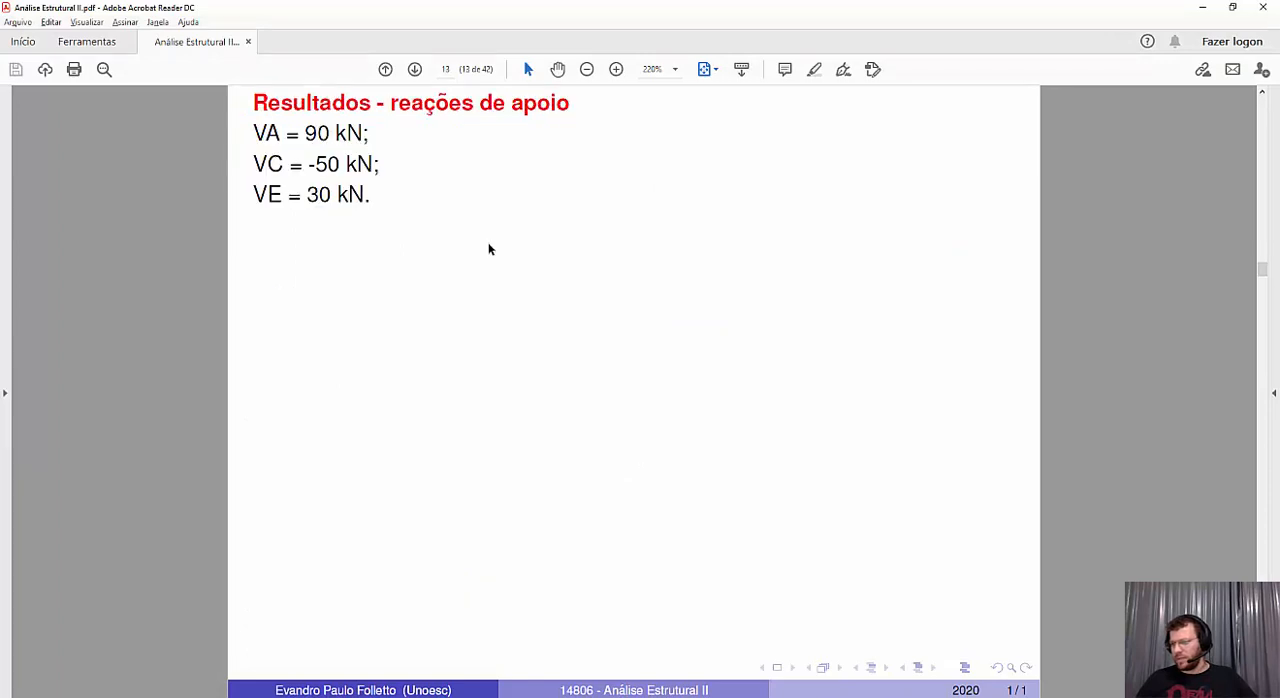
{"action": "left_click_drag", "start_coordinate": [288, 164], "coordinate": [380, 166]}
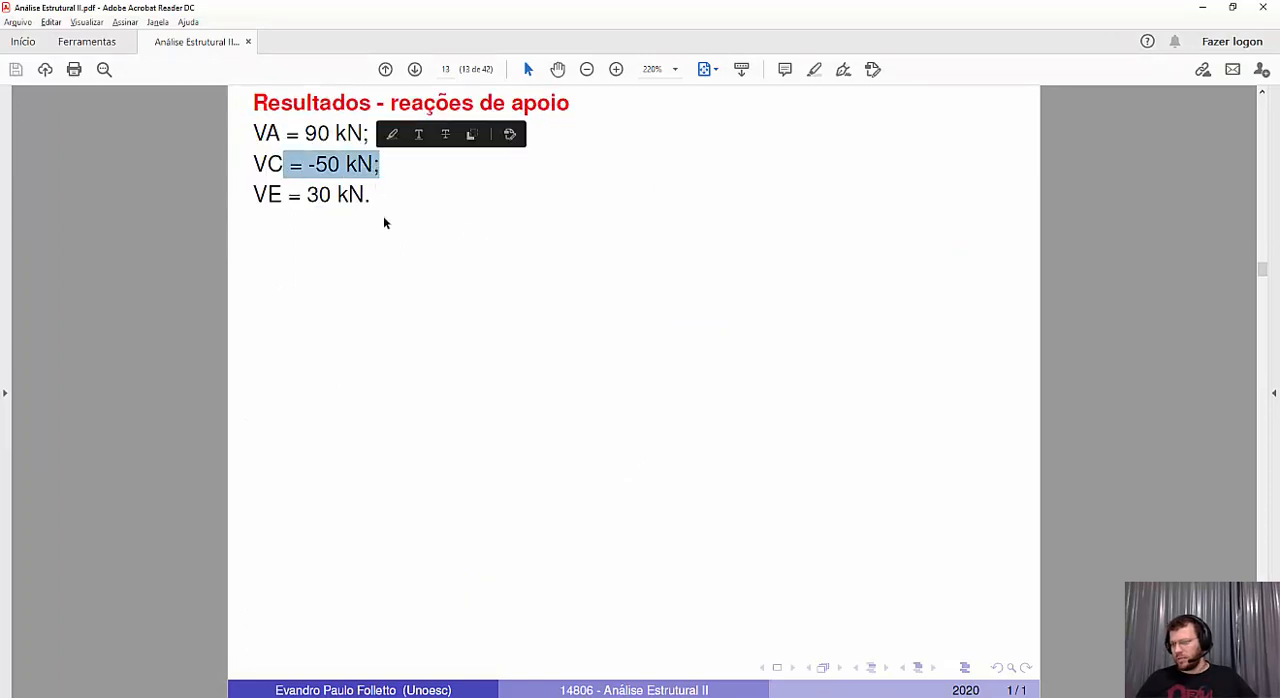
Compare the reactions at nodes N3 and N4 in MASTAN2 with VE and VA in the exercise PDF's results
{"action": "scroll", "coordinate": [748, 350], "scroll_direction": "up", "scroll_amount": 1}
{"action": "double_click", "coordinate": [968, 246]}
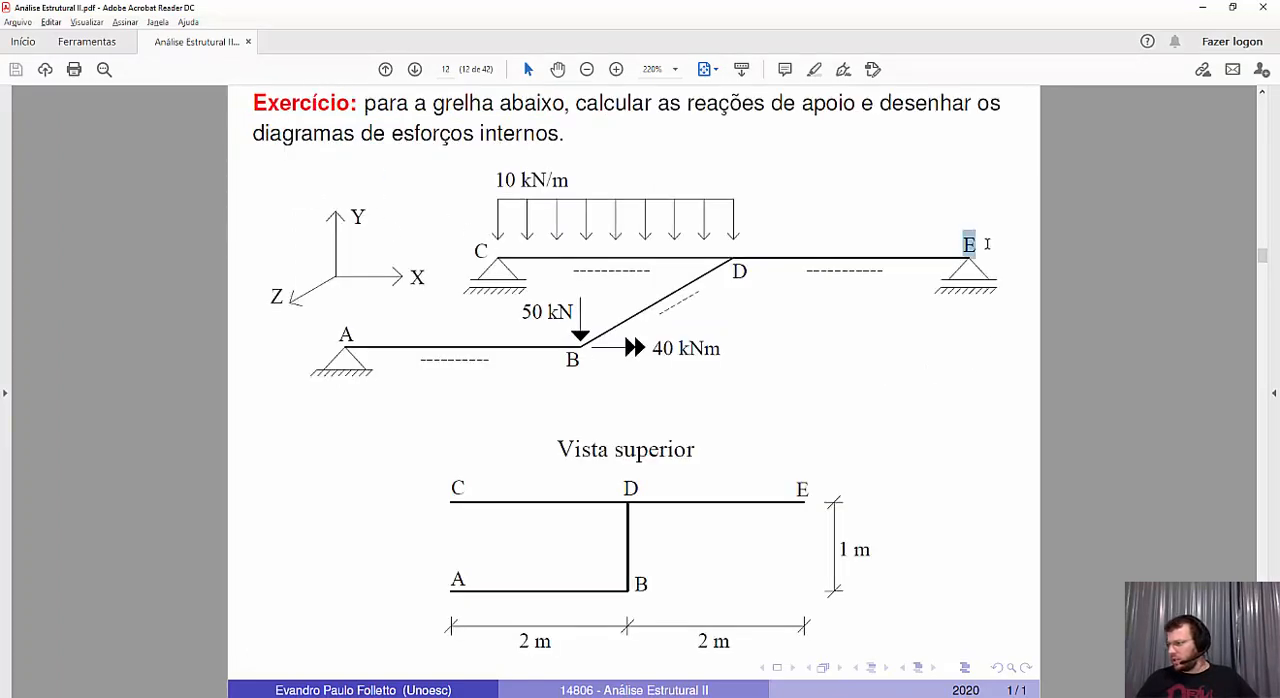
{"action": "scroll", "coordinate": [695, 344], "scroll_direction": "down", "scroll_amount": 1}
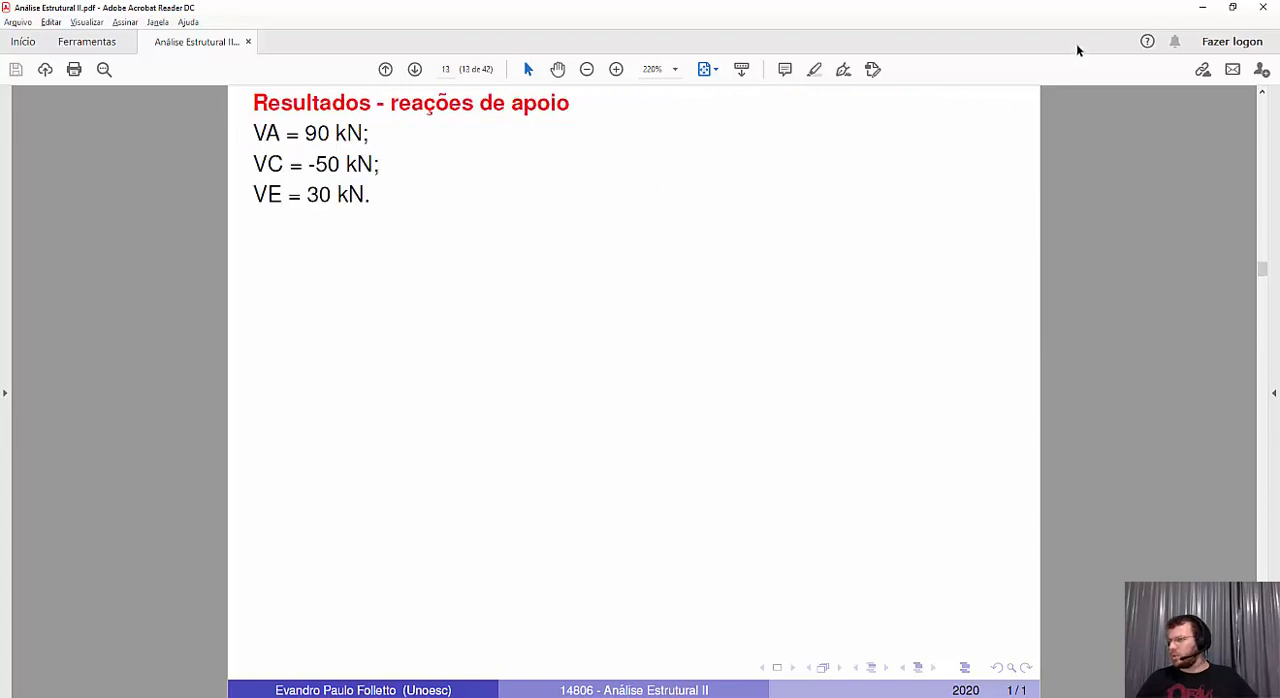
{"action": "left_click", "coordinate": [1202, 7]}
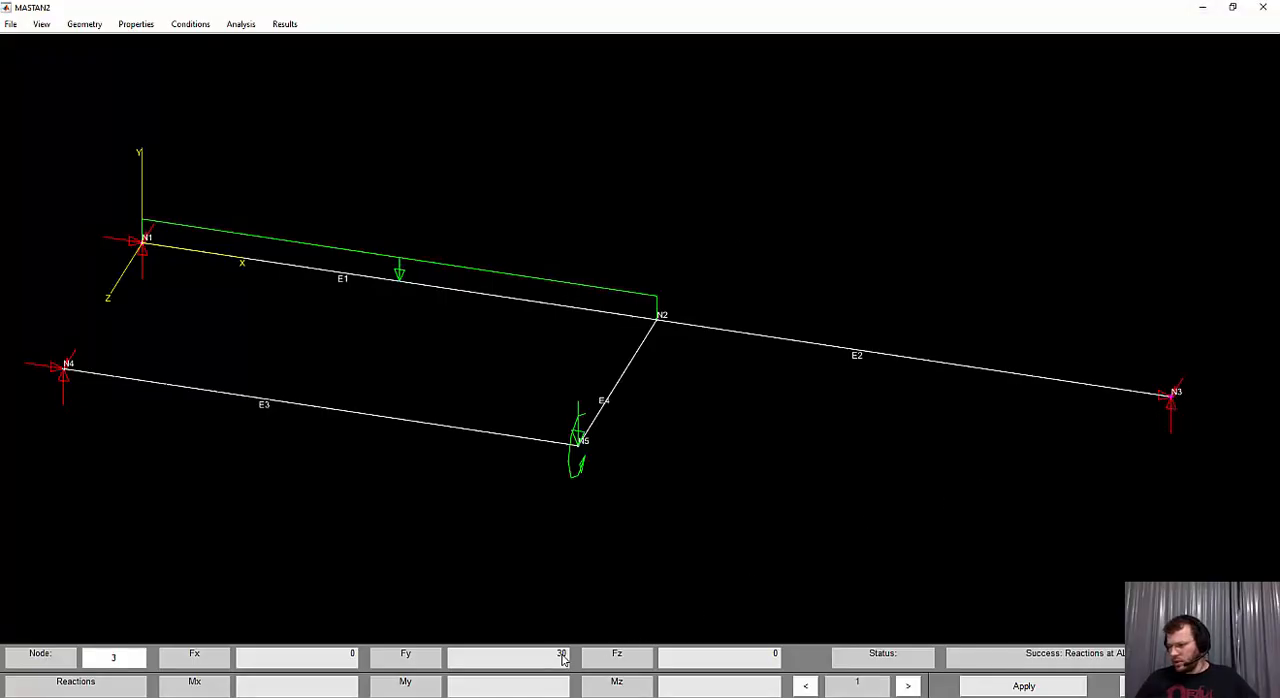
{"action": "key", "text": "alt+Tab"}
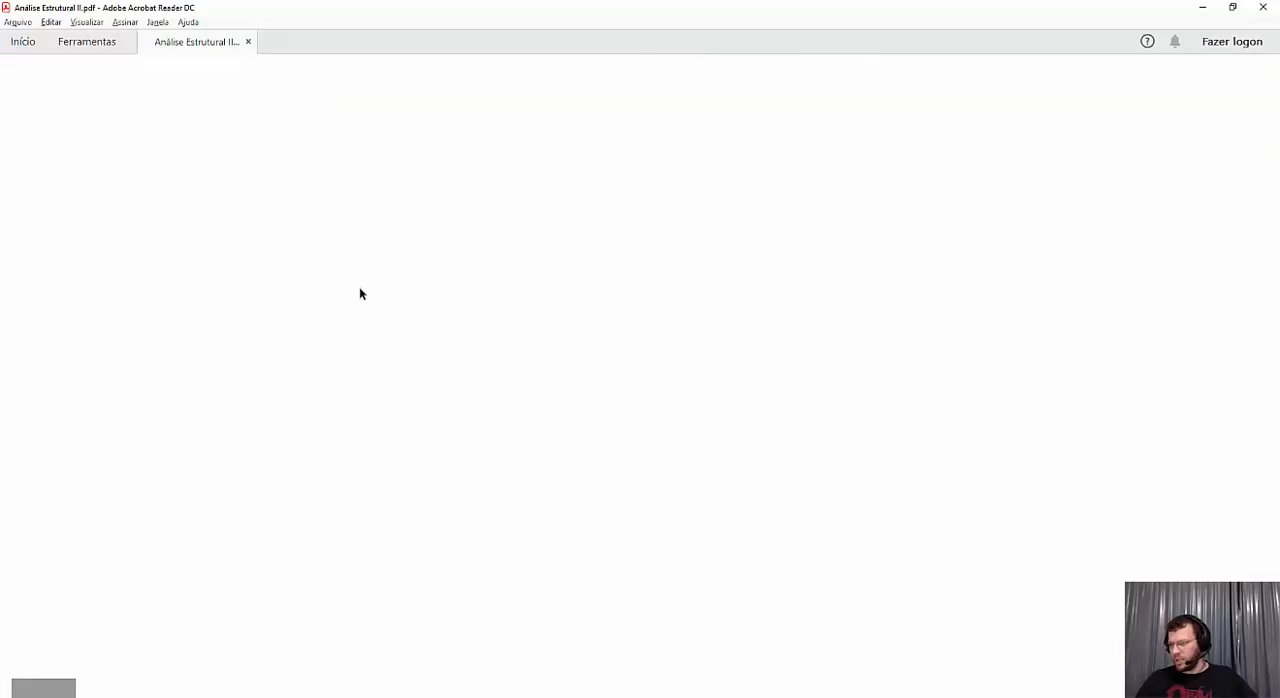
{"action": "left_click_drag", "start_coordinate": [300, 194], "coordinate": [372, 194]}
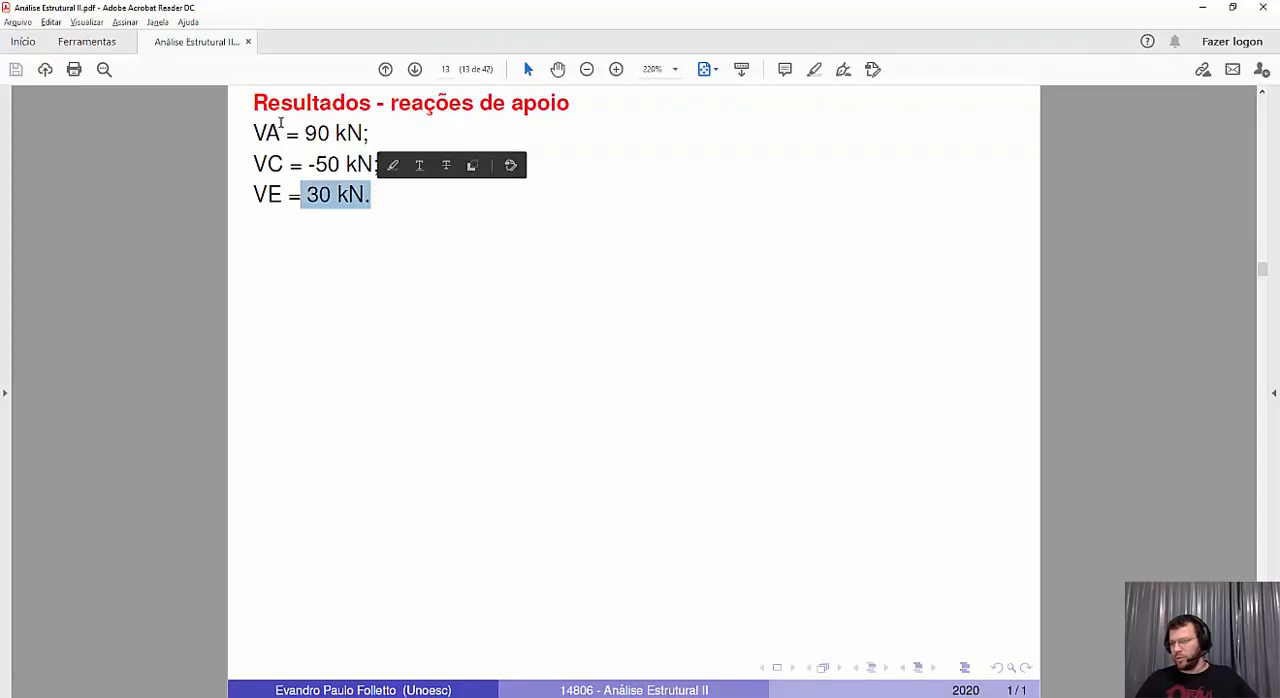
{"action": "left_click_drag", "start_coordinate": [254, 133], "coordinate": [370, 133]}
{"action": "key", "text": "alt+Tab"}
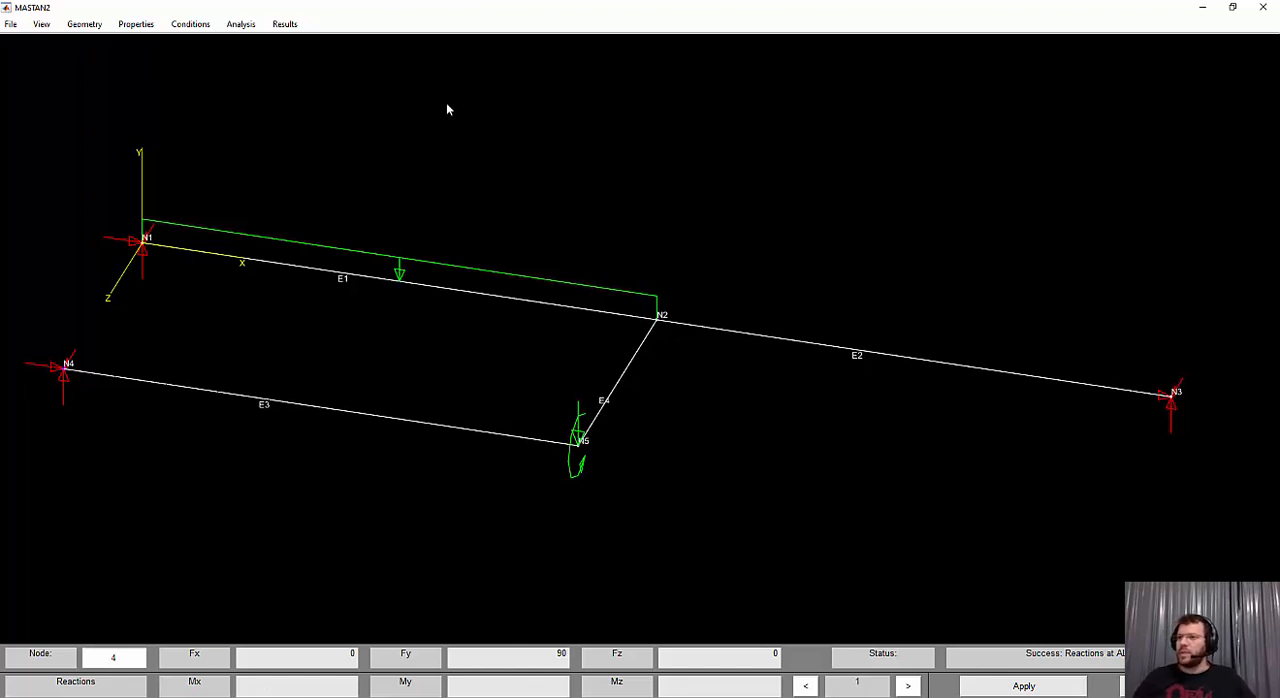
Plot the Shear Y diagram for all elements
{"action": "left_click", "coordinate": [288, 25]}
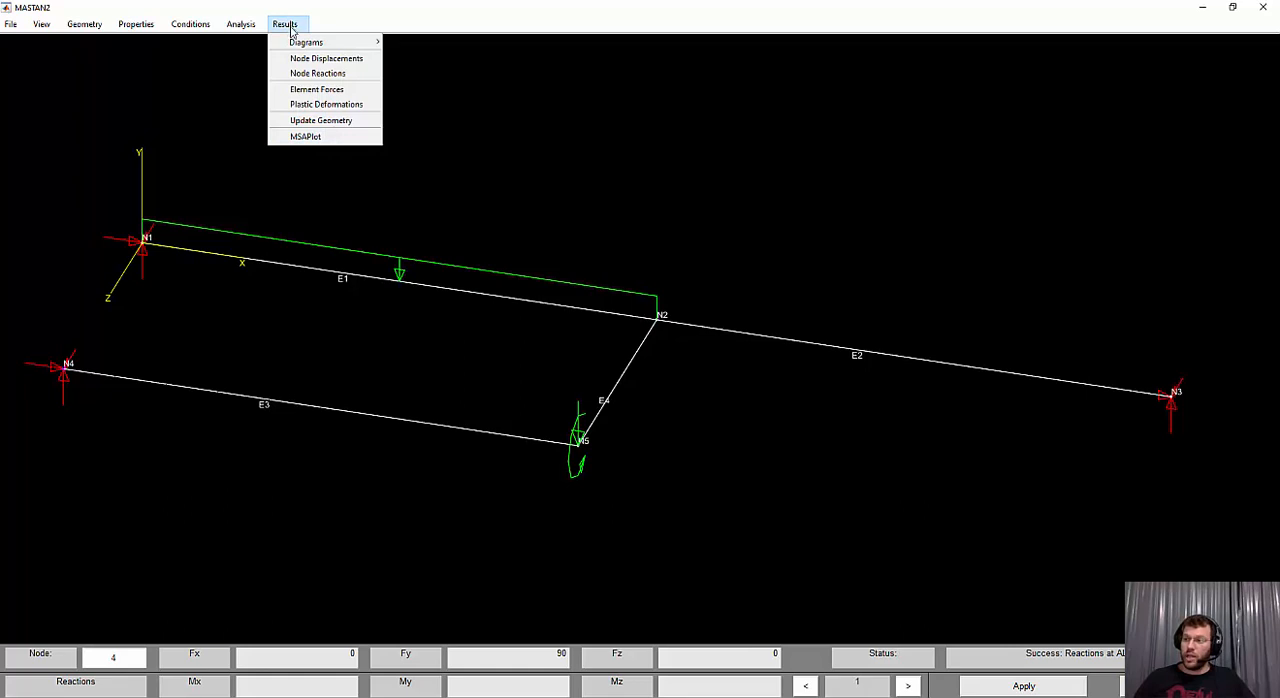
{"action": "mouse_move", "coordinate": [316, 45]}
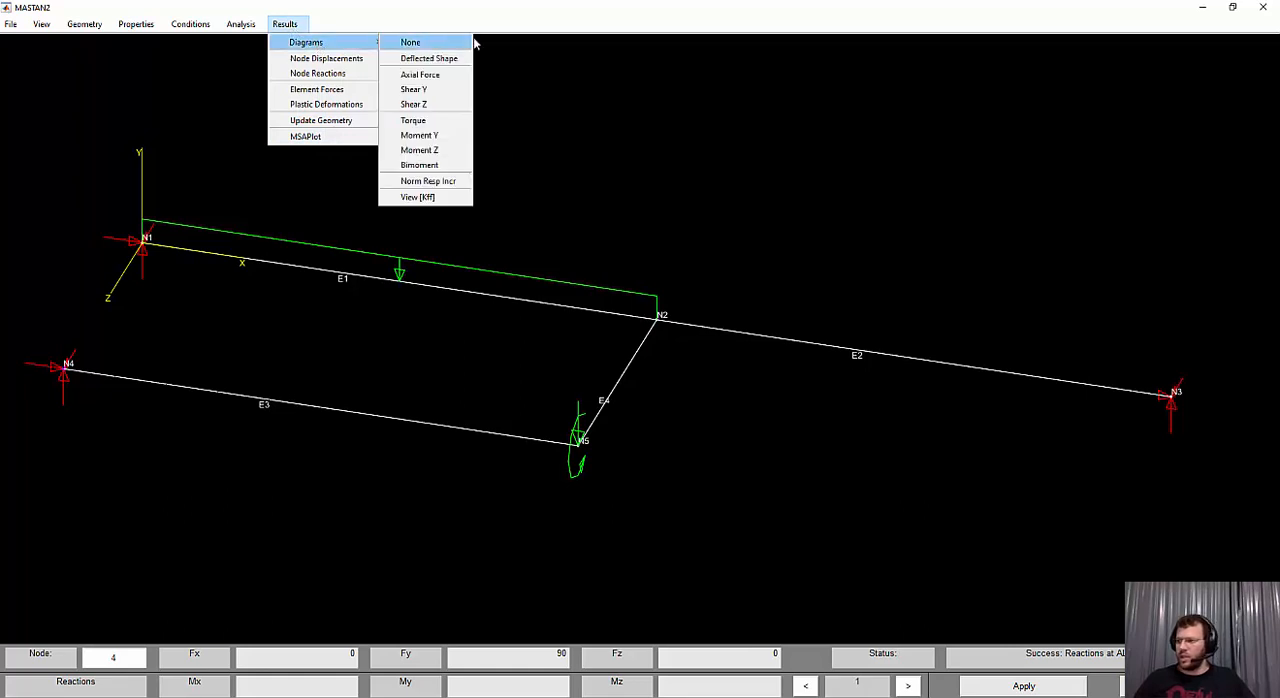
{"action": "left_click", "coordinate": [431, 95]}
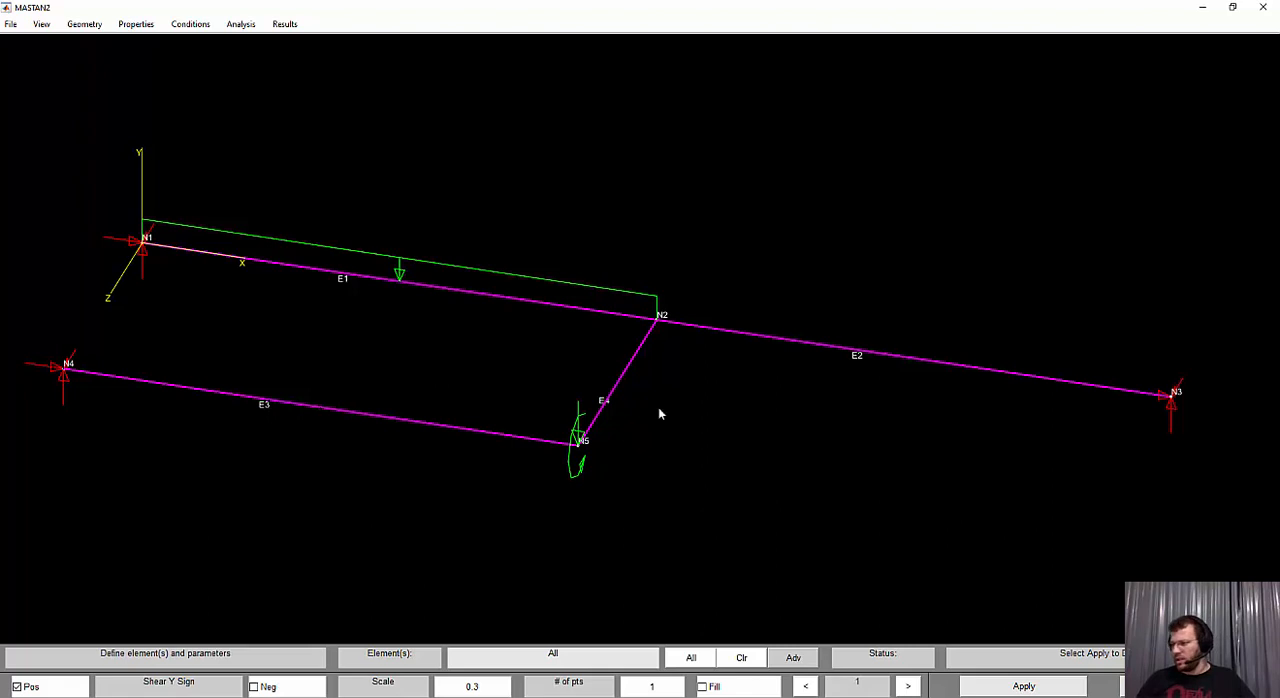
{"action": "left_click", "coordinate": [1045, 688]}
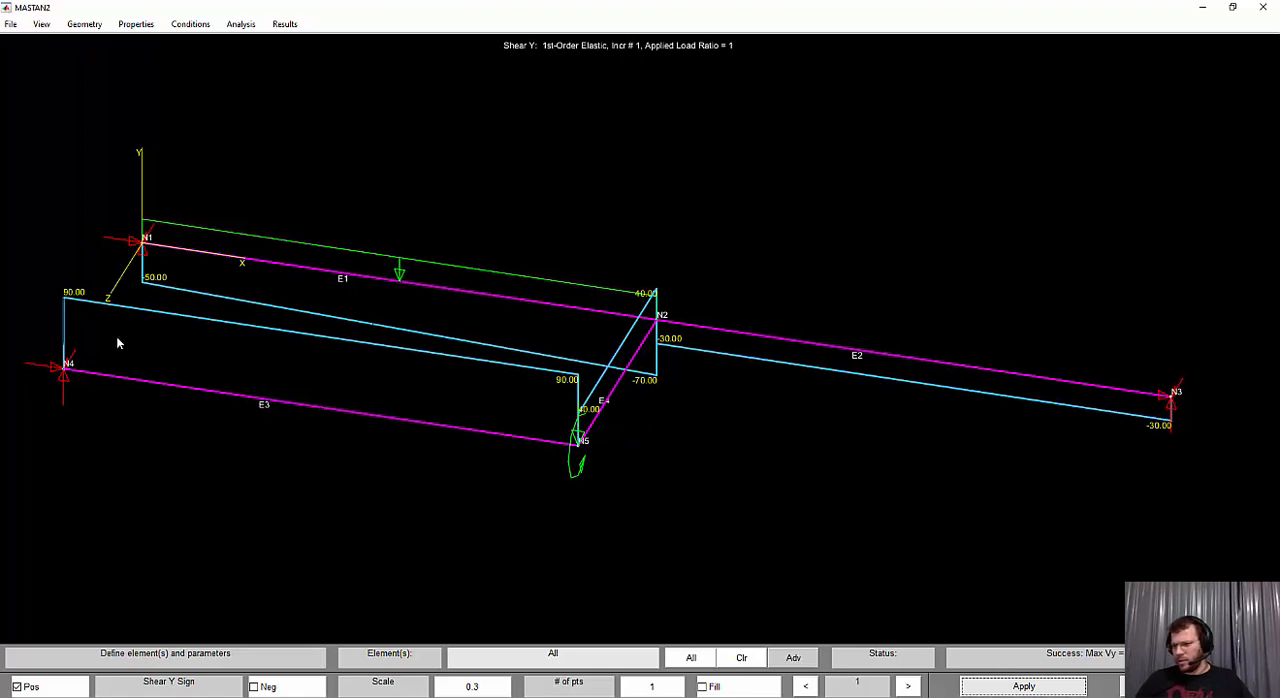
Compare the plotted Shear Y diagram with the shear force diagram in the exercise PDF, then return to MASTAN2
{"action": "key", "text": "alt+Tab"}
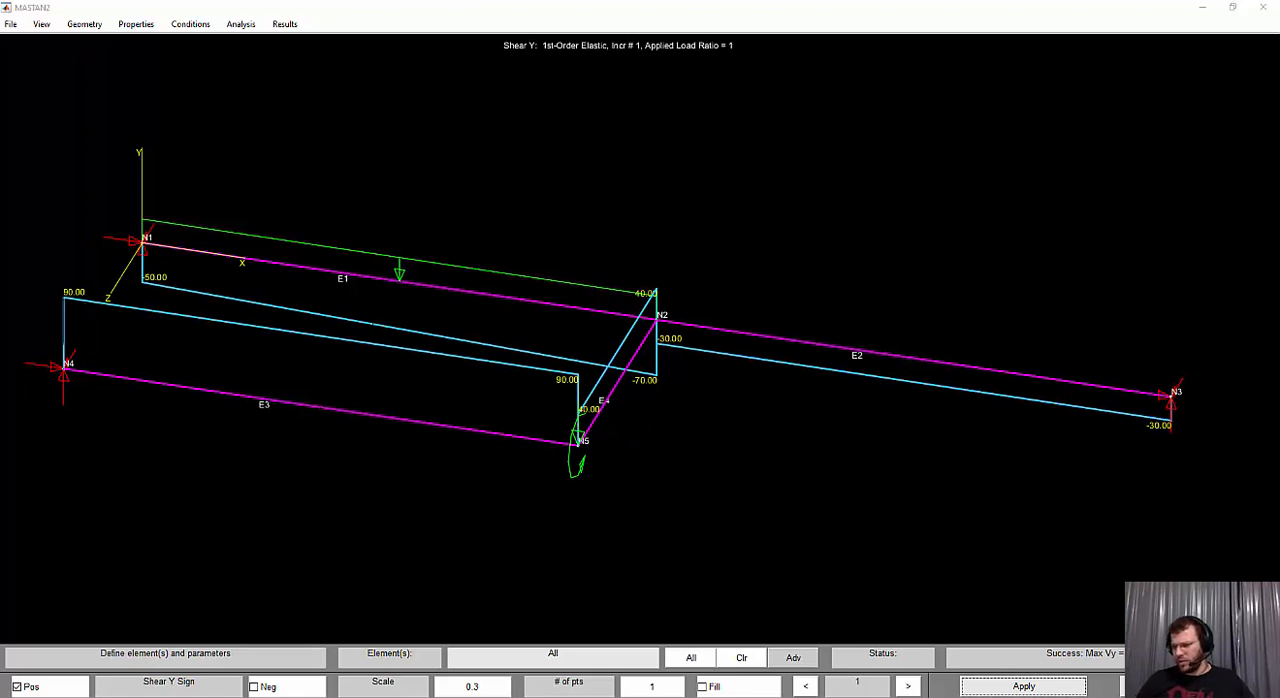
{"action": "scroll", "coordinate": [314, 441], "scroll_direction": "down", "scroll_amount": 1}
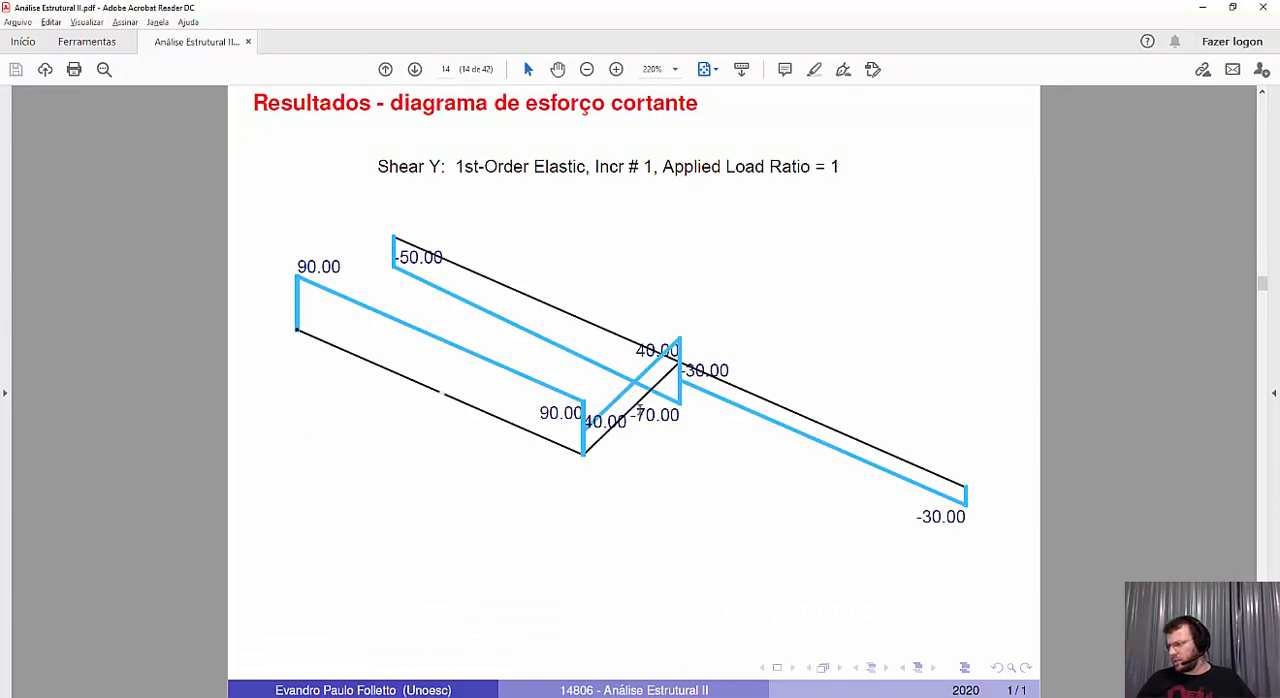
{"action": "left_click", "coordinate": [1202, 8]}
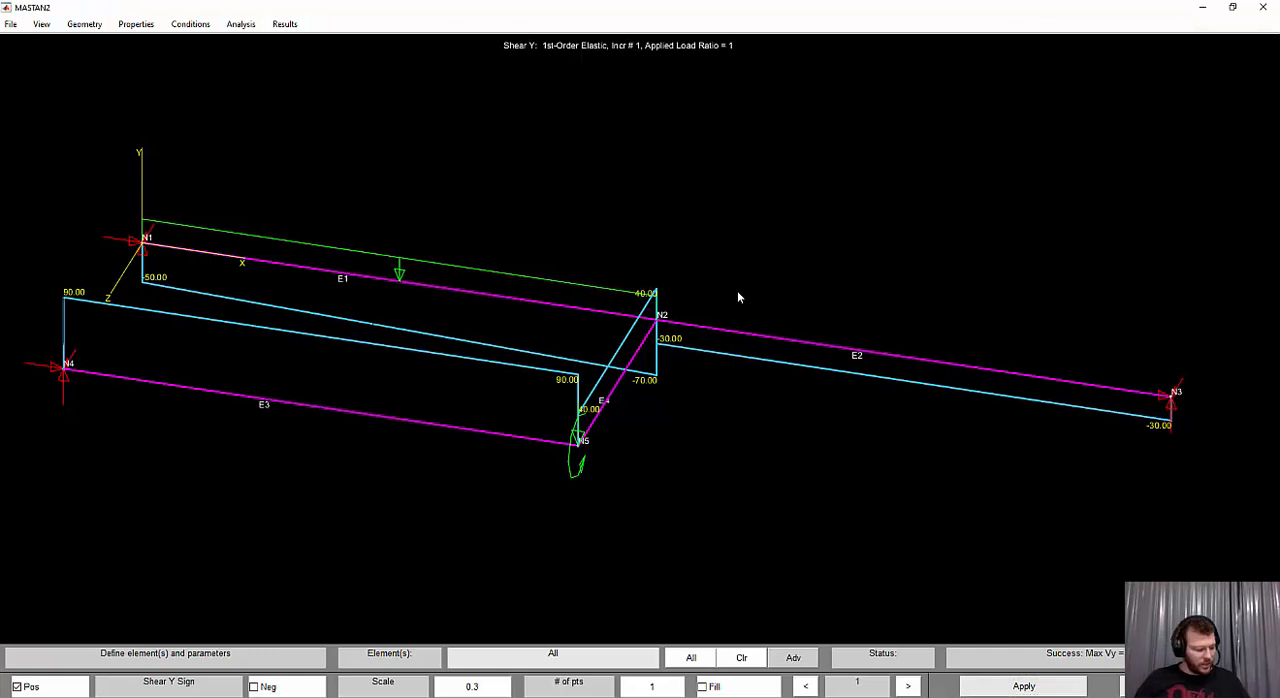
{"action": "key", "text": "ctrl+z"}
{"action": "left_click_drag", "start_coordinate": [734, 309], "coordinate": [772, 329]}
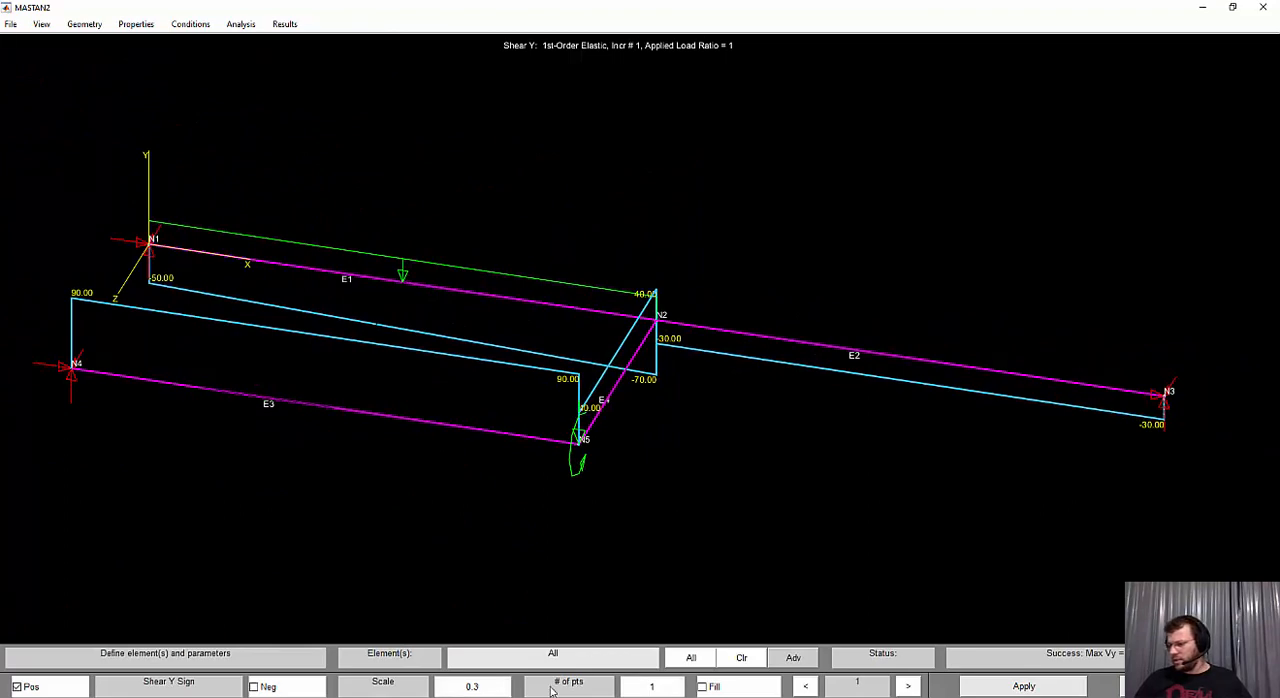
{"action": "key", "text": "alt+Tab"}
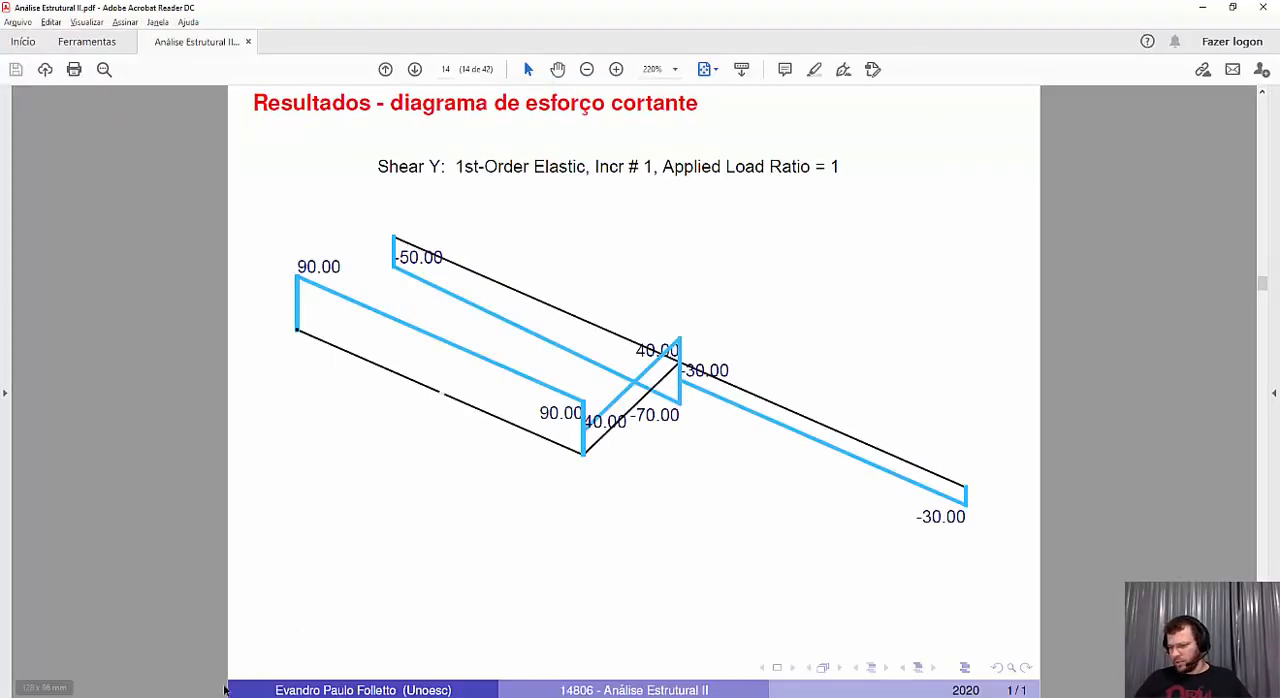
{"action": "key", "text": "alt+Tab"}
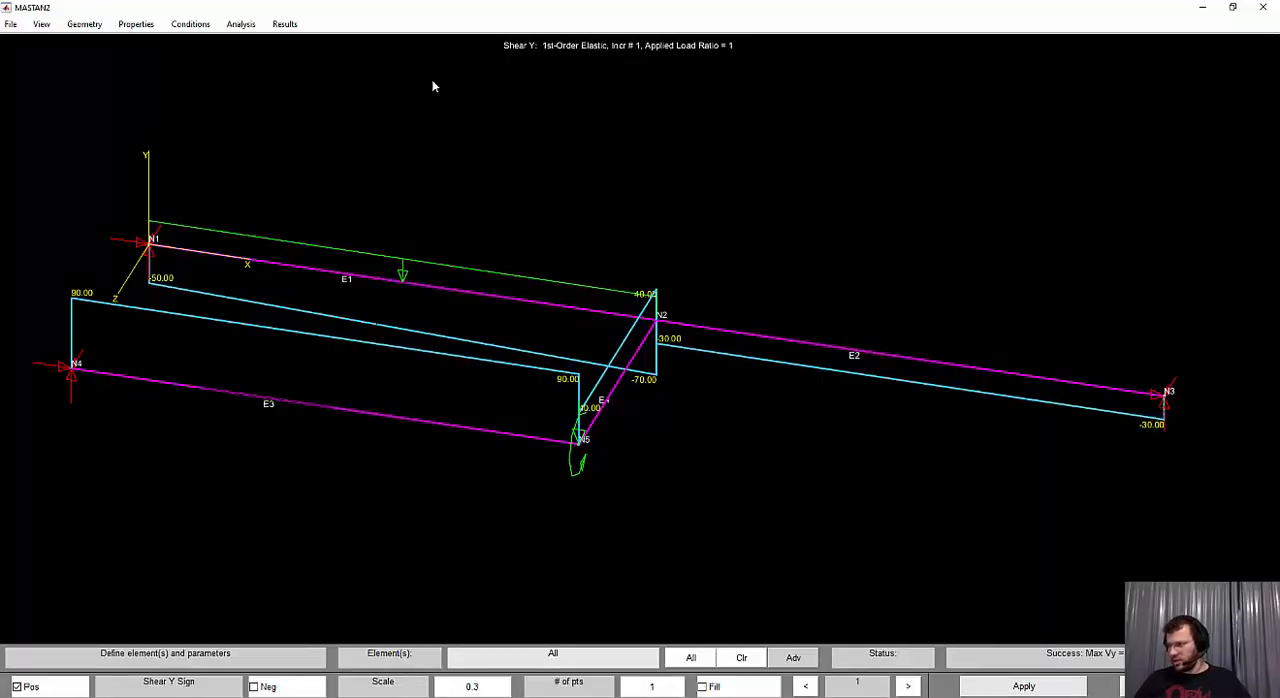
Switch to the exercise PDF, show its bending moment diagram page, and return to MASTAN2
{"action": "left_click", "coordinate": [296, 25]}
{"action": "mouse_move", "coordinate": [358, 43]}
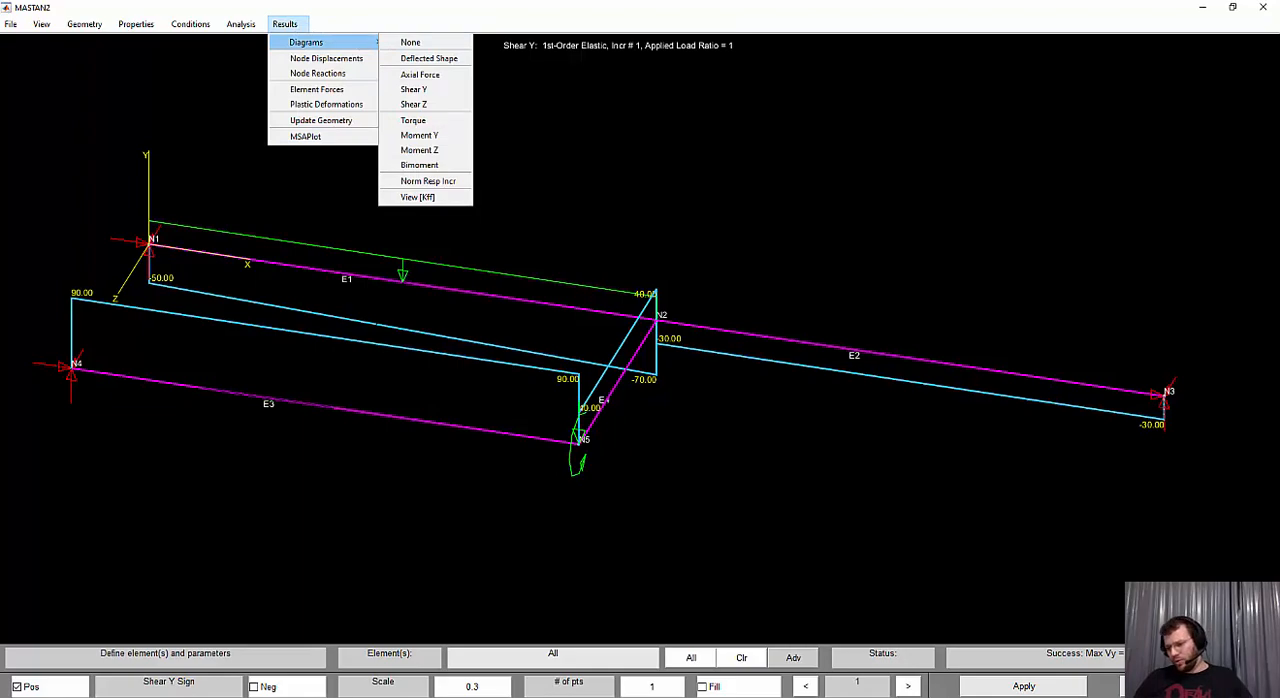
{"action": "key", "text": "alt+Tab"}
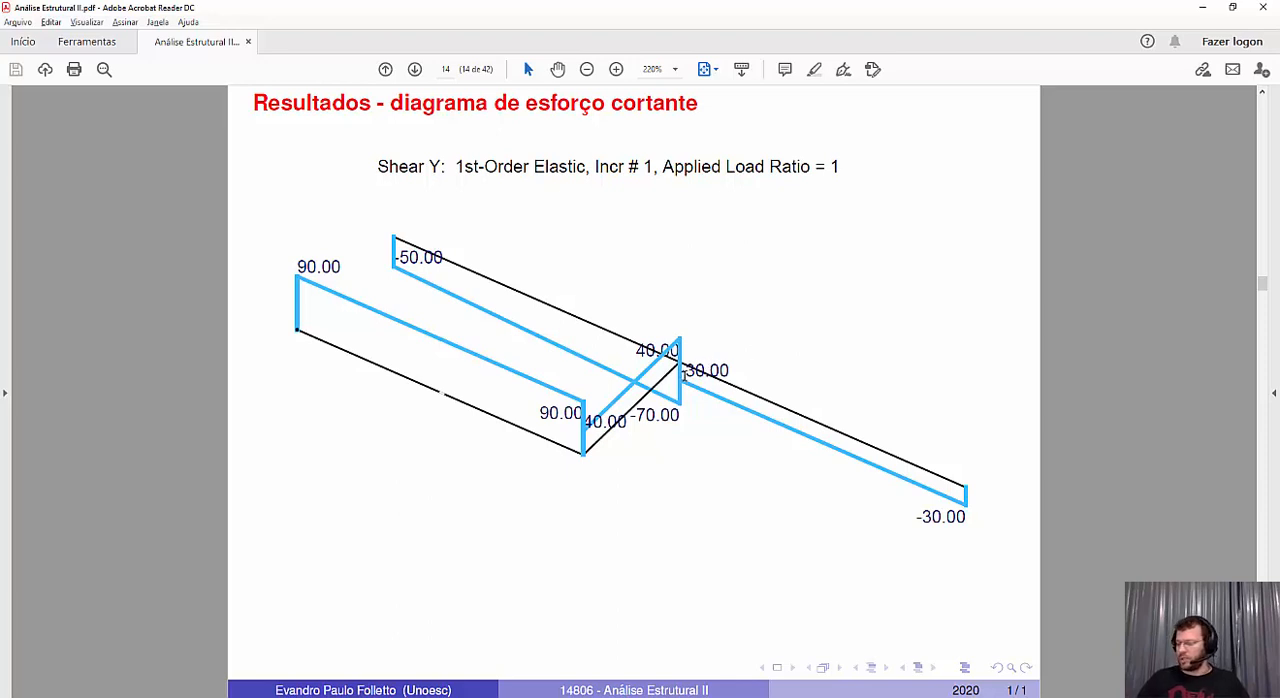
{"action": "key", "text": "Right"}
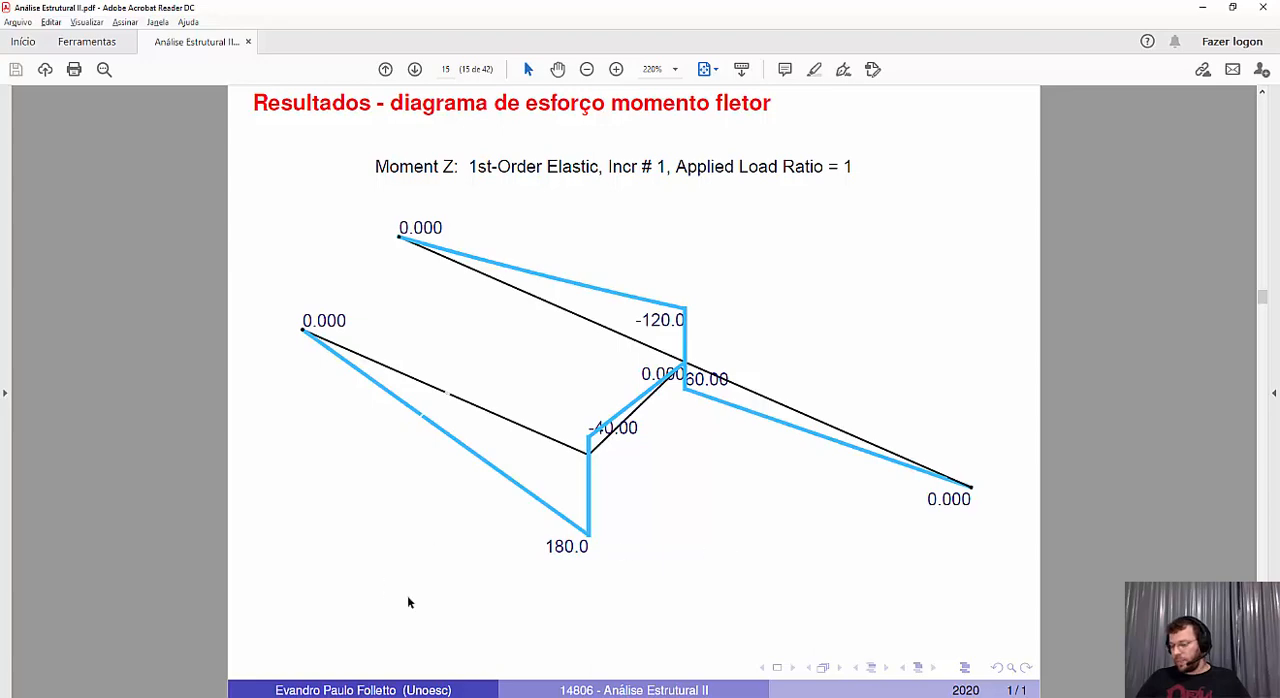
{"action": "left_click", "coordinate": [400, 697]}
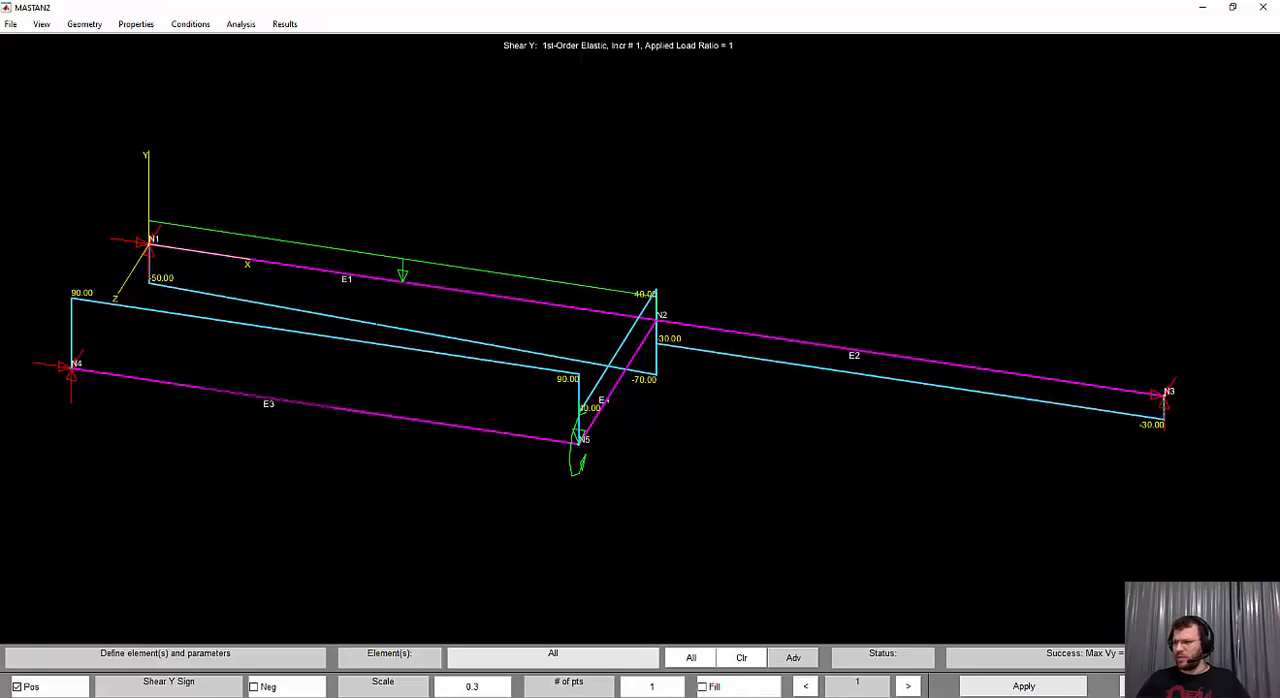
Plot the Moment Z diagram for all elements on the tension side, with scale 0.3 and 10 points
{"action": "left_click", "coordinate": [284, 23]}
{"action": "mouse_move", "coordinate": [310, 42]}
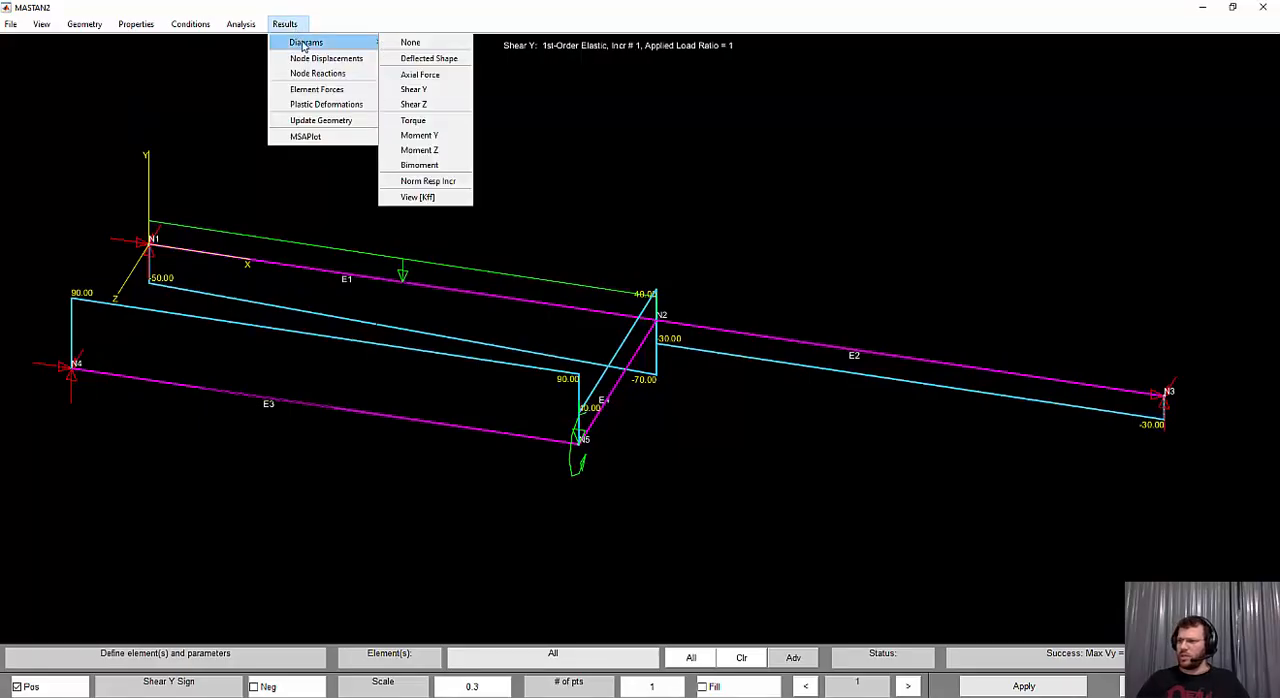
{"action": "left_click", "coordinate": [452, 153]}
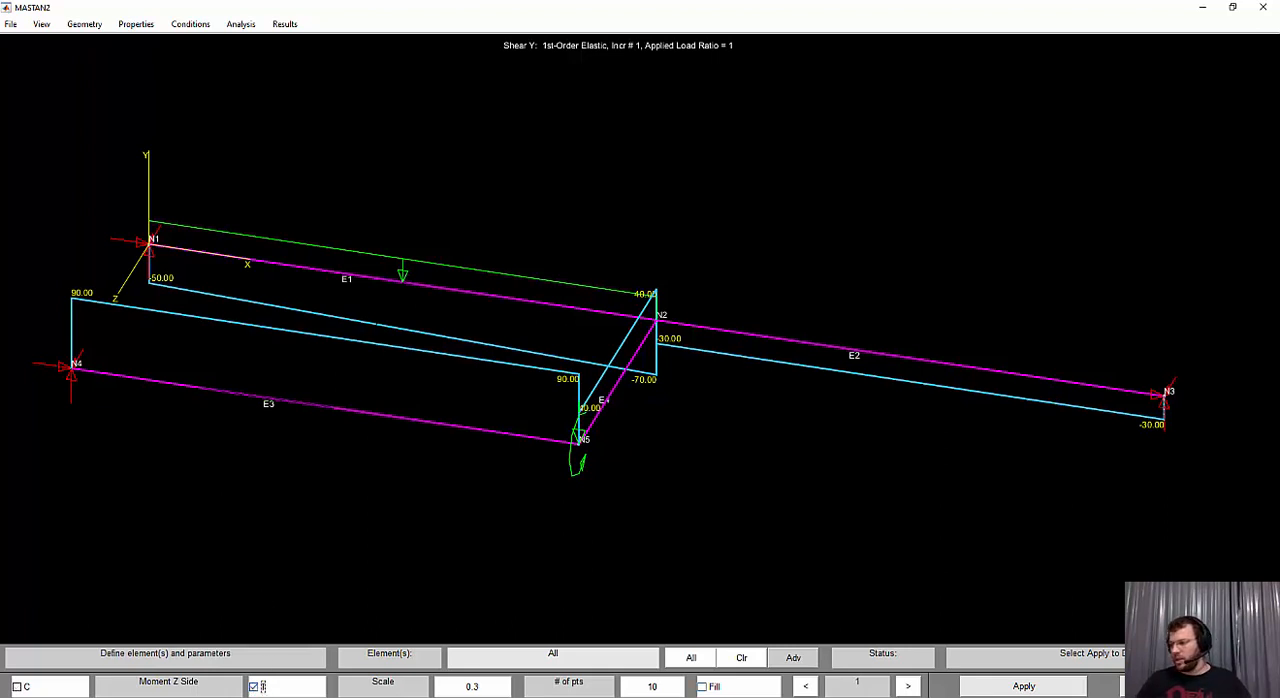
{"action": "left_click", "coordinate": [1016, 688]}
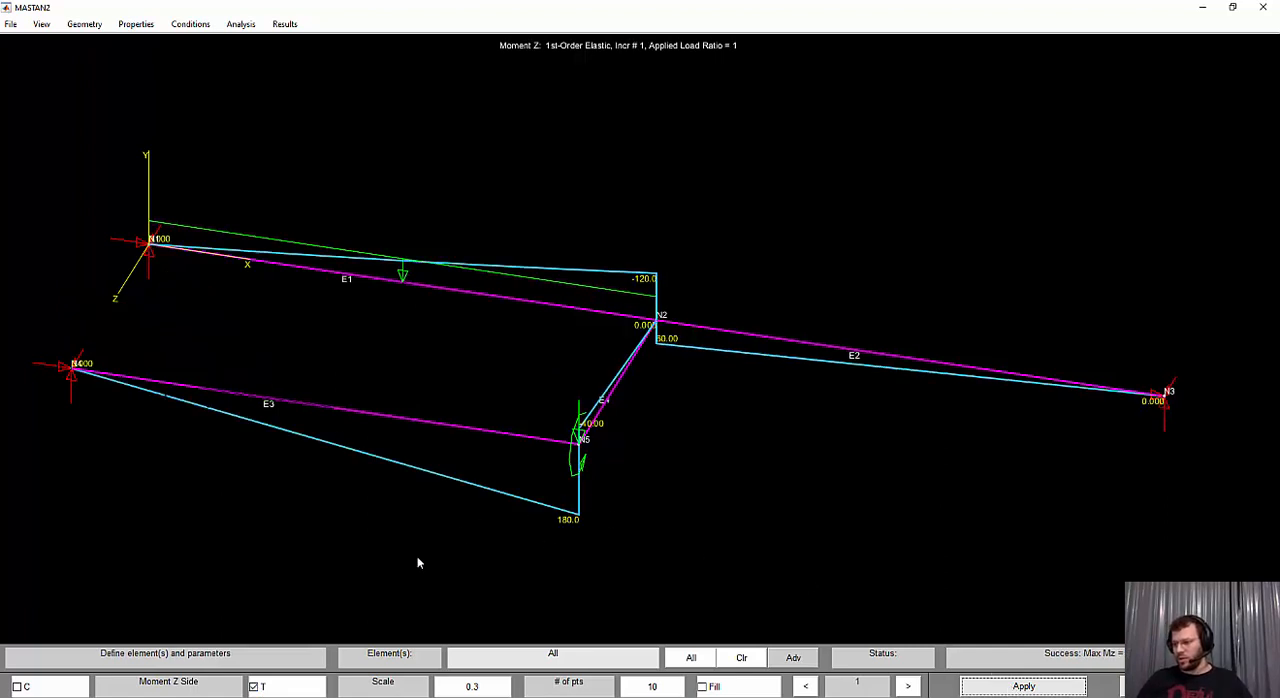
Compare the Moment Z diagram in MASTAN2 with the bending moment diagram in the exercise PDF, rotating the model to match its orientation
{"action": "key", "text": "alt+Tab"}
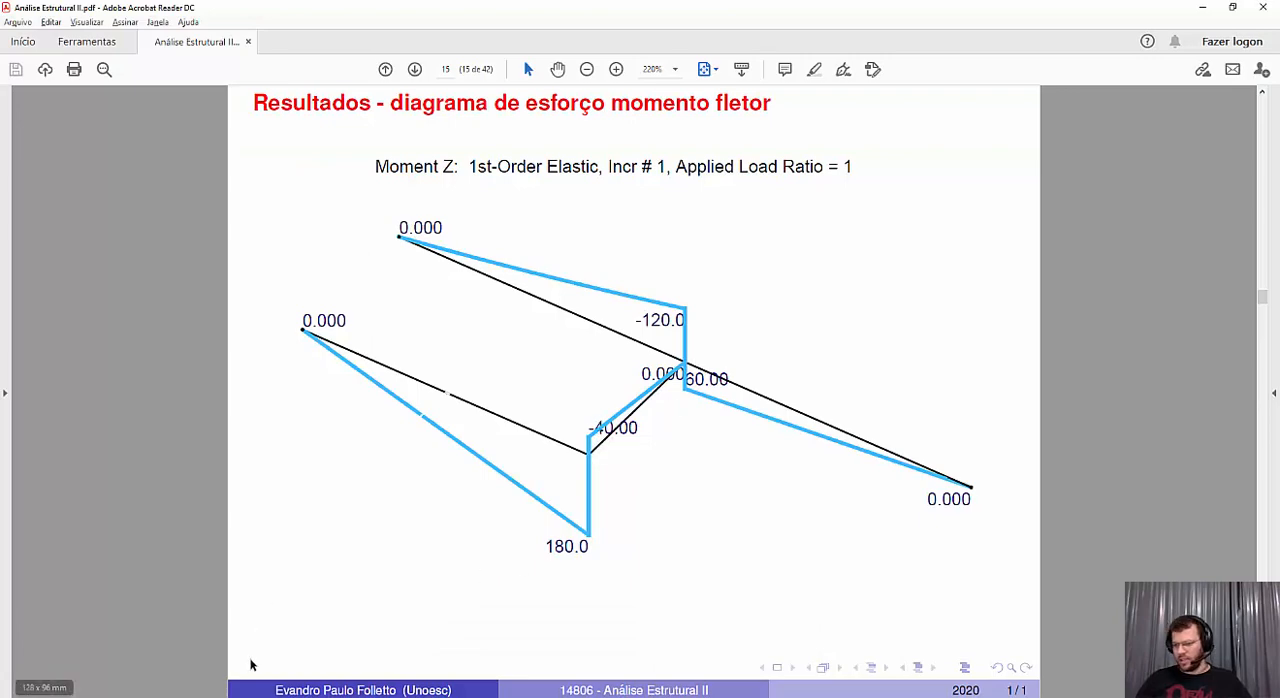
{"action": "key", "text": "alt+Tab"}
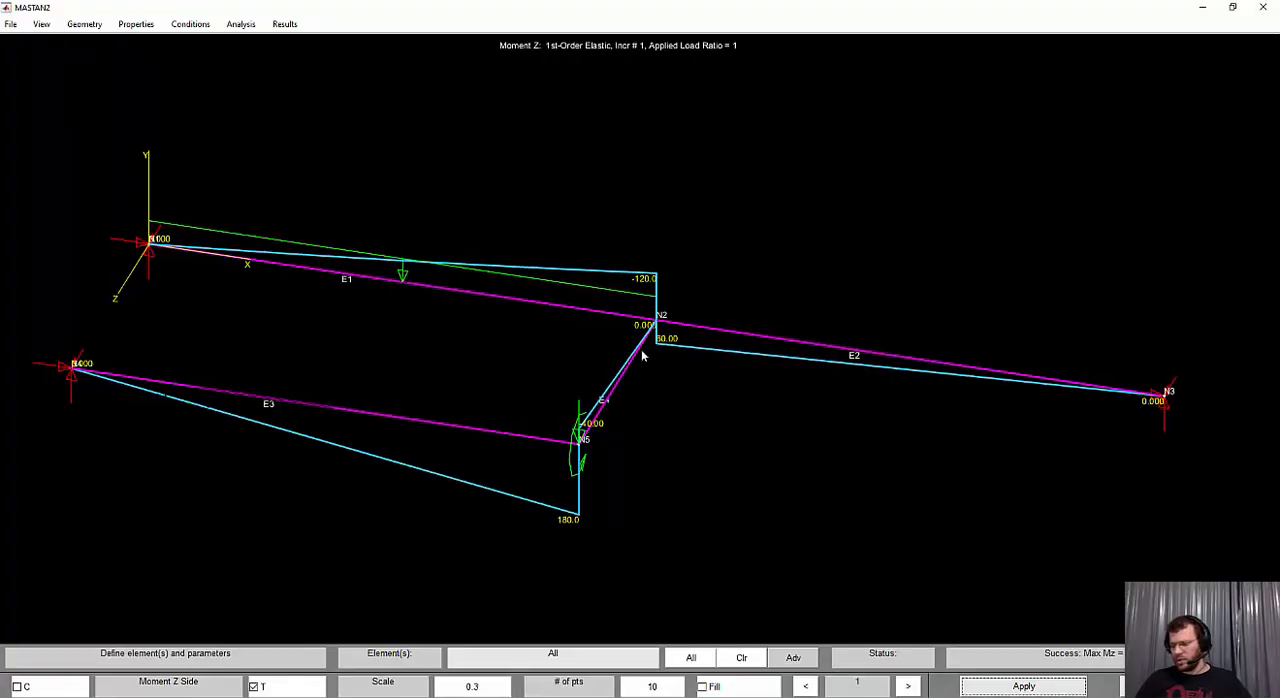
{"action": "left_click", "coordinate": [801, 394]}
{"action": "left_click_drag", "start_coordinate": [817, 409], "coordinate": [812, 408]}
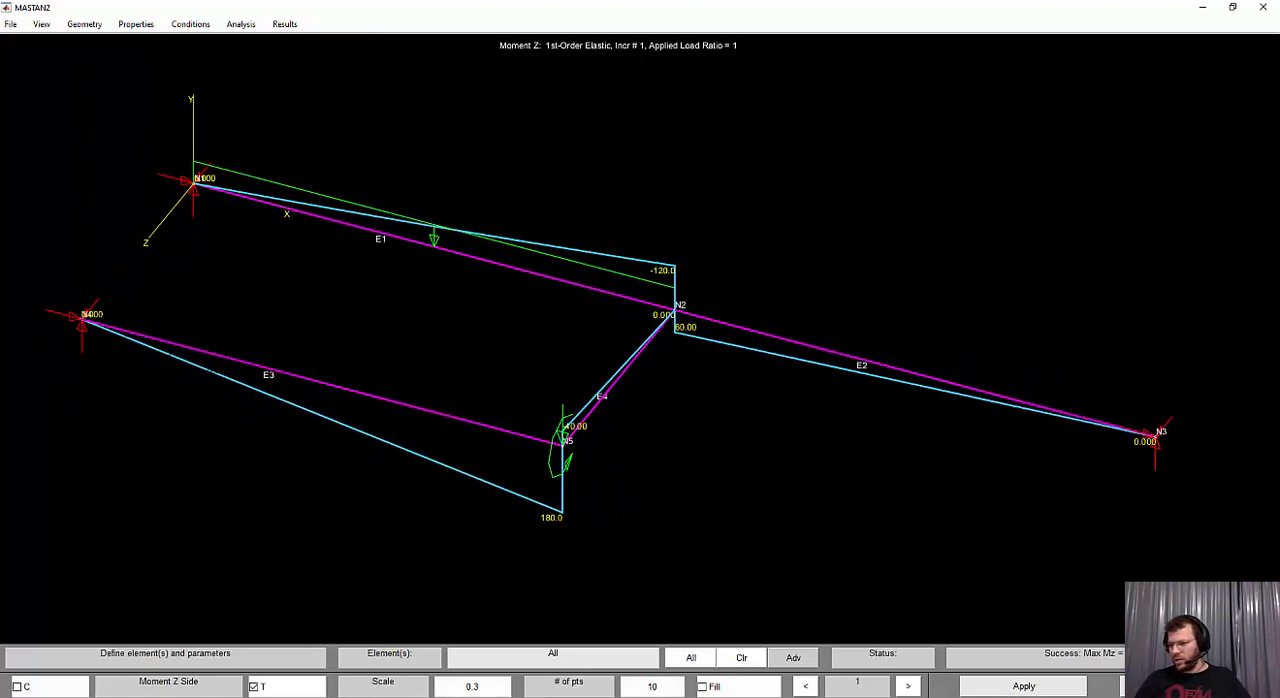
{"action": "key", "text": "alt+Tab"}
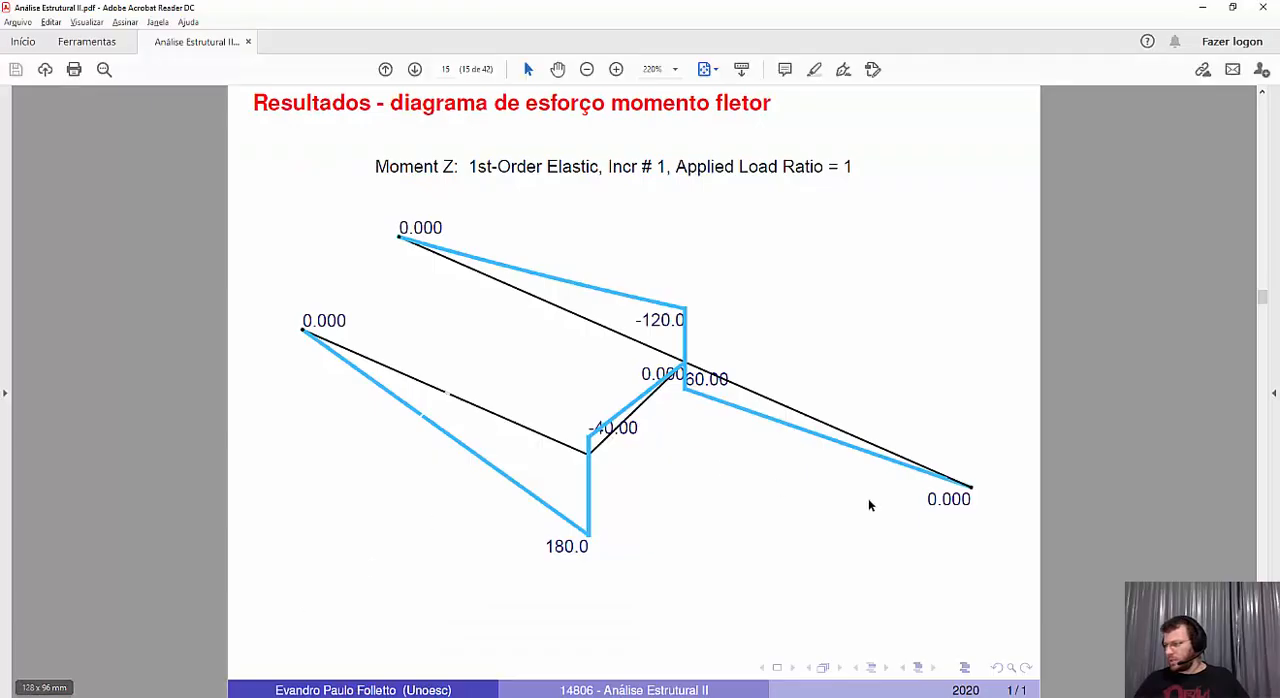
{"action": "key", "text": "alt+Tab"}
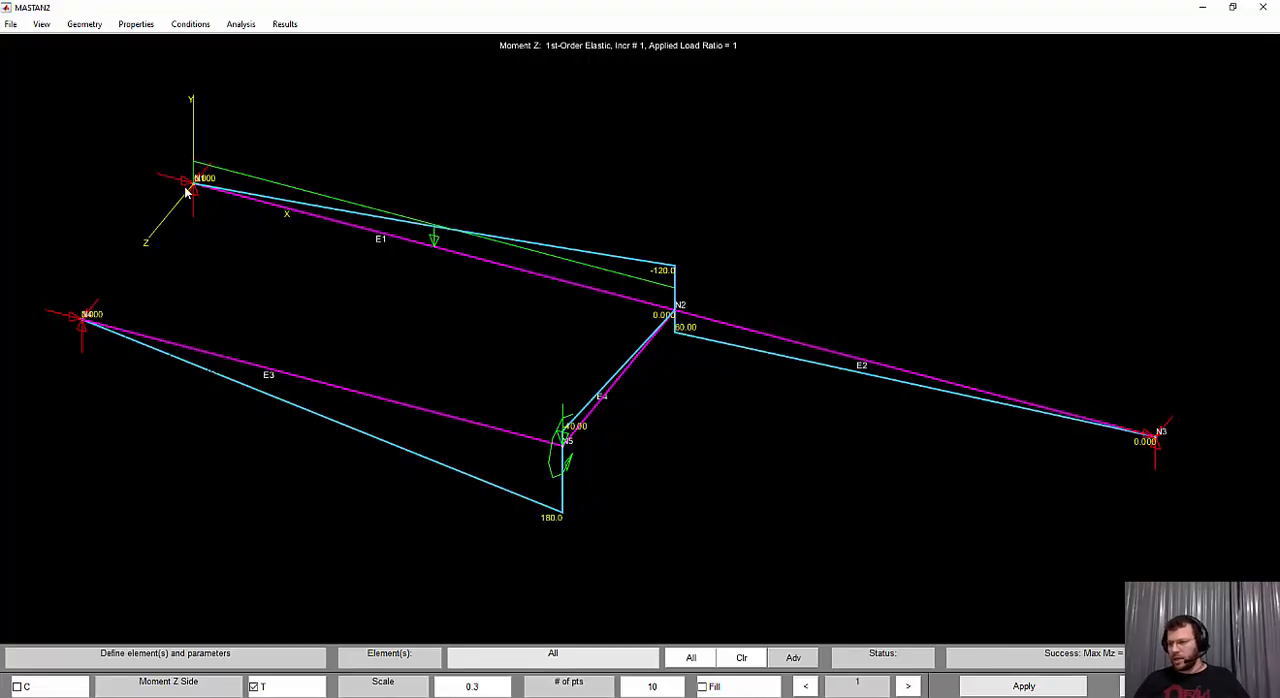
Switch to the exercise PDF, show its torsional moment diagram page, and return to MASTAN2
{"action": "key", "text": "alt+Tab"}
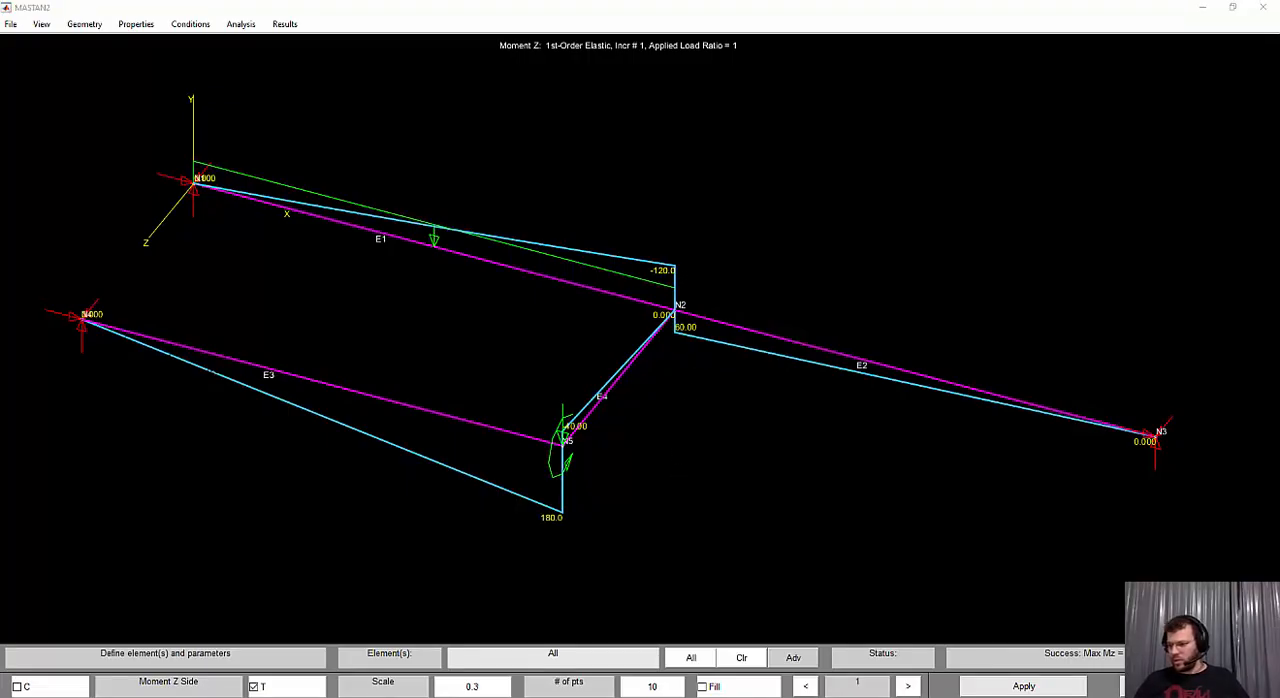
{"action": "scroll", "coordinate": [705, 327], "scroll_direction": "down", "scroll_amount": 1}
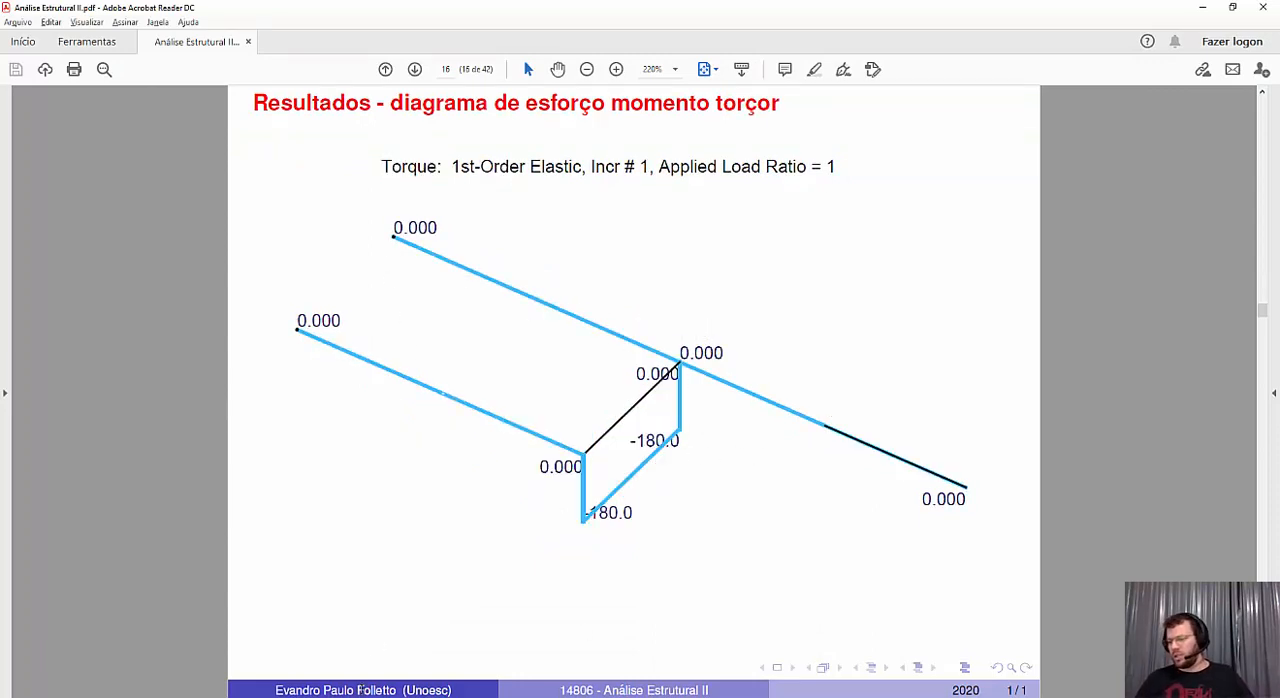
{"action": "key", "text": "alt+Tab"}
Plot the Torque diagram for all elements with positive sign, scale 0.3 and 1 point
{"action": "left_click", "coordinate": [286, 24]}
{"action": "mouse_move", "coordinate": [308, 42]}
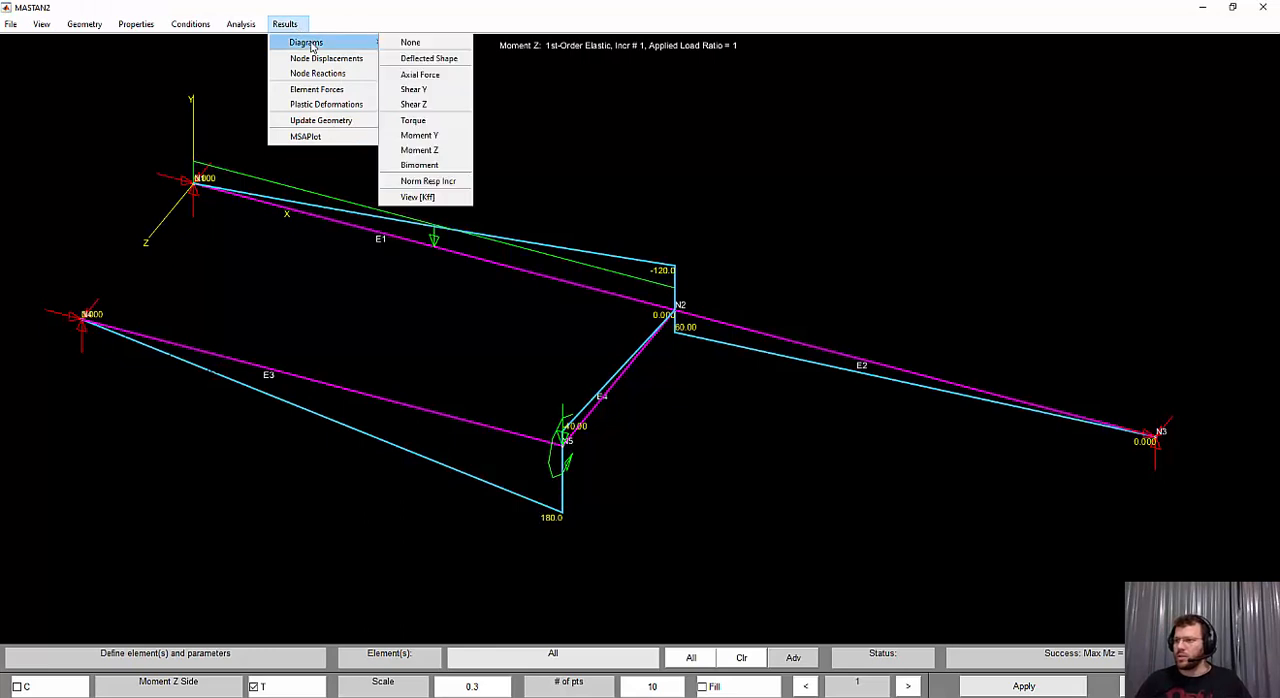
{"action": "left_click", "coordinate": [447, 125]}
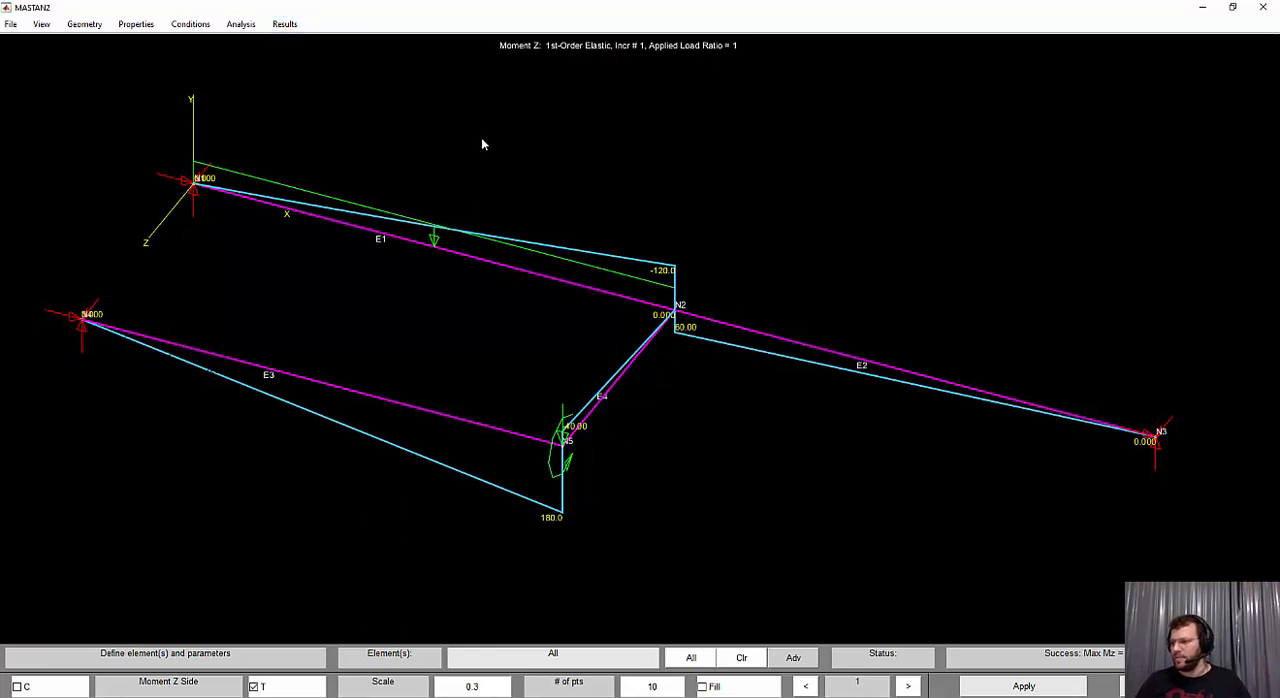
{"action": "left_click", "coordinate": [1045, 688]}
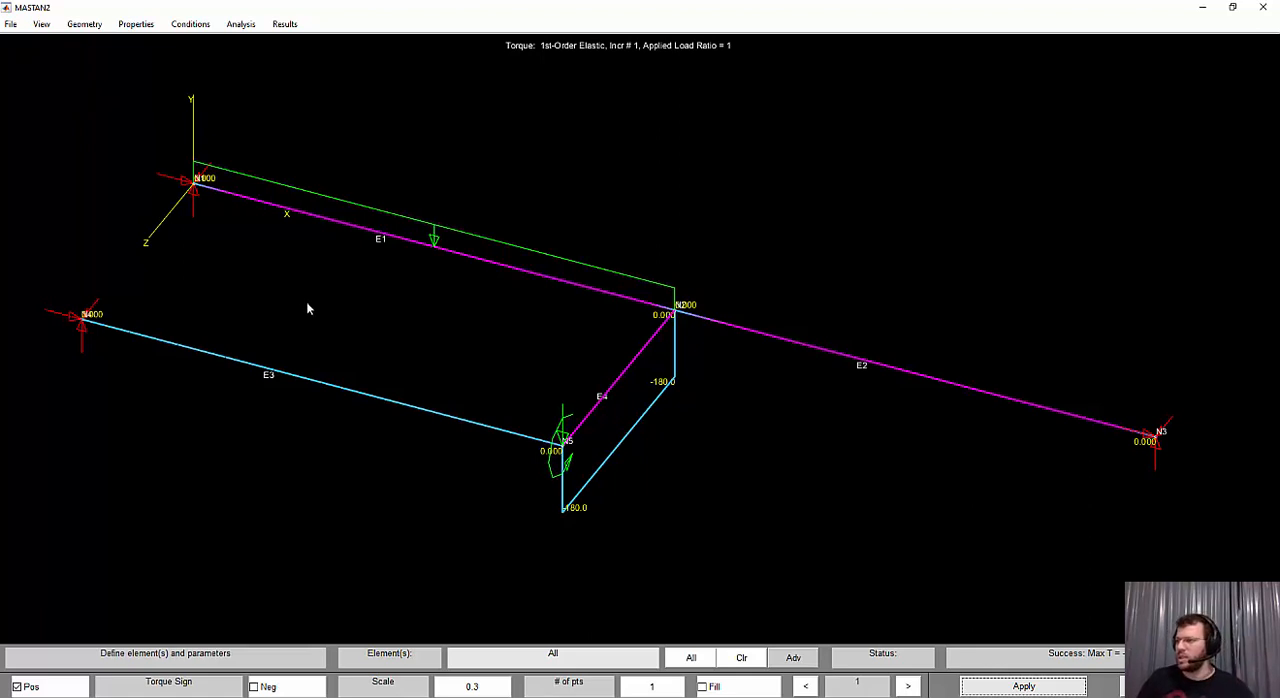
Hide the load symbols on the structure while keeping the other labels displayed
{"action": "left_click", "coordinate": [11, 24]}
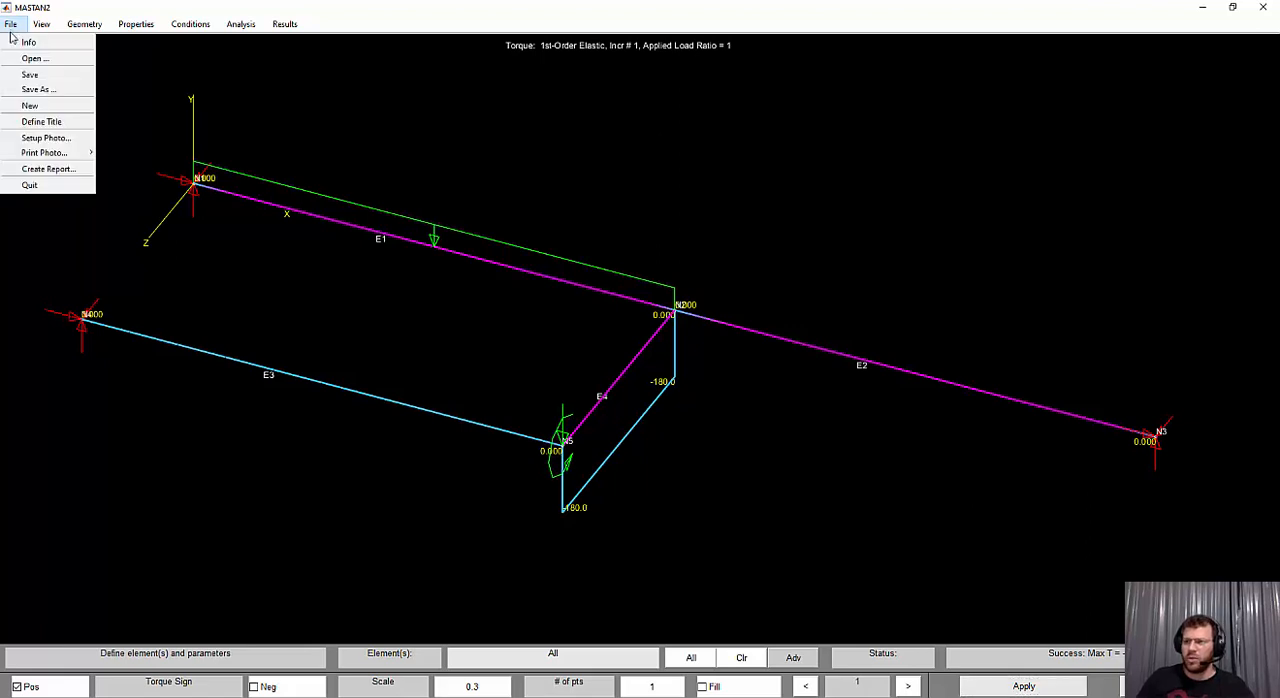
{"action": "mouse_move", "coordinate": [43, 22]}
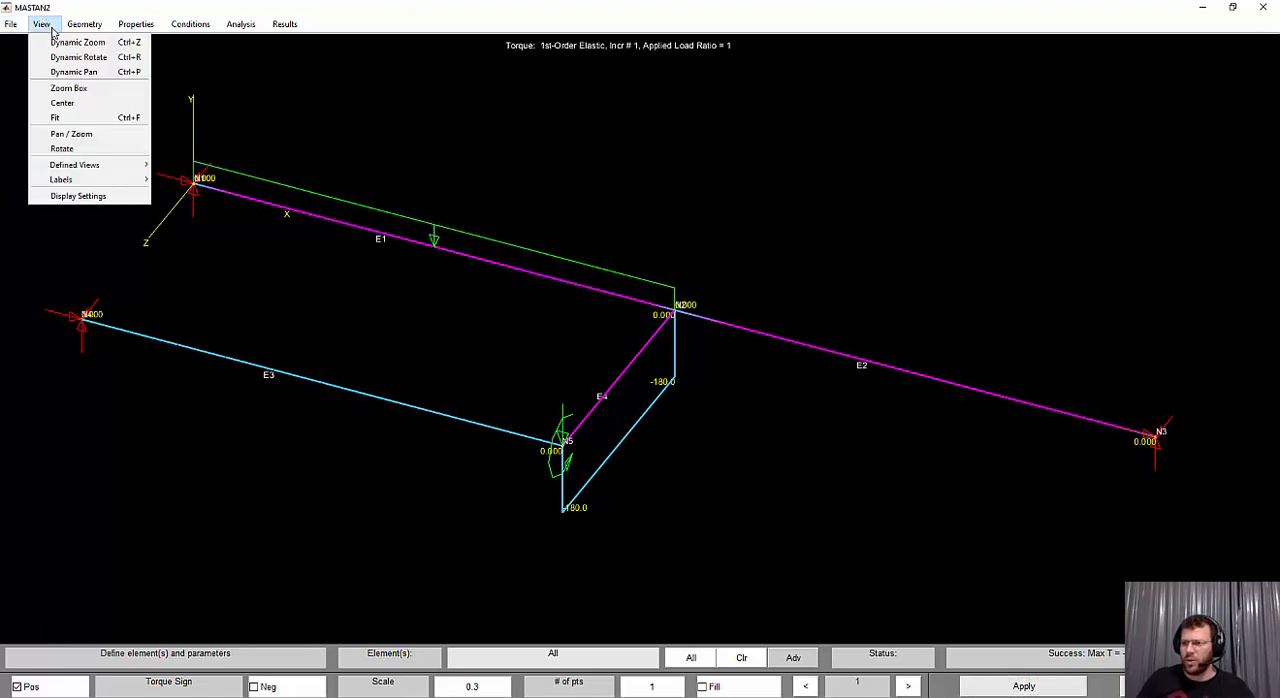
{"action": "mouse_move", "coordinate": [125, 187]}
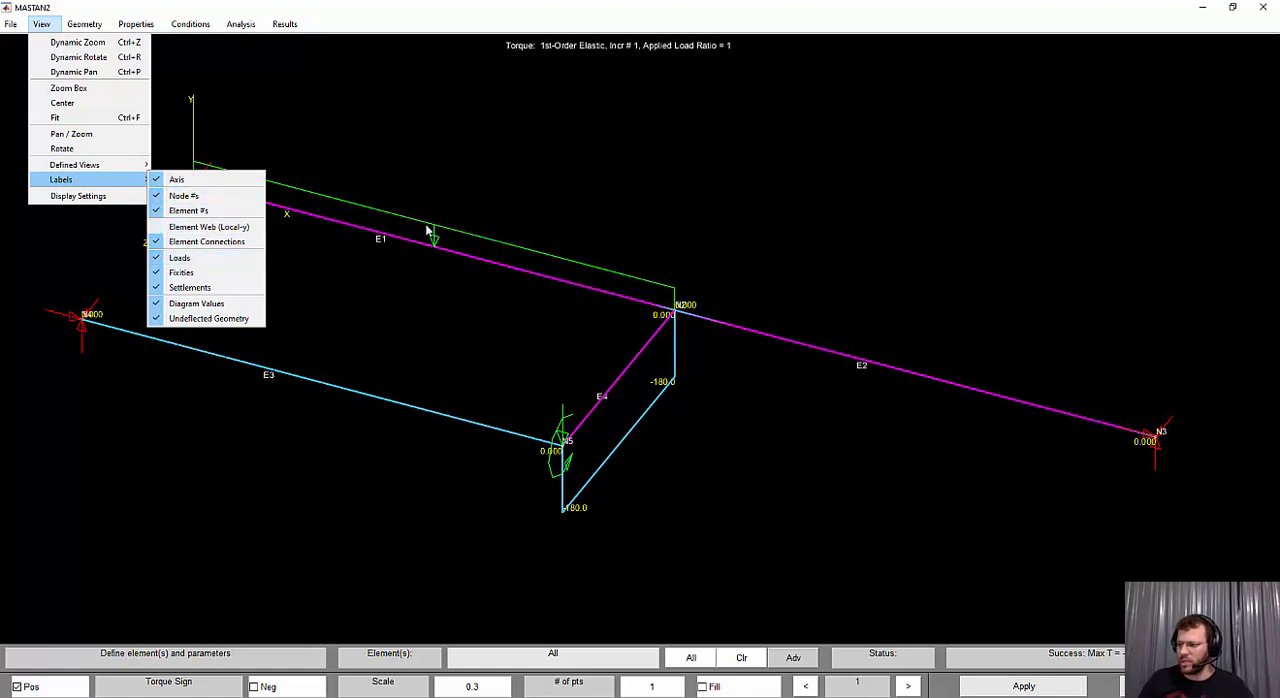
{"action": "left_click", "coordinate": [211, 259]}
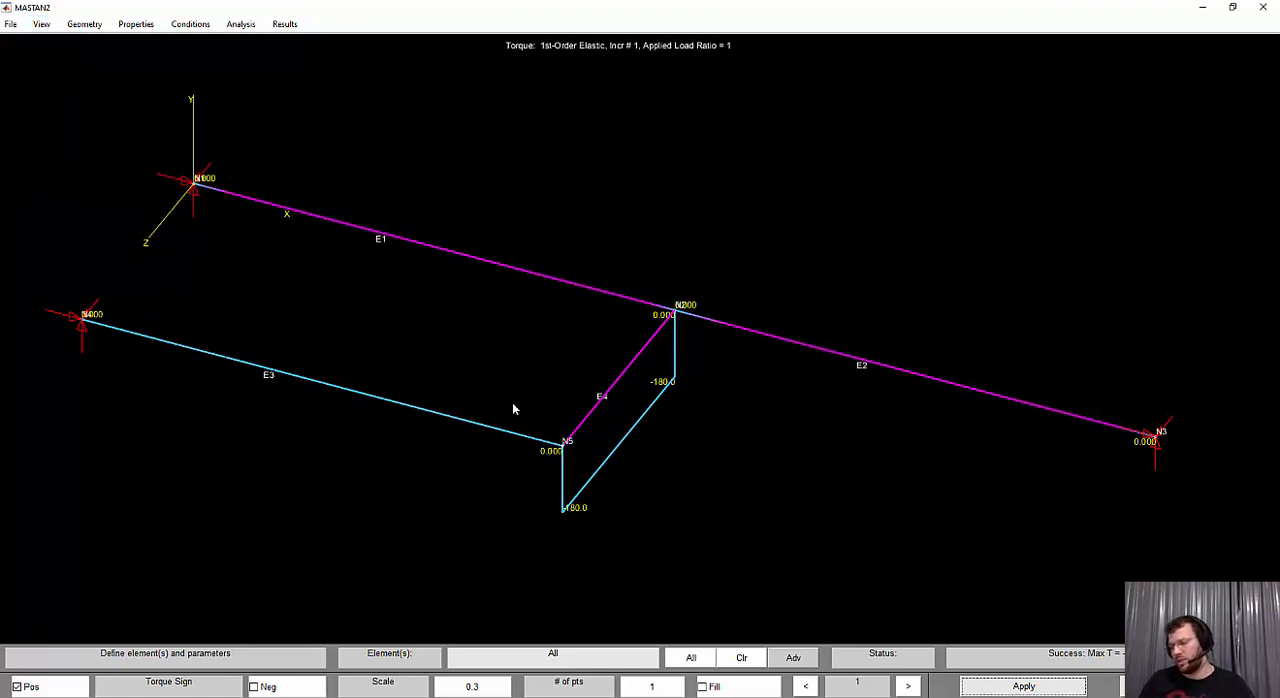